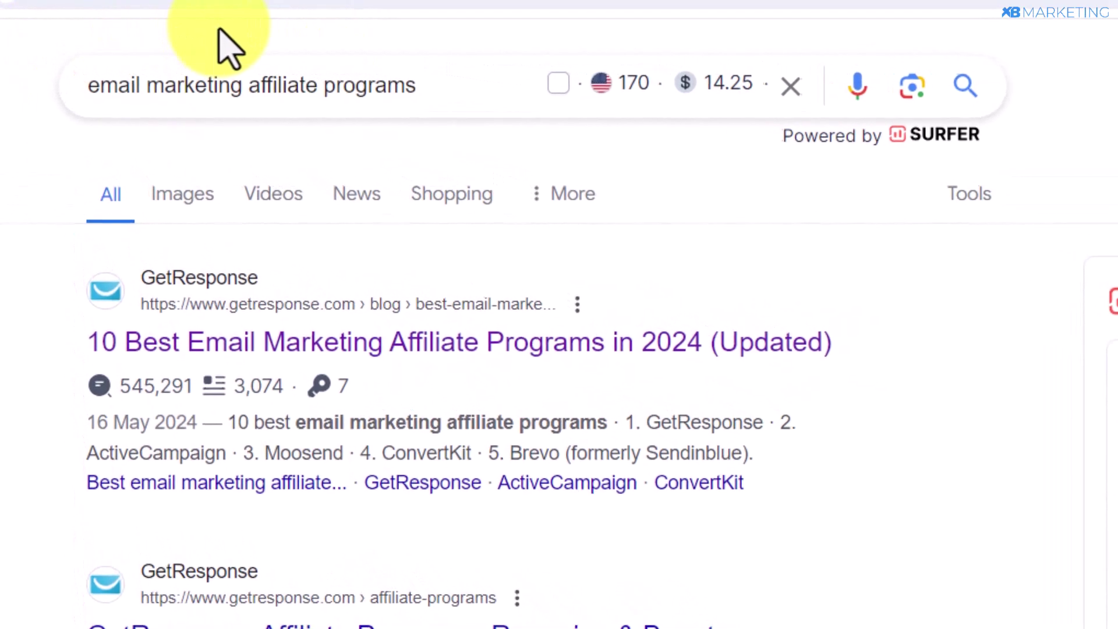
Step: Open GetResponse's '10 Best Email Marketing Affiliate Programs in 2024' article from the search results
scroll(361, 402, down, 3)
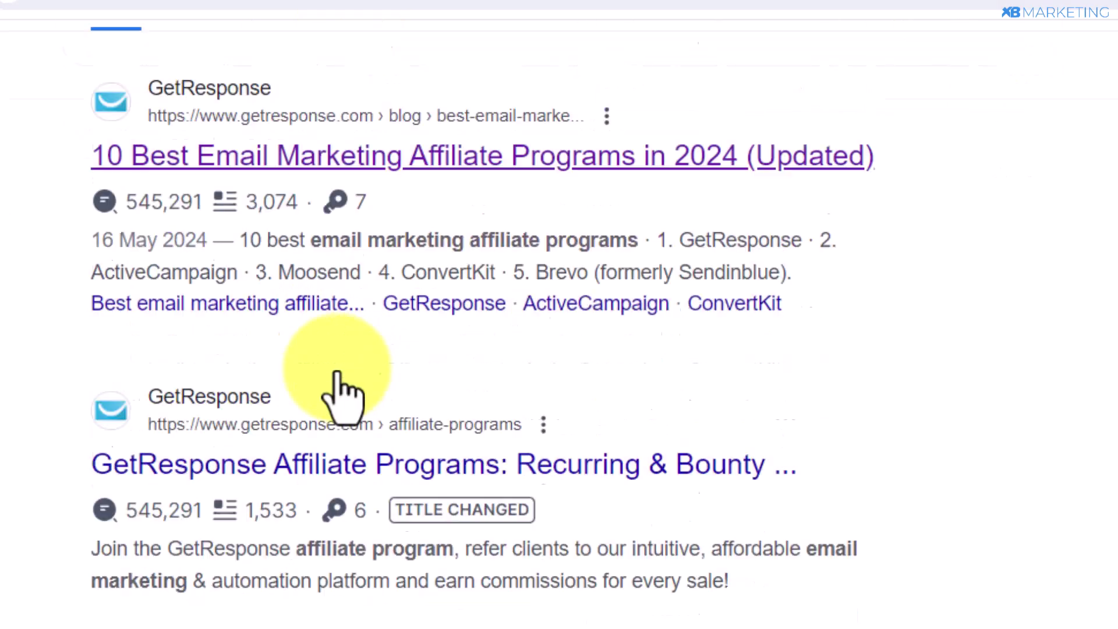
scroll(344, 396, down, 4)
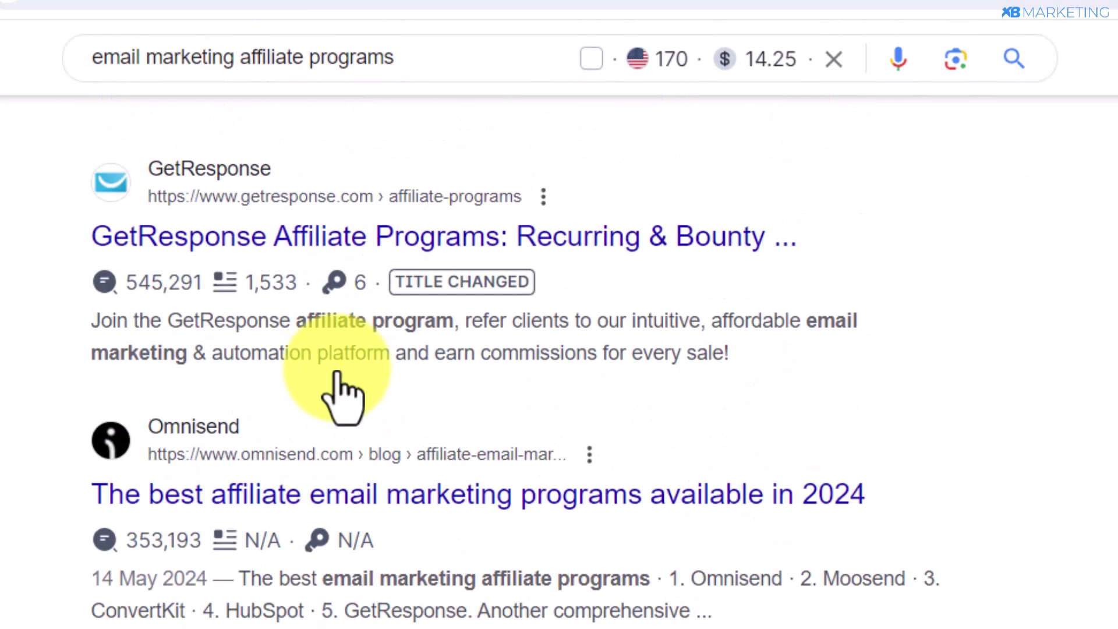
scroll(457, 412, up, 5)
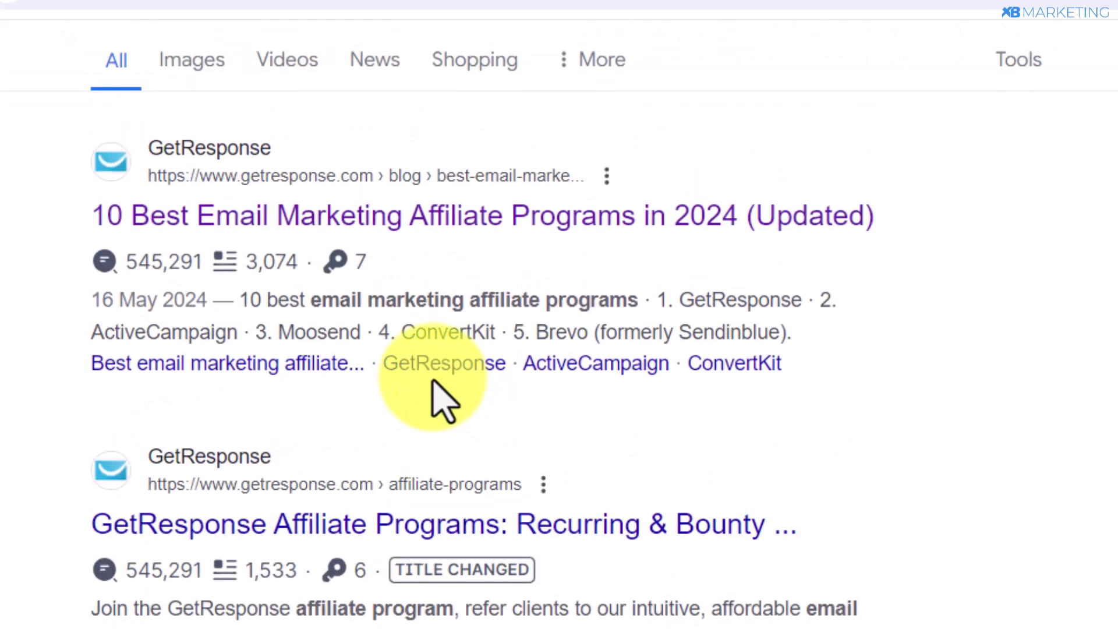
scroll(328, 269, up, 3)
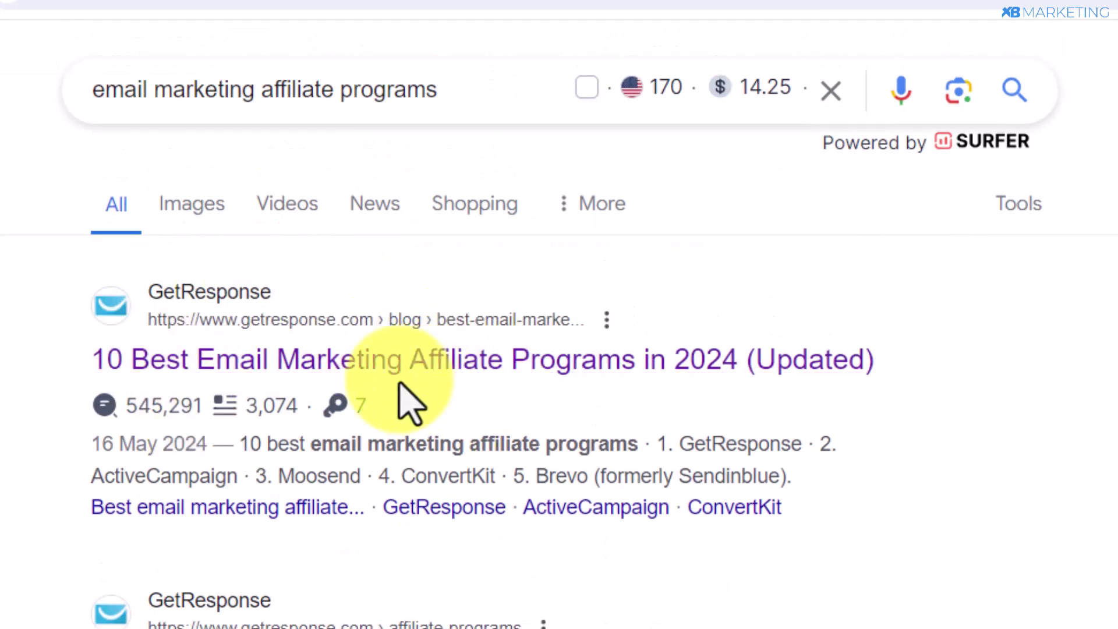
click(386, 368)
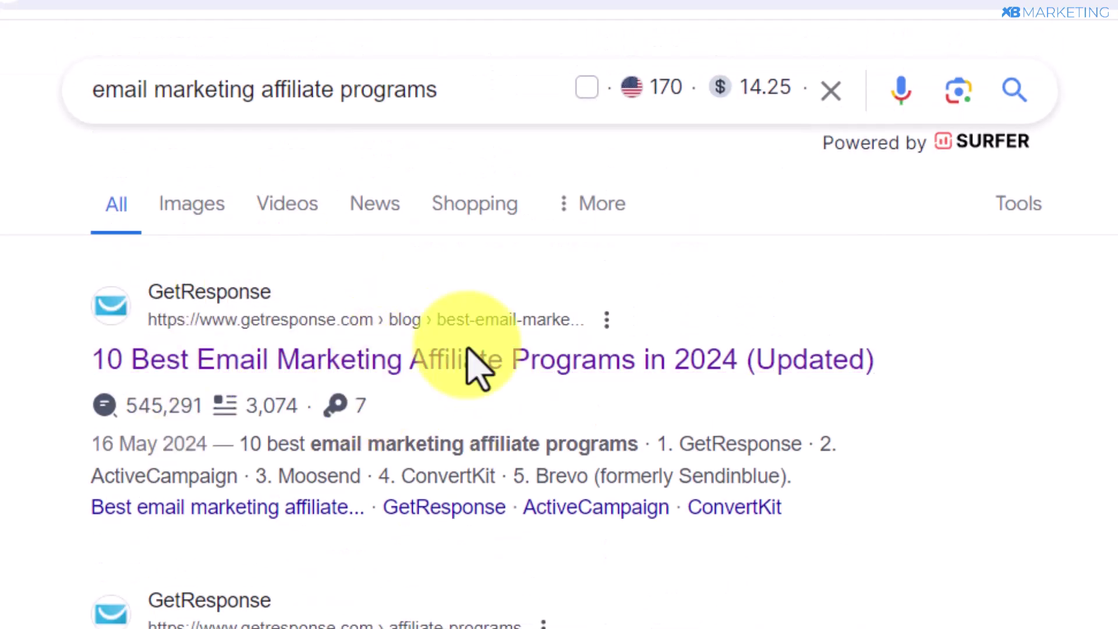
scroll(446, 221, down, 1)
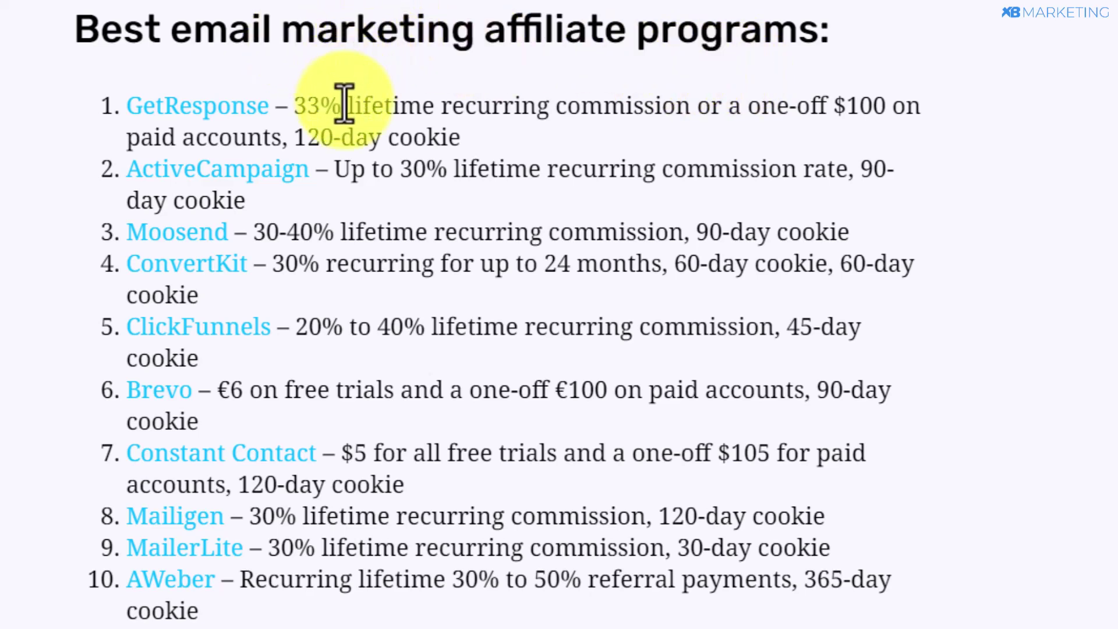
Step: Highlight the lifetime recurring commission for GetResponse, ActiveCampaign and Moosend in the article
drag(440, 106, 628, 115)
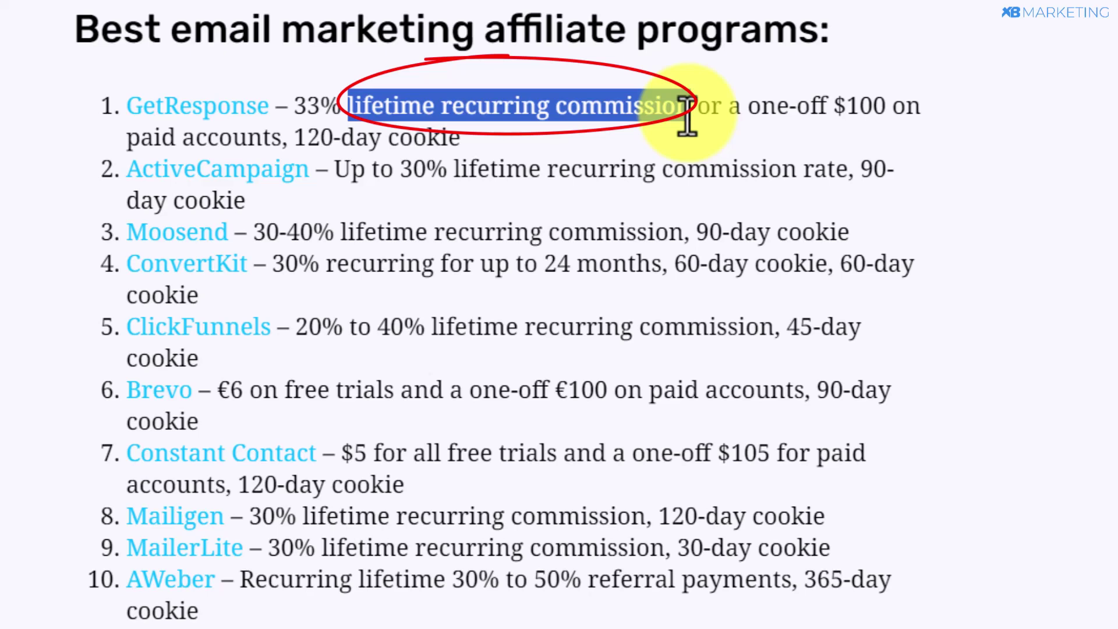
click(579, 96)
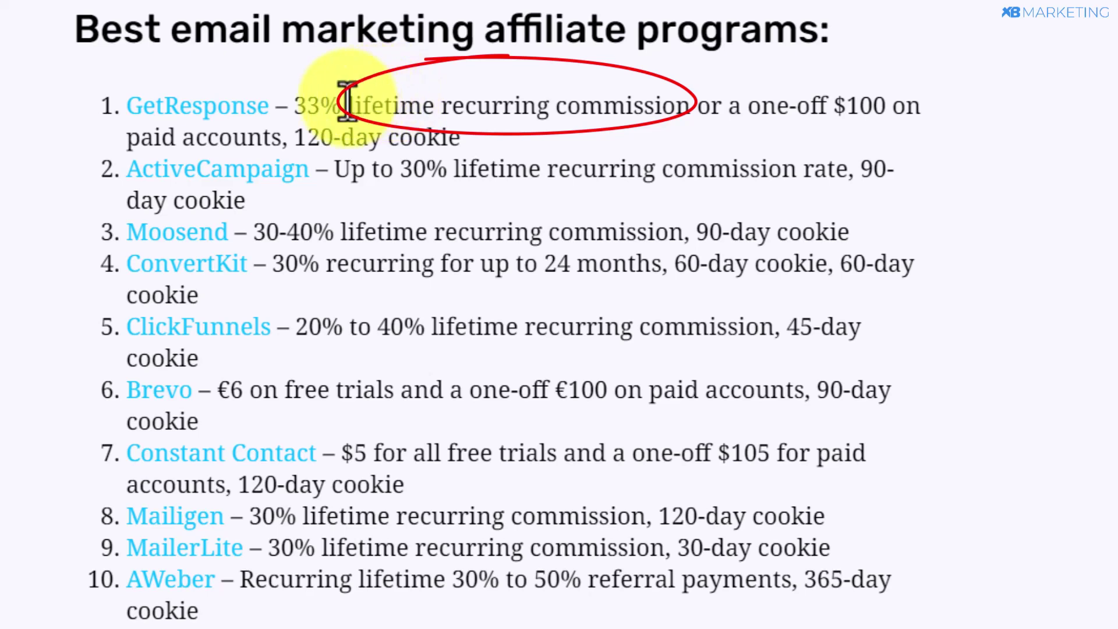
drag(455, 169, 655, 172)
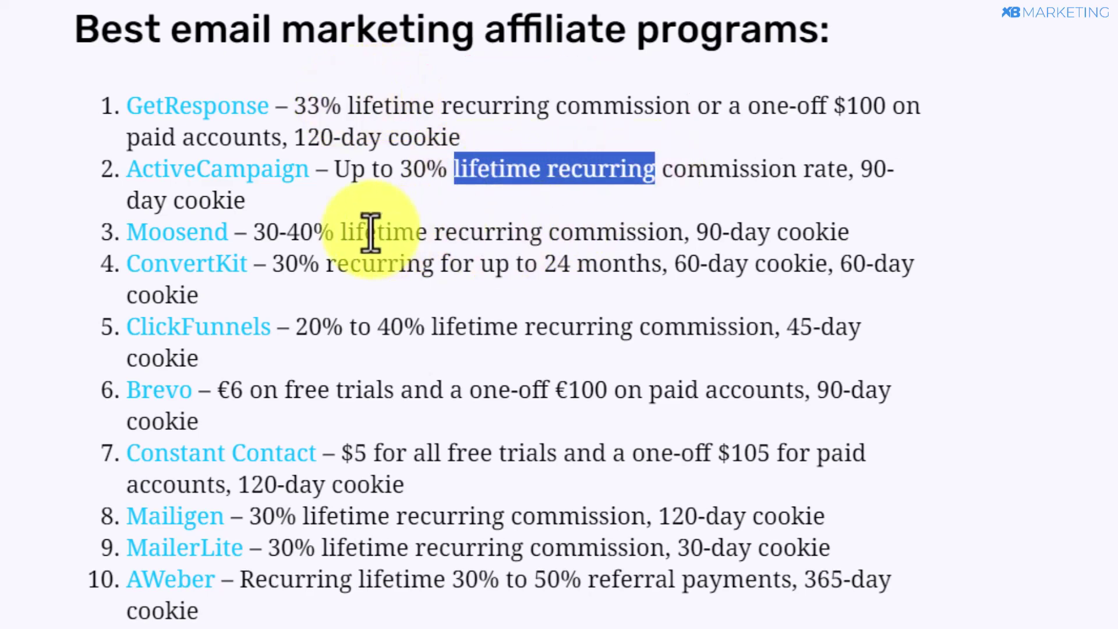
drag(343, 228, 552, 229)
click(551, 230)
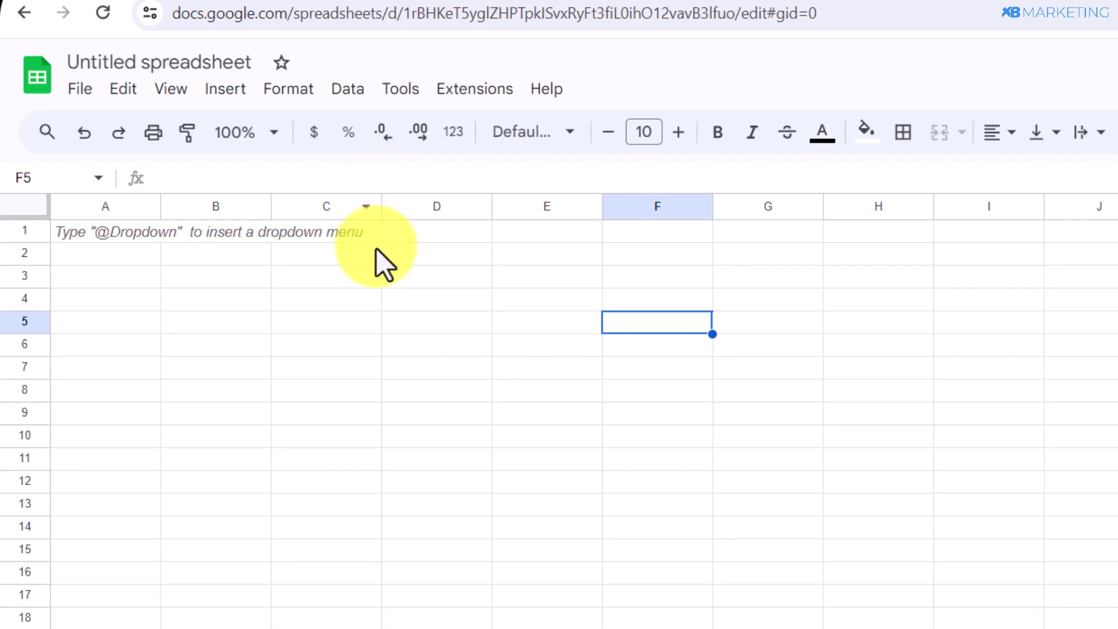
Step: Rename the spreadsheet to 'Top 10 Email Marketing Softwares To Grow Your Business'
click(106, 231)
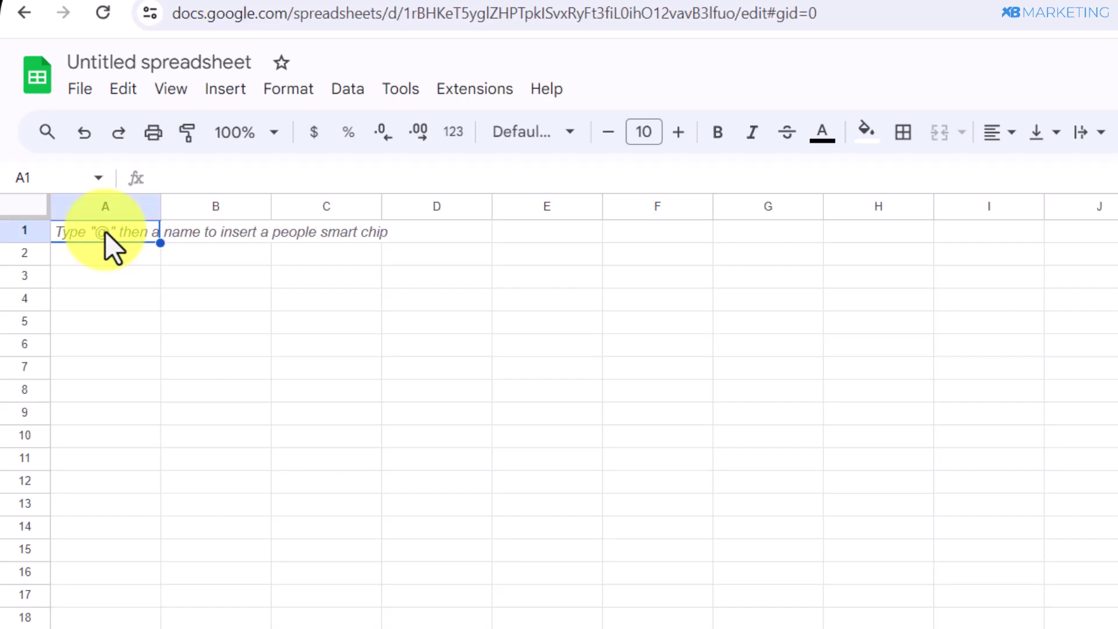
click(173, 64)
text(Top 10 Email Marketing Softwares To Grow Your Business)
click(378, 320)
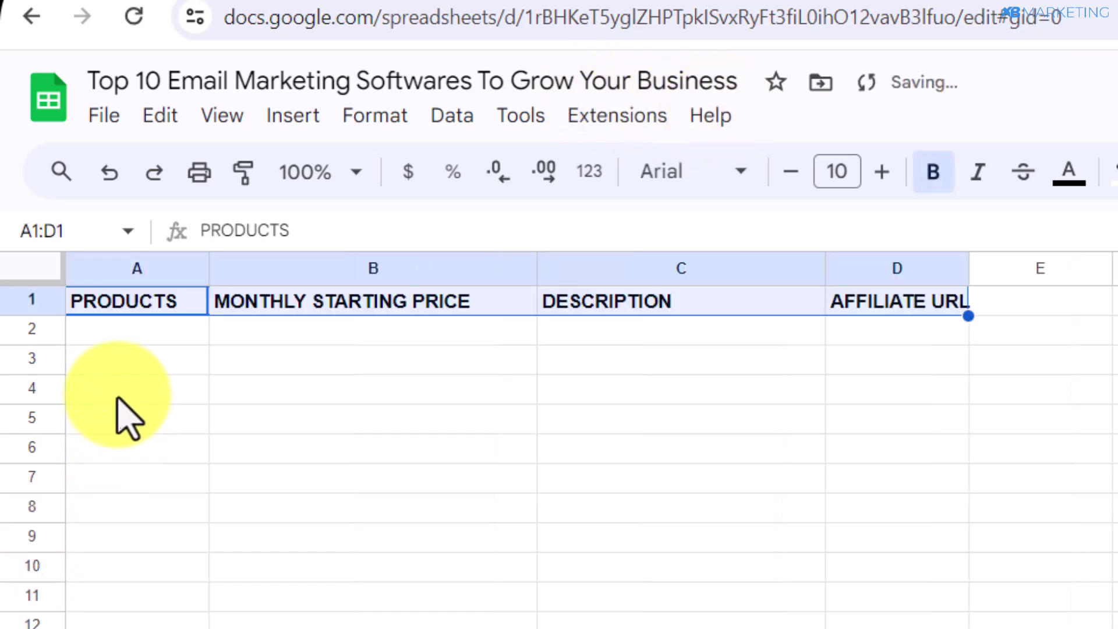
Step: Set up the A1:D1 headers PRODUCTS, MONTHLY STARTING PRICE, DESCRIPTION and AFFILIATE URL
click(132, 389)
click(132, 328)
click(137, 301)
click(372, 306)
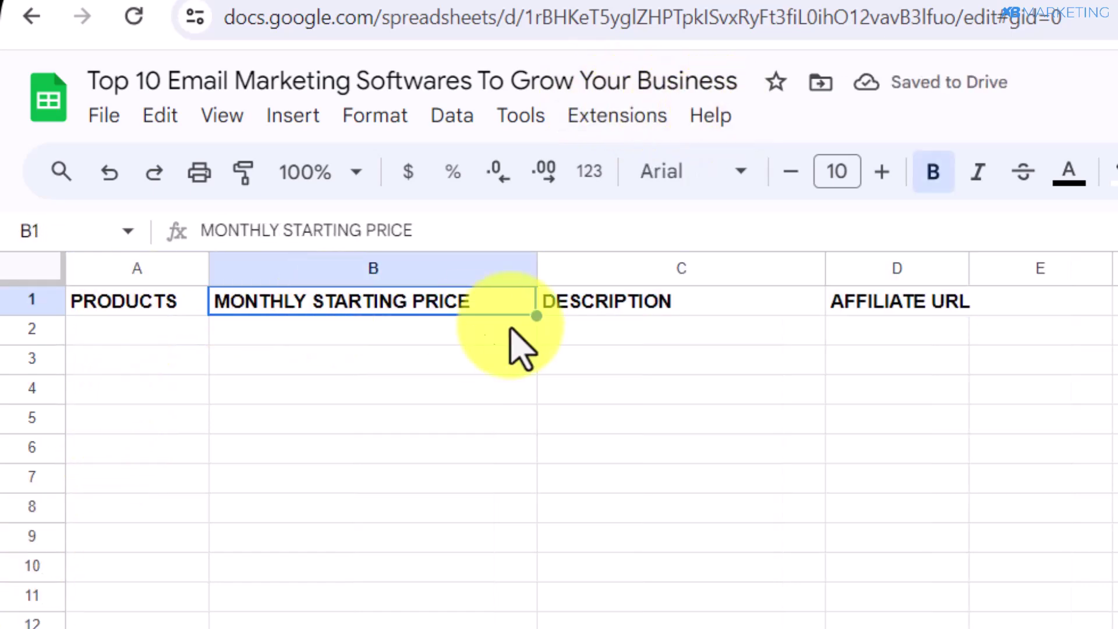
click(675, 308)
click(921, 307)
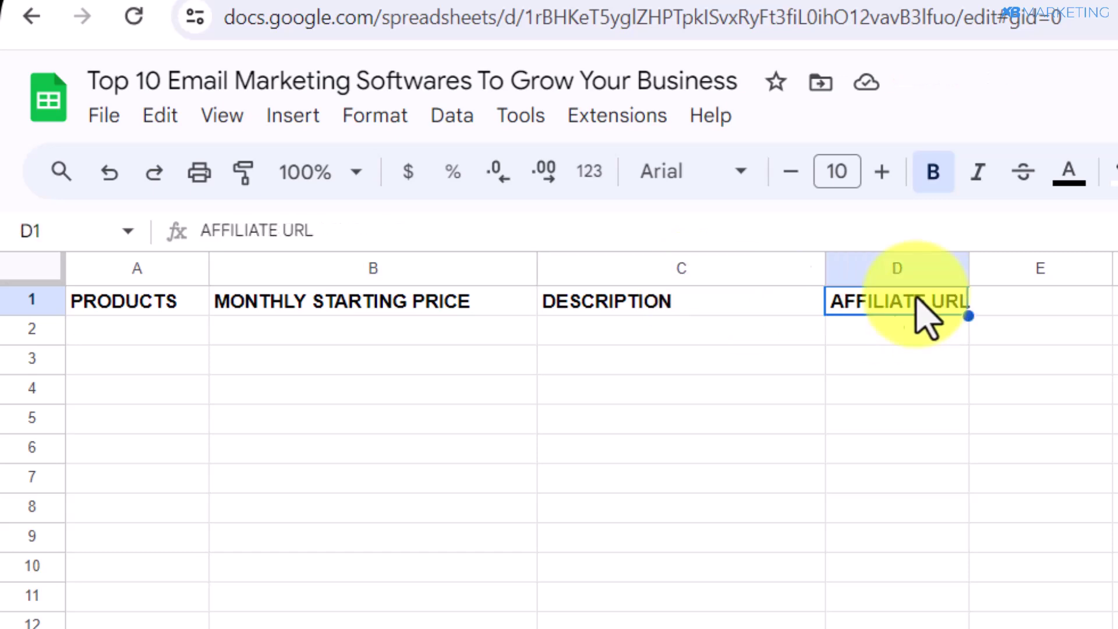
click(151, 309)
click(367, 309)
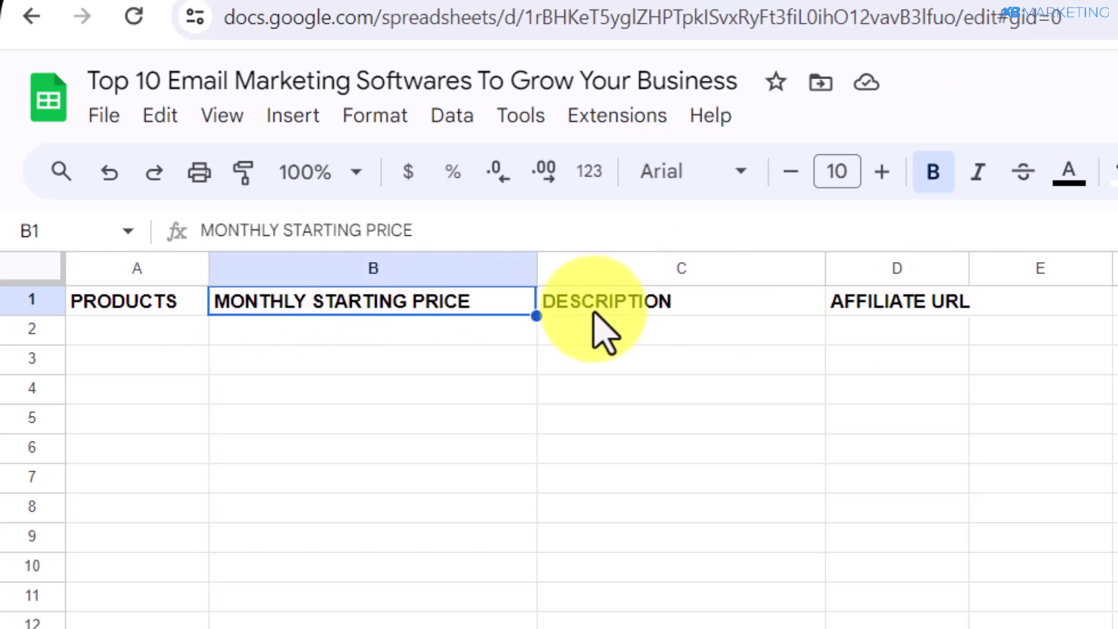
click(641, 310)
click(932, 311)
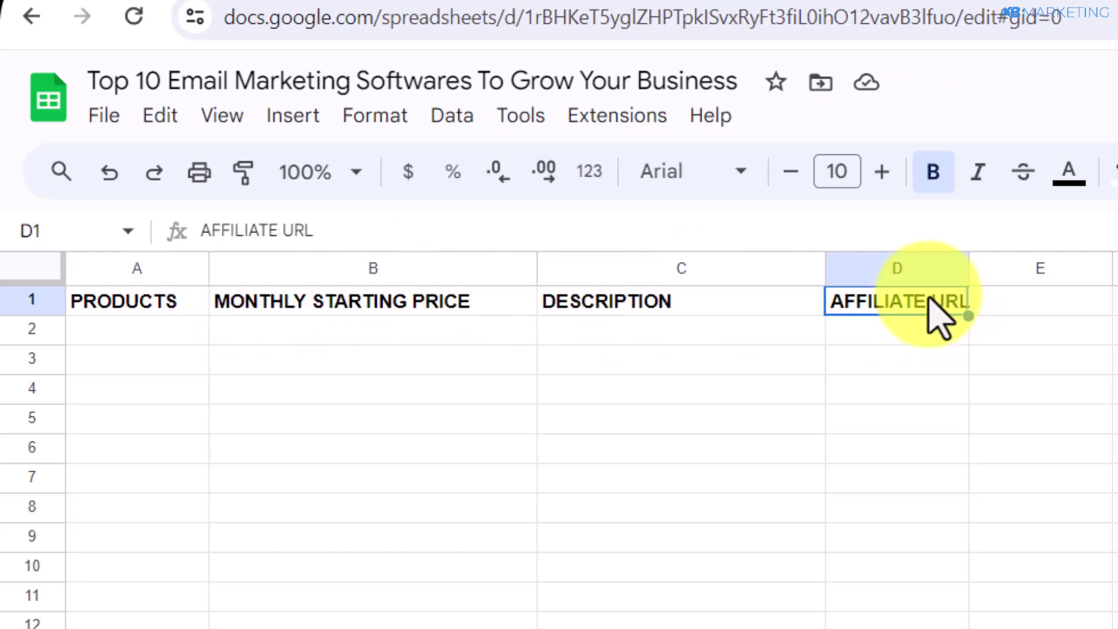
click(927, 333)
click(128, 303)
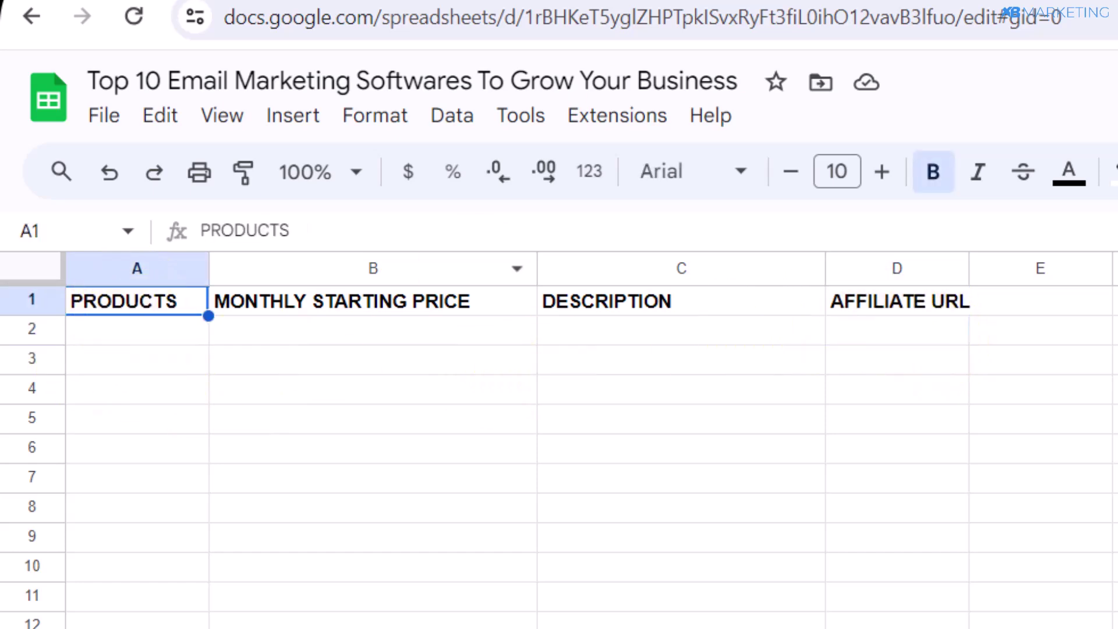
click(320, 3)
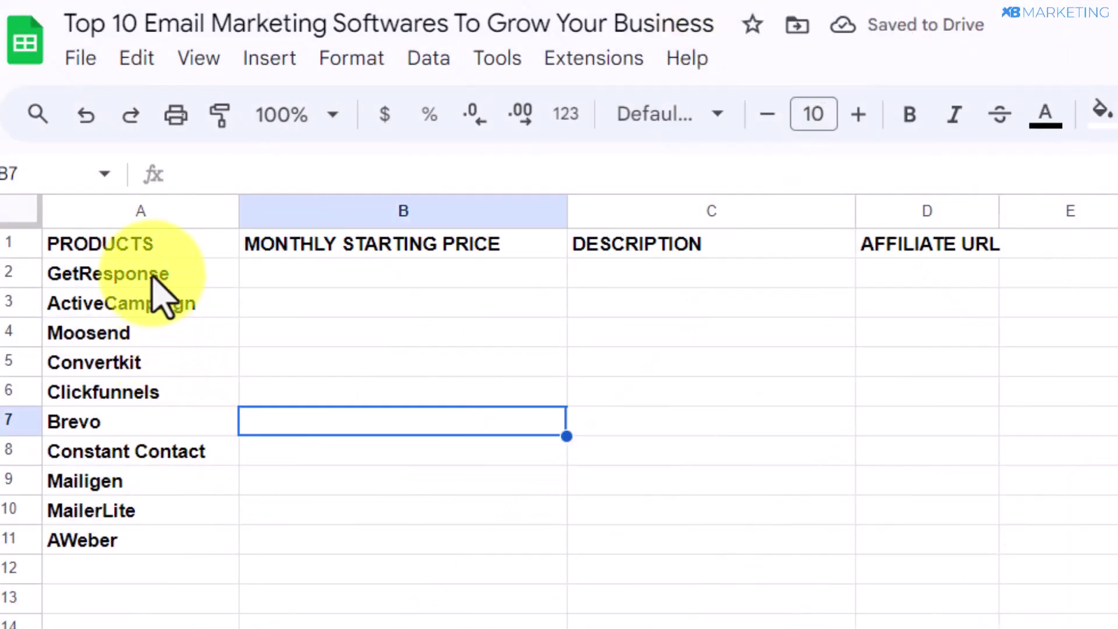
Step: Review the product names, the ten monthly starting prices in B2:B11 and the column C descriptions
click(158, 290)
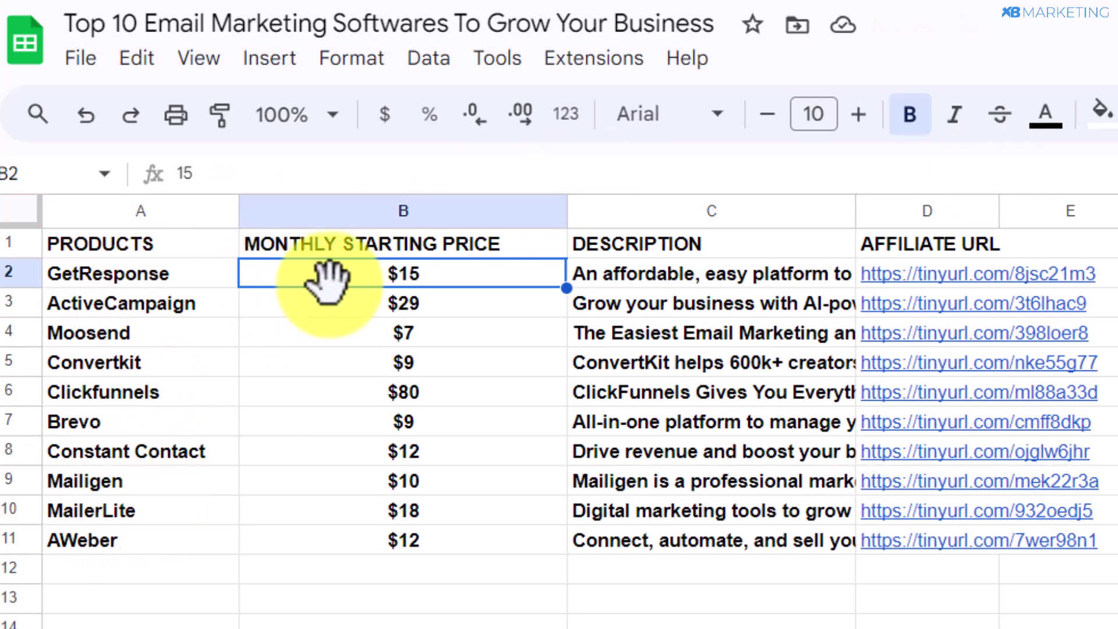
click(227, 268)
click(400, 277)
drag(405, 309, 432, 541)
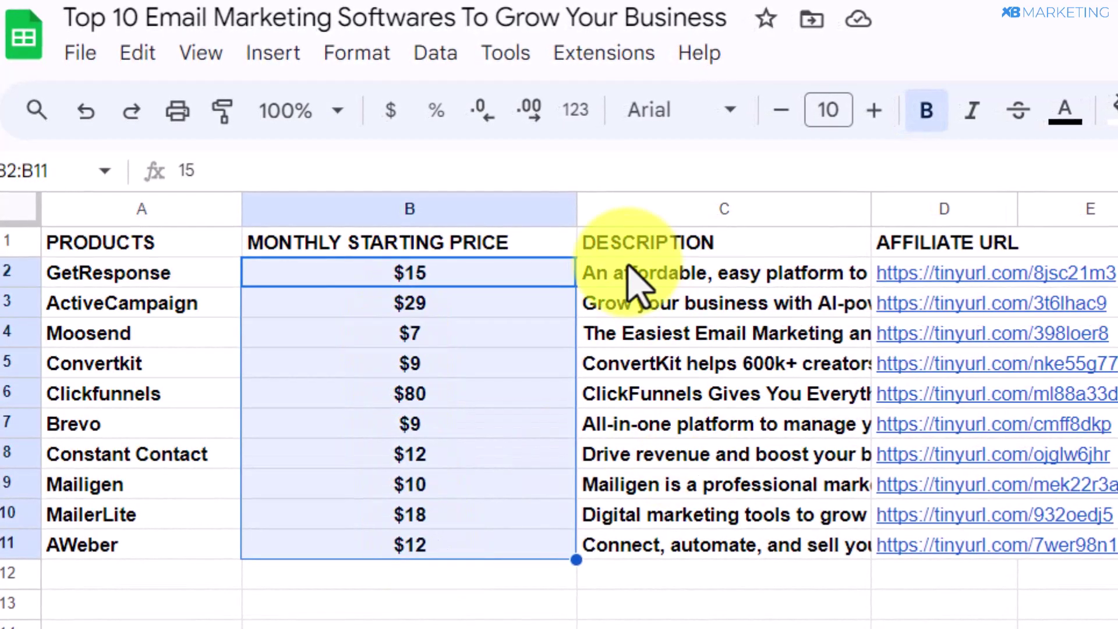
click(633, 270)
drag(613, 298, 641, 553)
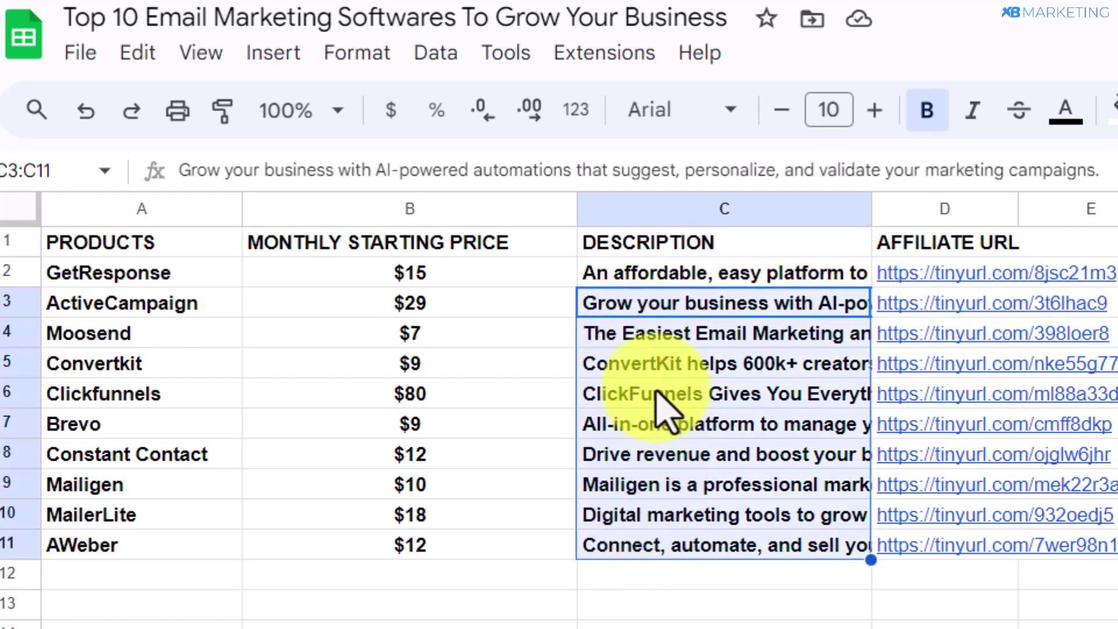
click(655, 397)
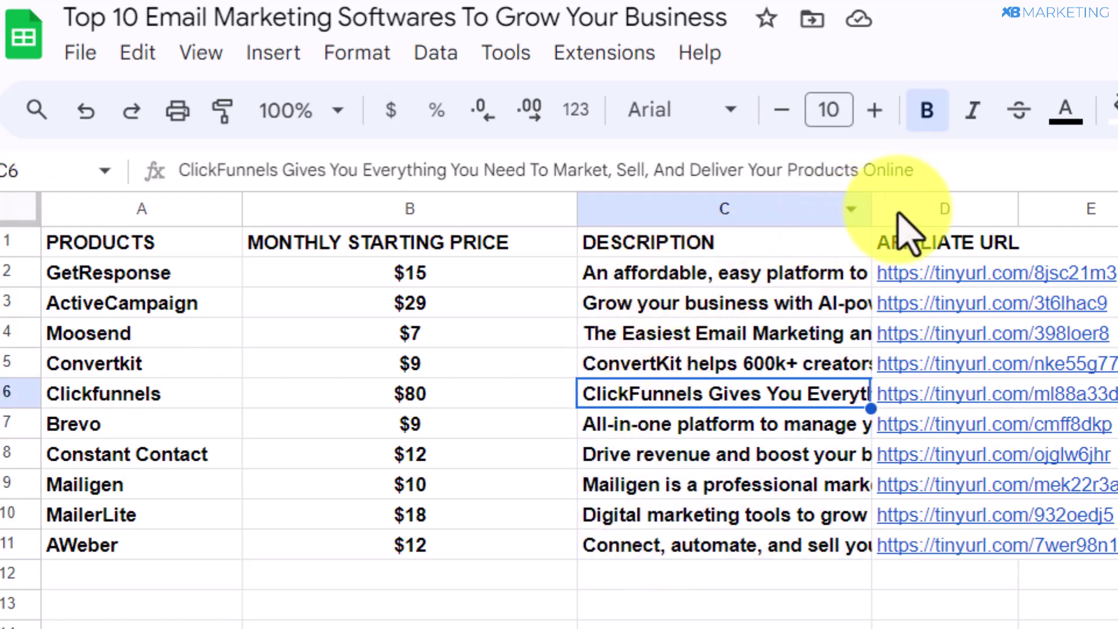
Step: Check the AFFILIATE URL column, the ActiveCampaign entry and GetResponse's $15 price
click(930, 211)
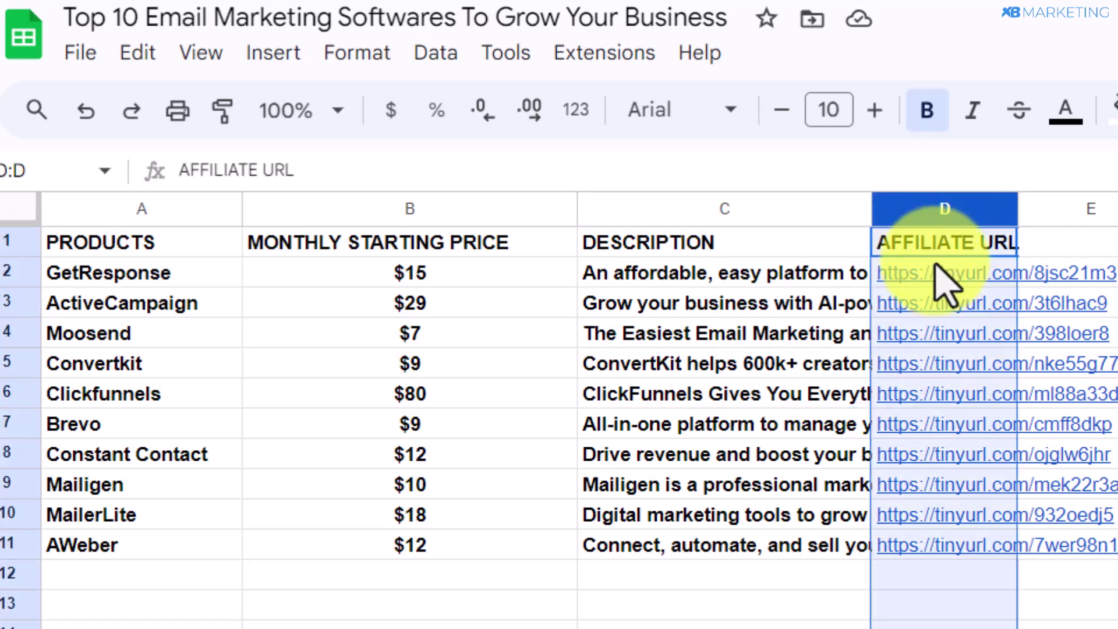
click(1117, 515)
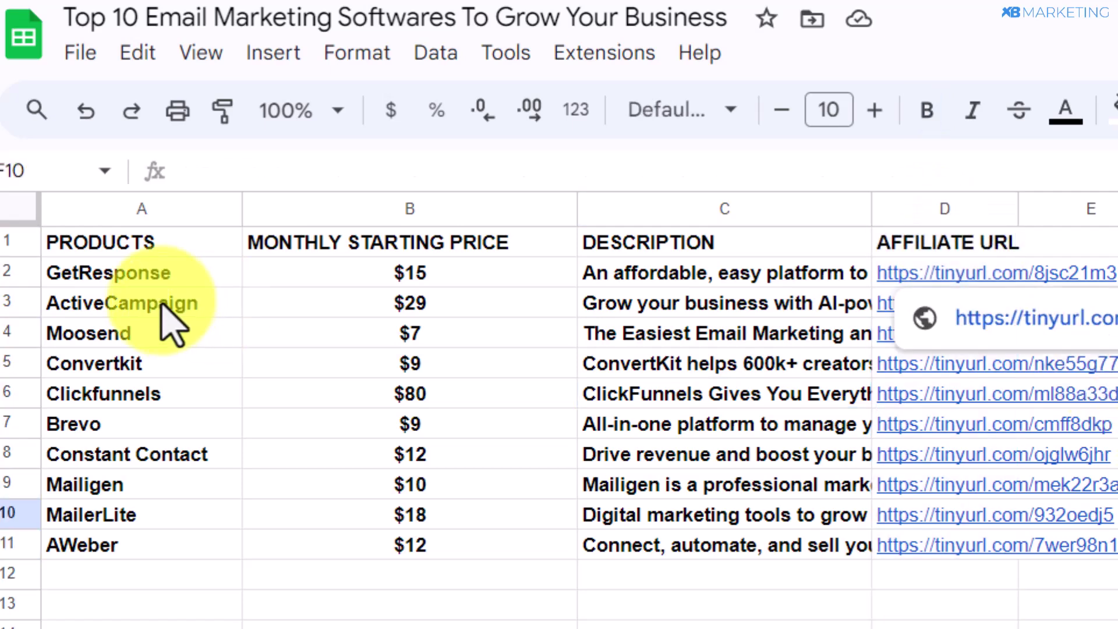
click(122, 304)
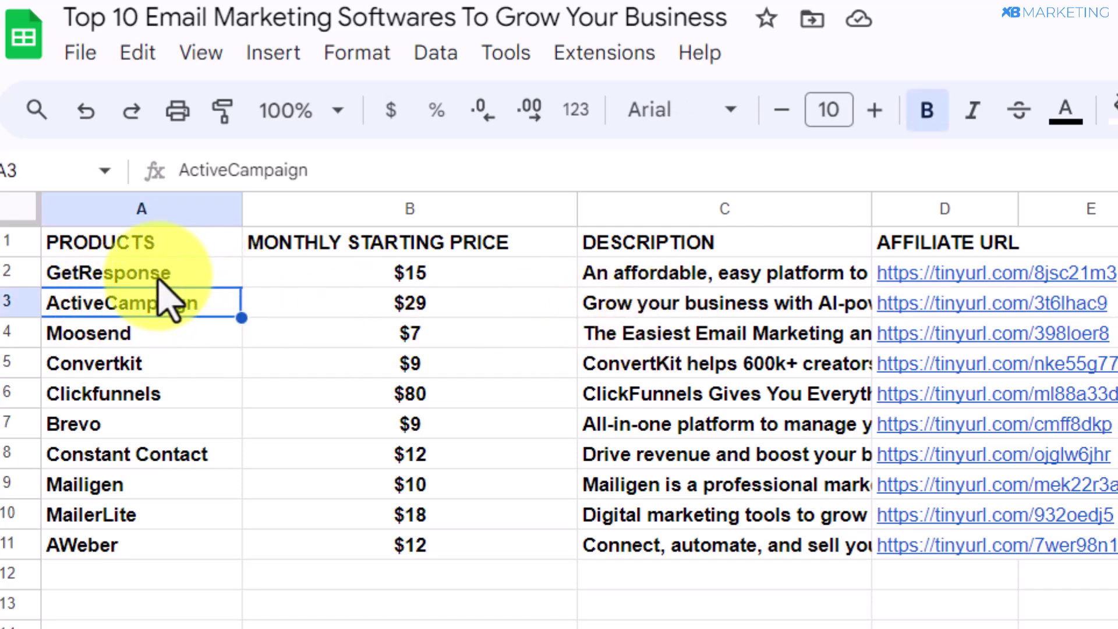
click(330, 279)
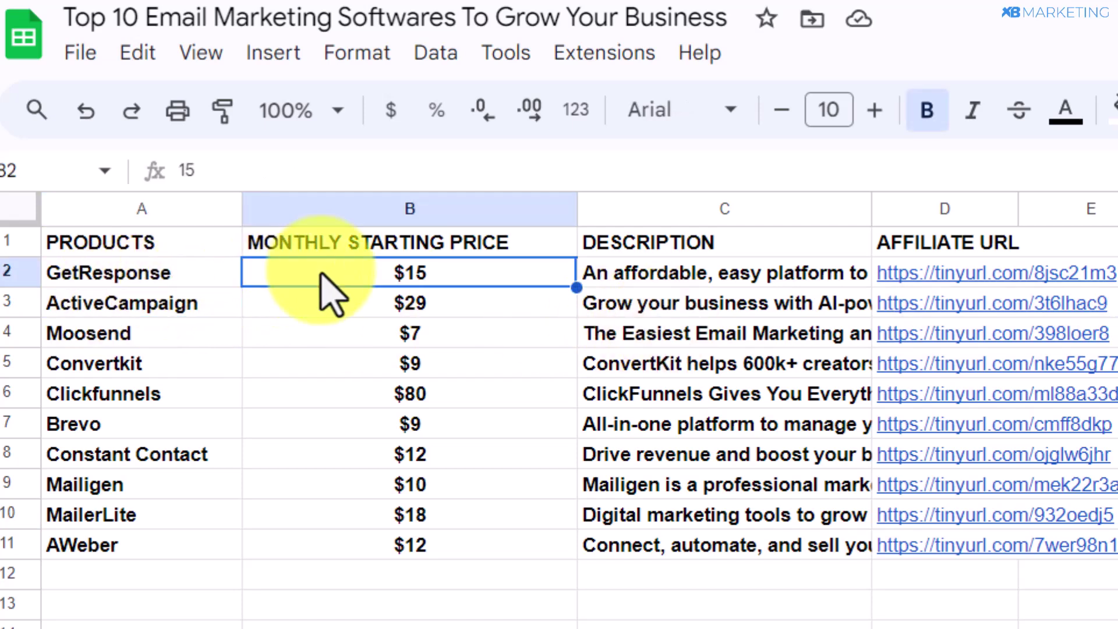
click(776, 577)
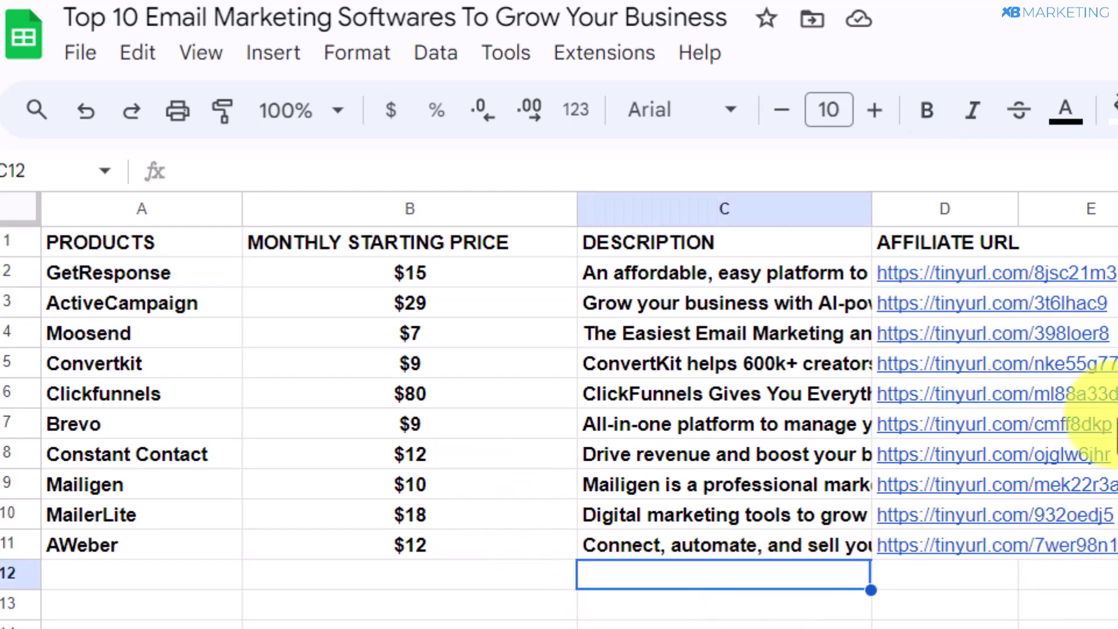
mouse_move(903, 272)
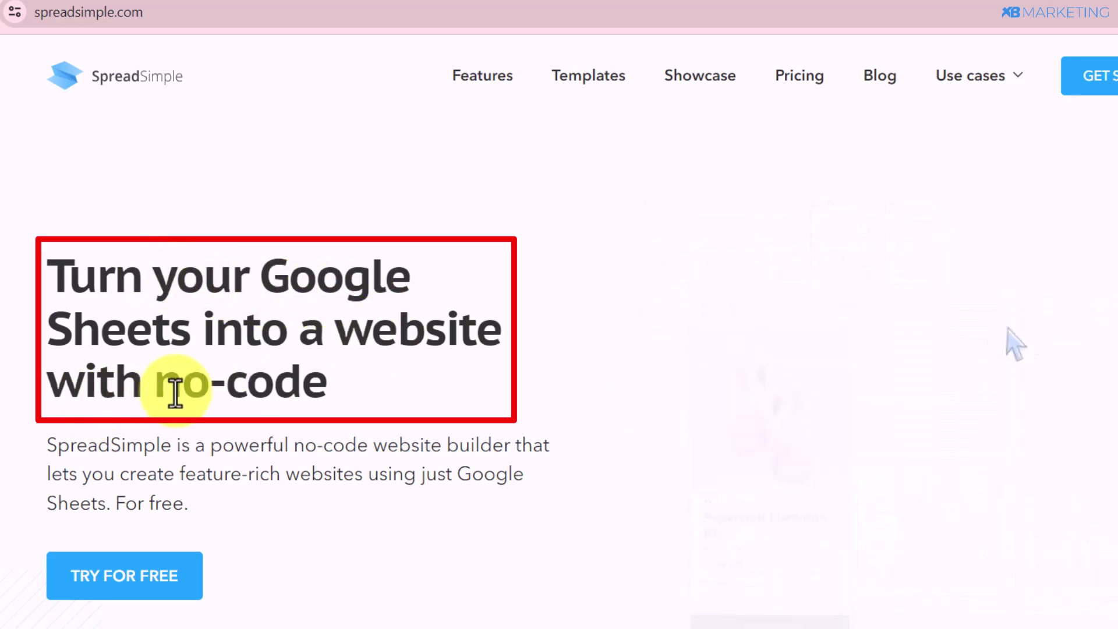
drag(155, 384, 390, 383)
click(383, 369)
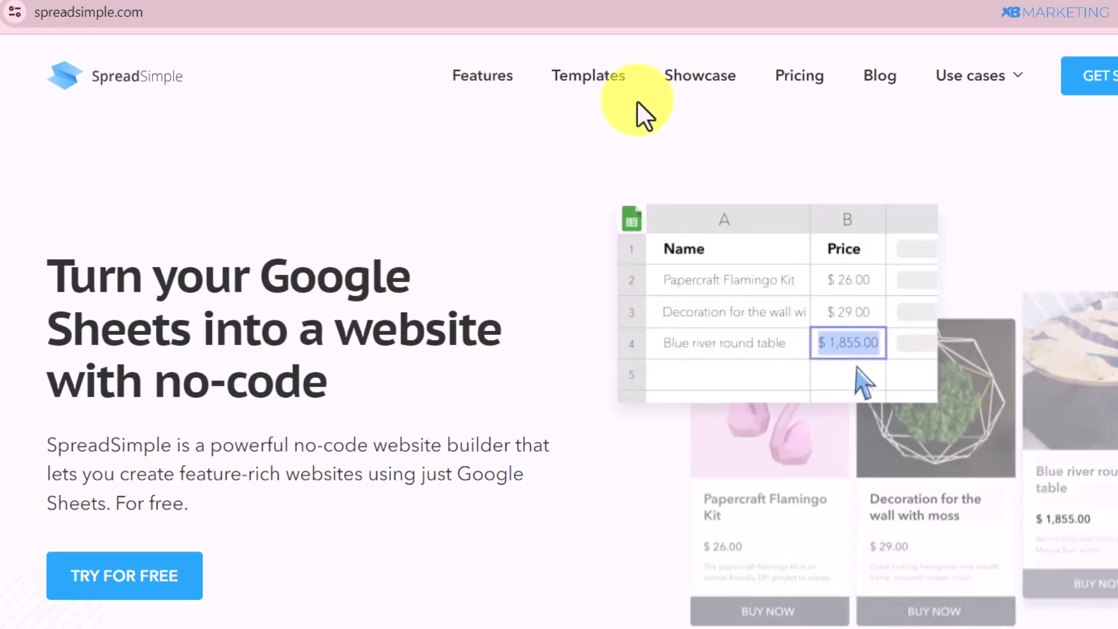
click(804, 79)
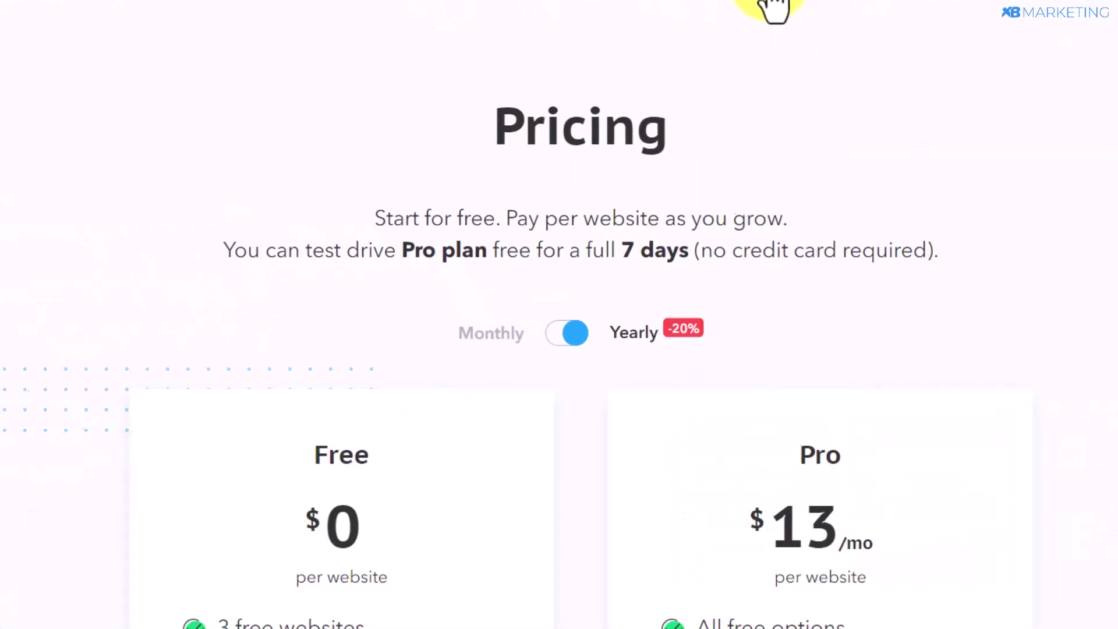
Step: Highlight the Pro plan's Connect custom domain feature on the Pricing page
scroll(357, 154, down, 5)
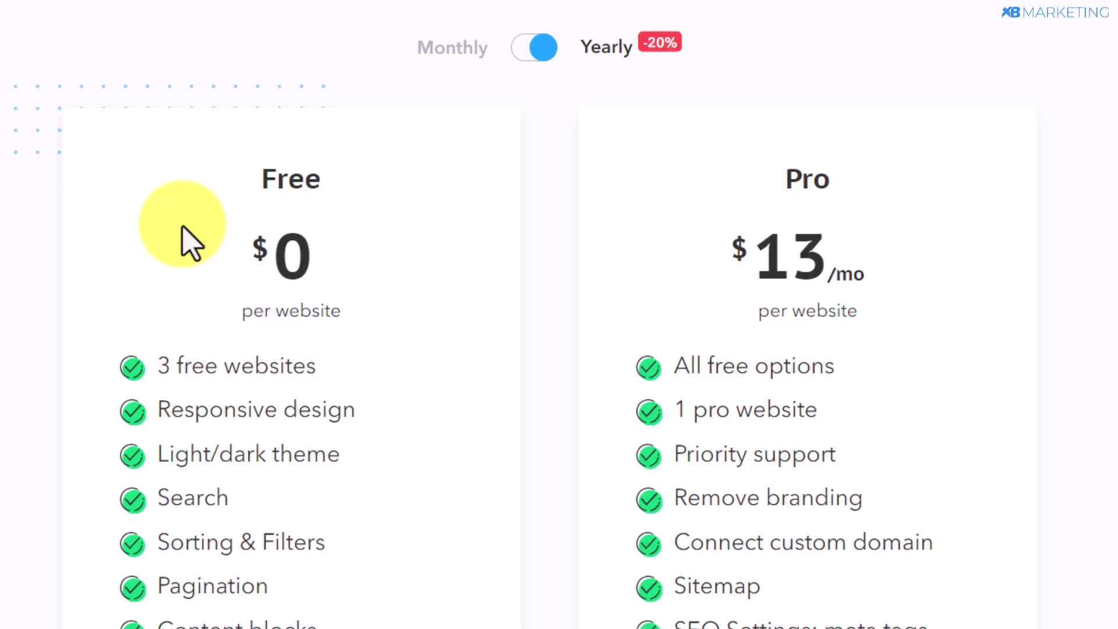
scroll(669, 187, up, 4)
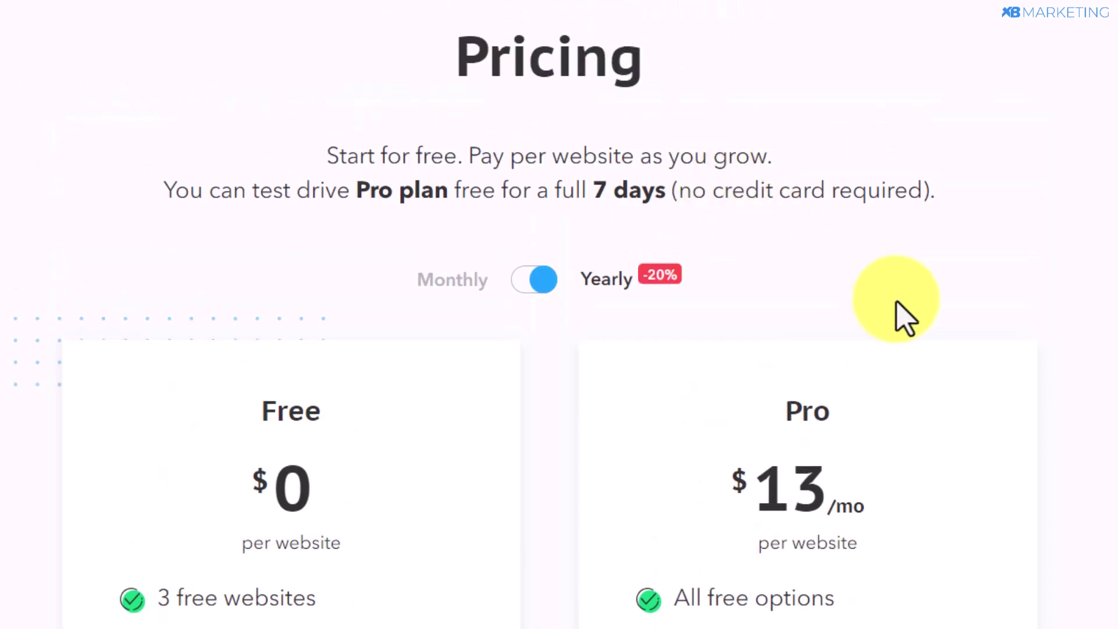
scroll(900, 318, down, 4)
scroll(906, 318, down, 5)
scroll(640, 250, up, 5)
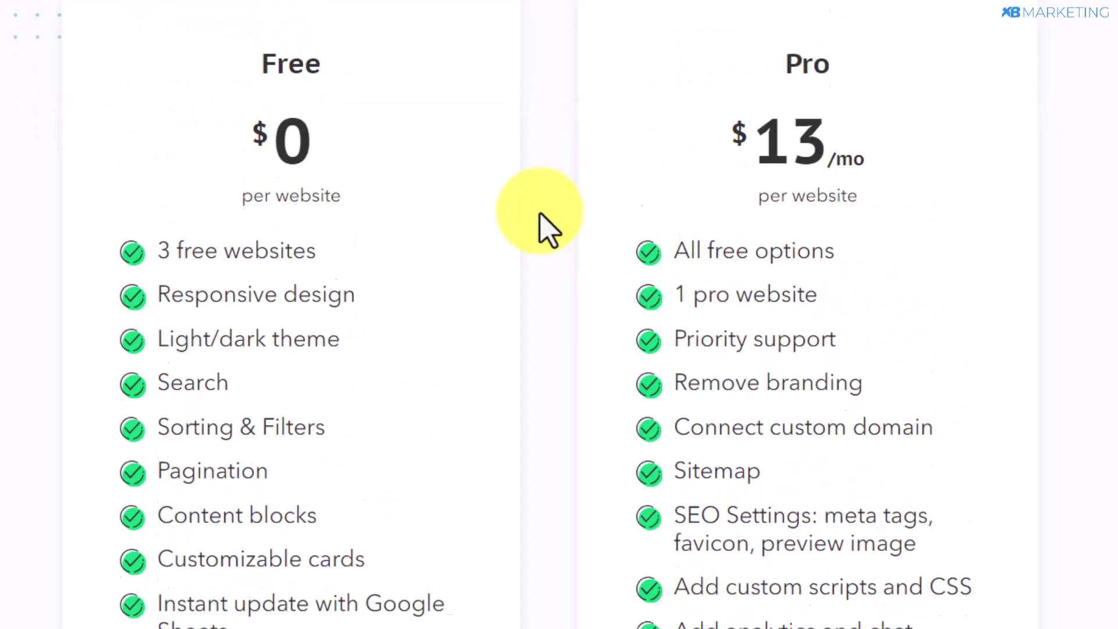
scroll(774, 305, down, 4)
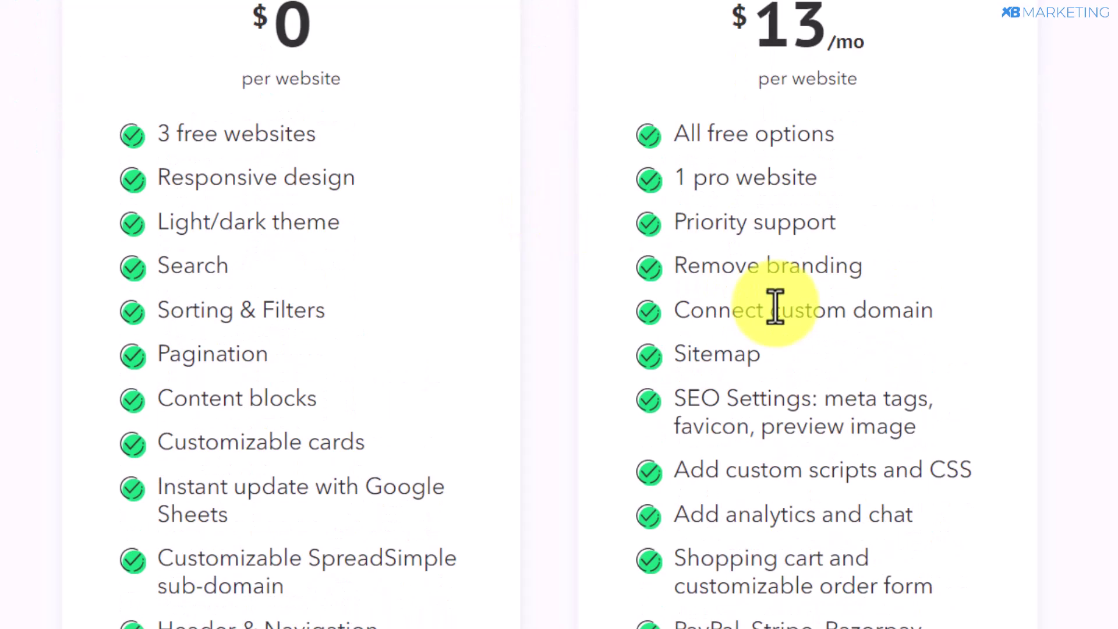
scroll(775, 307, up, 2)
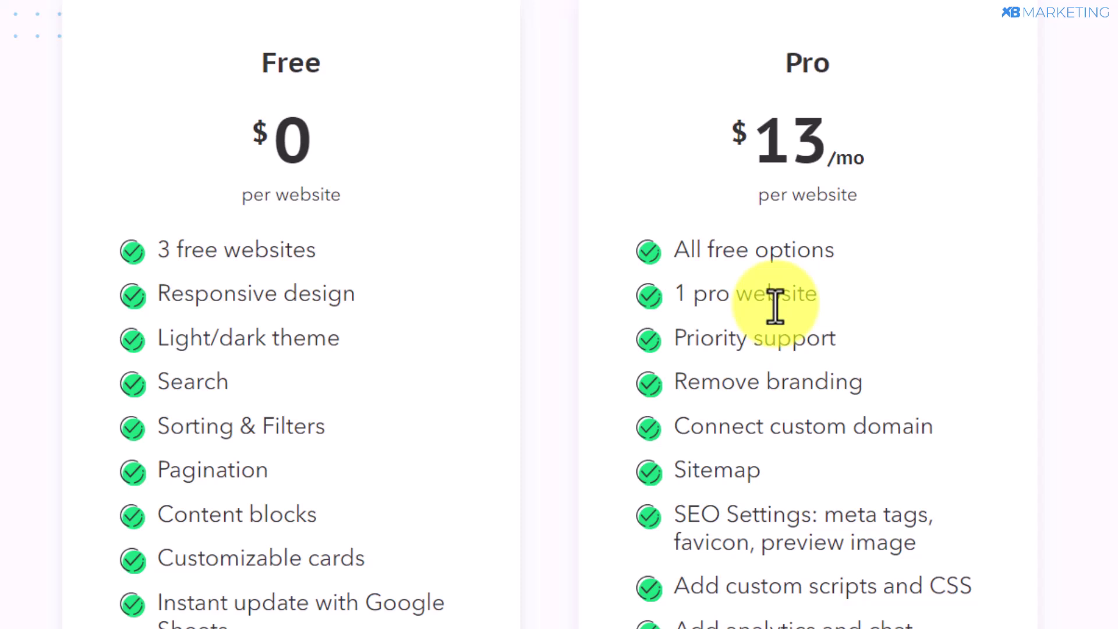
scroll(775, 307, up, 2)
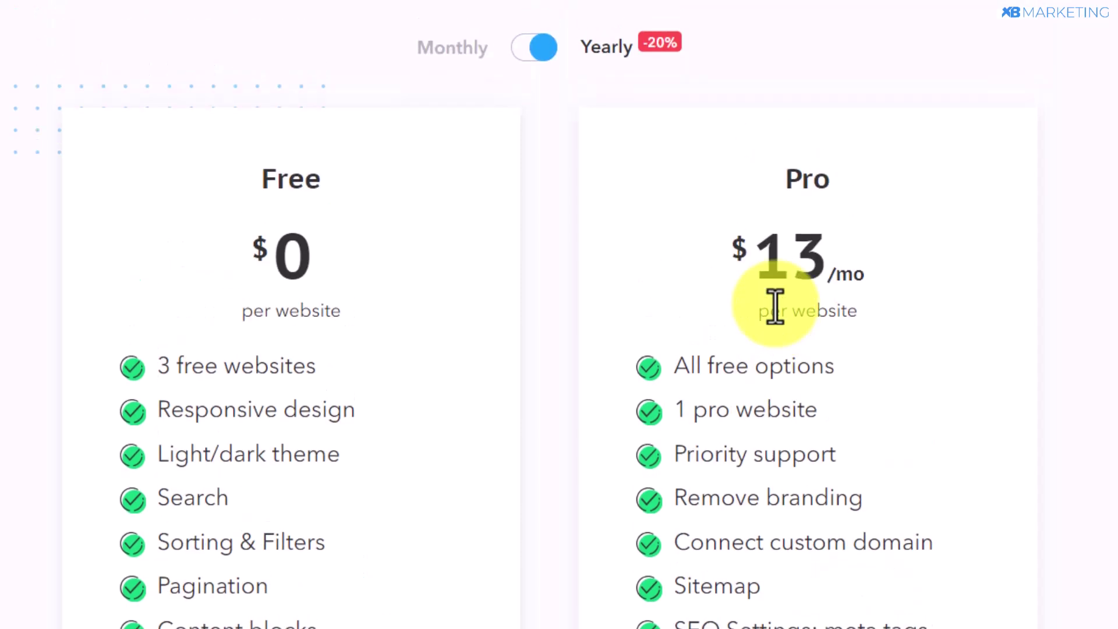
scroll(726, 230, down, 4)
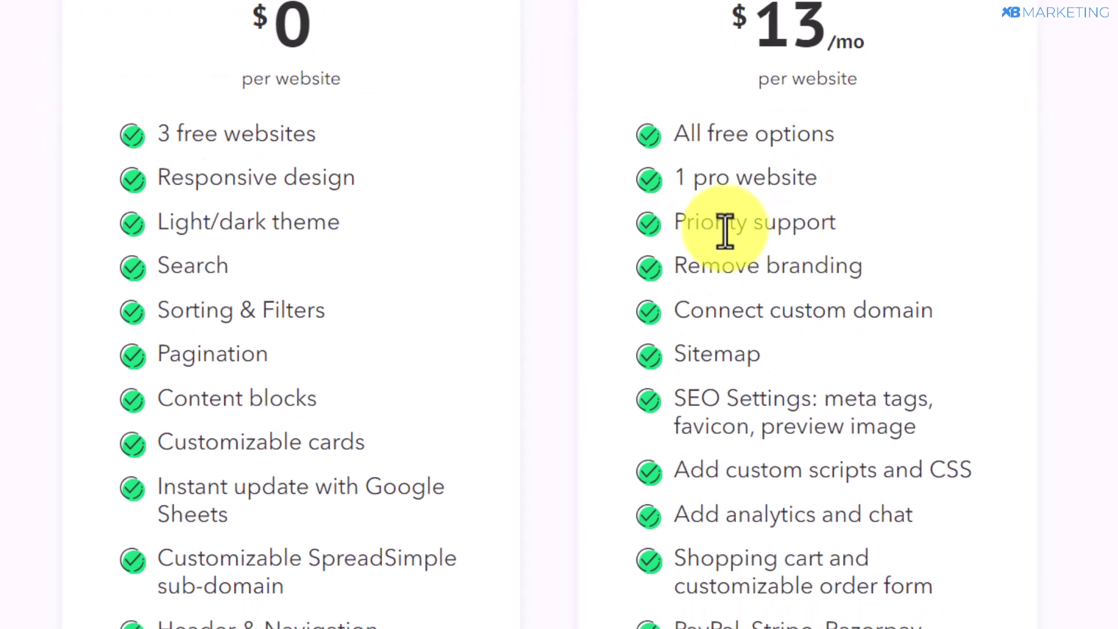
triple_click(704, 310)
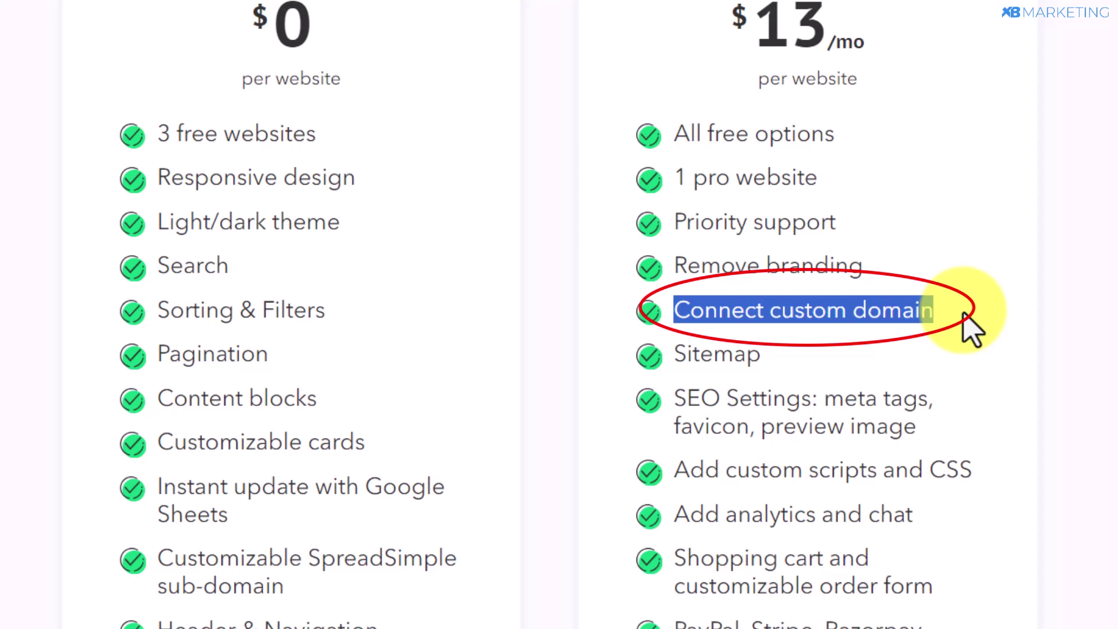
click(684, 317)
drag(683, 317, 1000, 326)
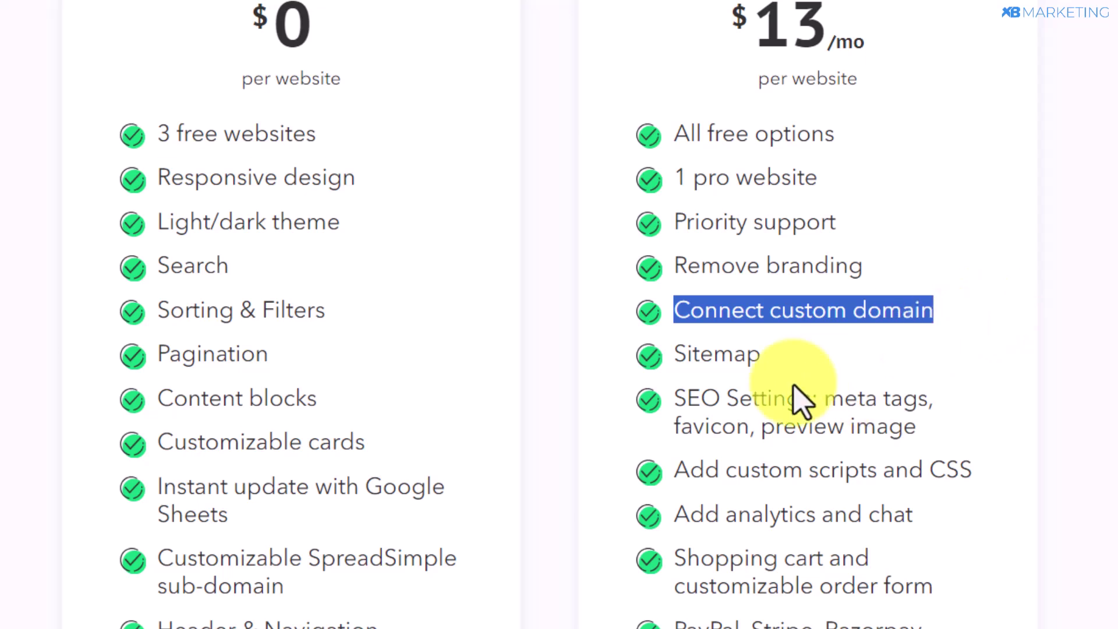
click(676, 405)
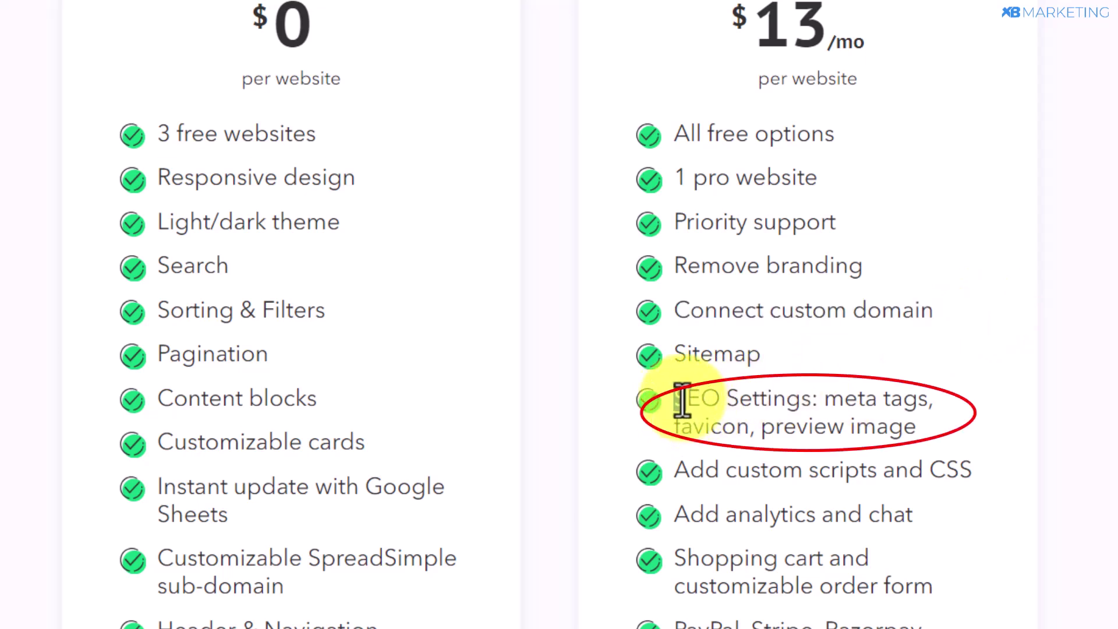
Step: Highlight the Pro plan's SEO Settings and PayPal, Stripe, Razorpay checkout features
drag(683, 401, 952, 446)
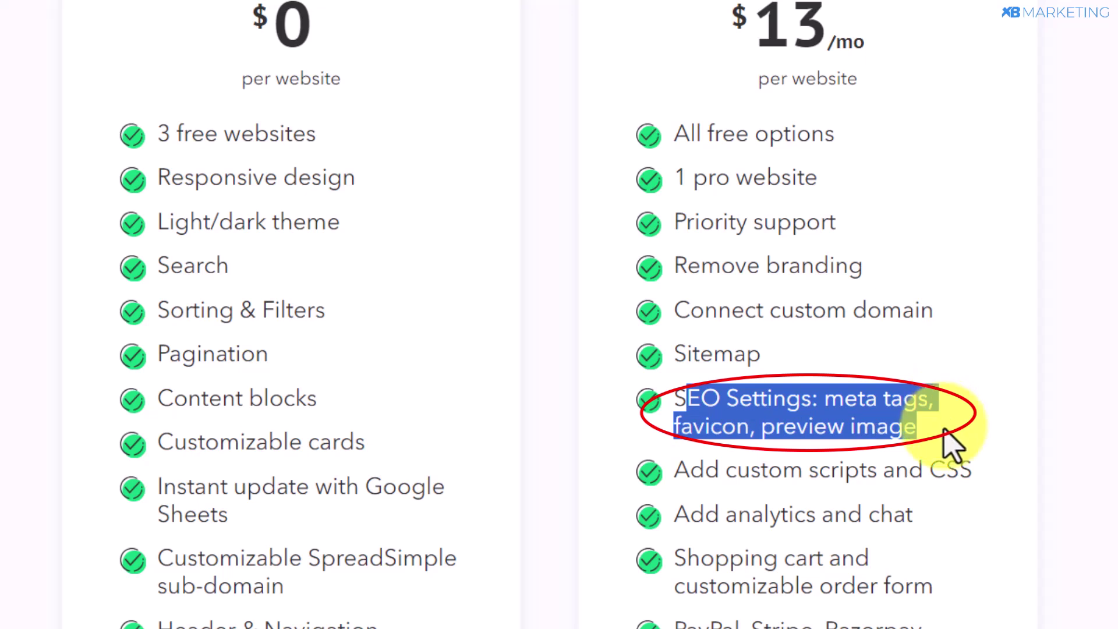
click(940, 434)
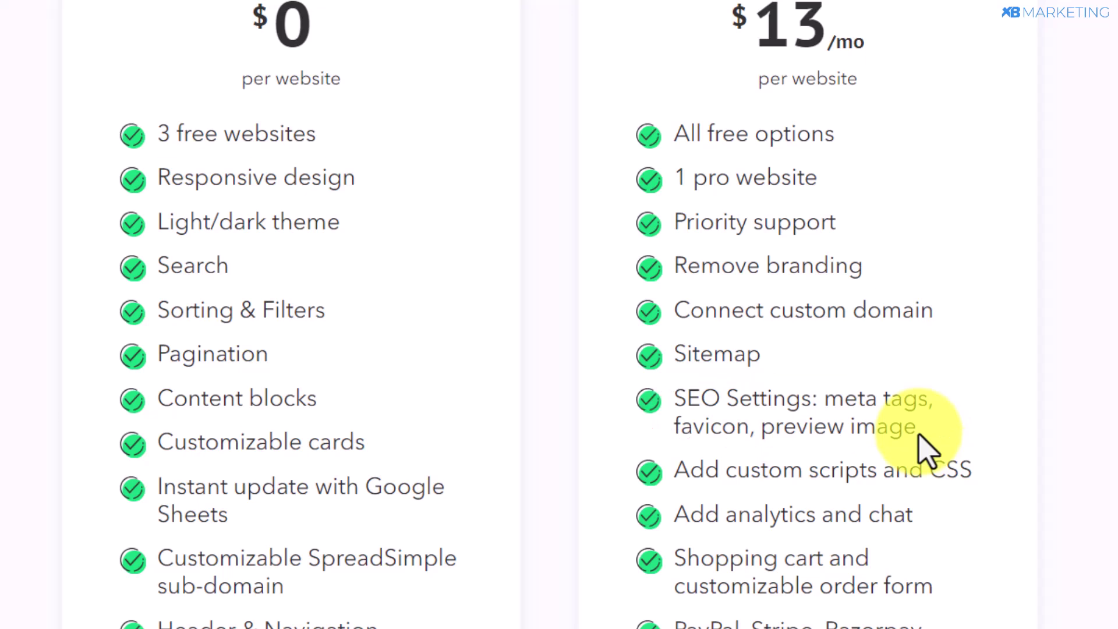
scroll(751, 262, down, 5)
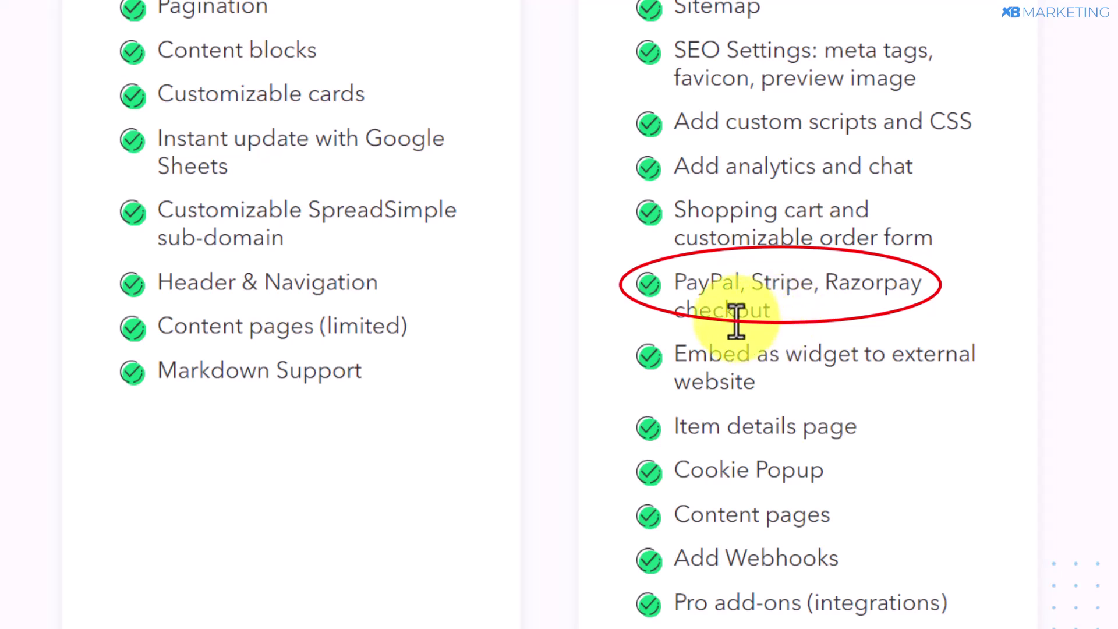
drag(674, 286, 830, 322)
click(794, 326)
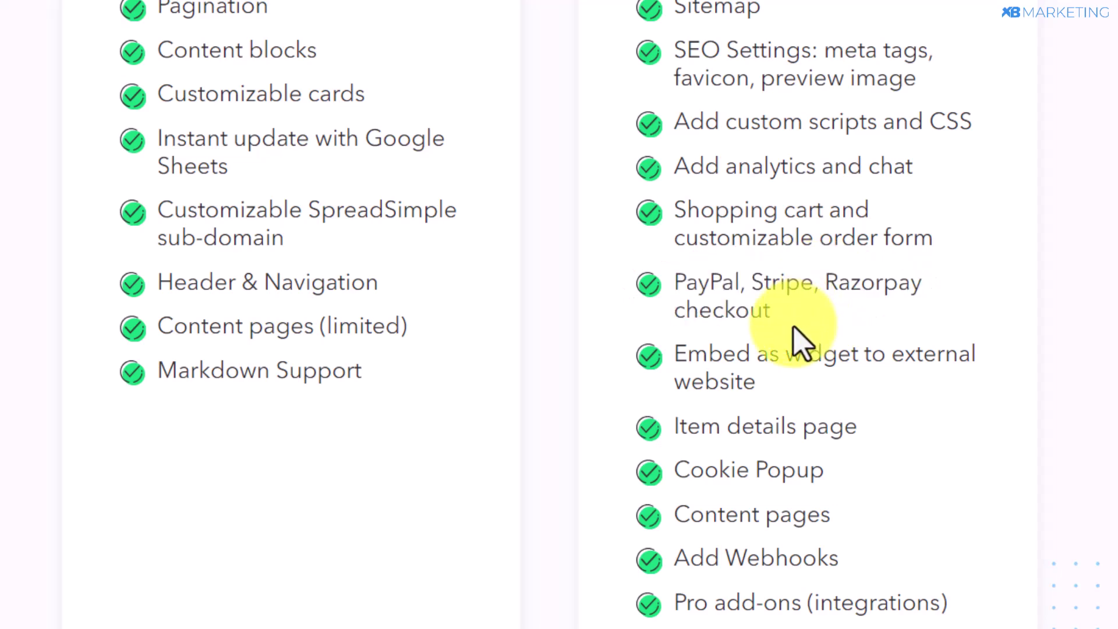
Step: Highlight the trial's no credit card required note
scroll(801, 344, up, 2)
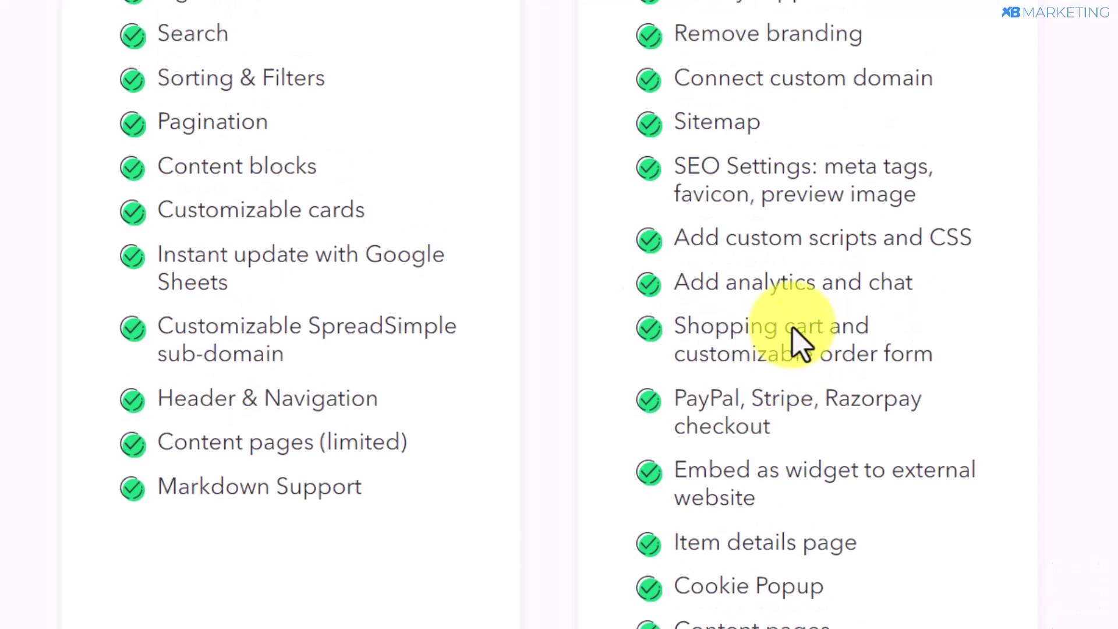
scroll(801, 344, up, 10)
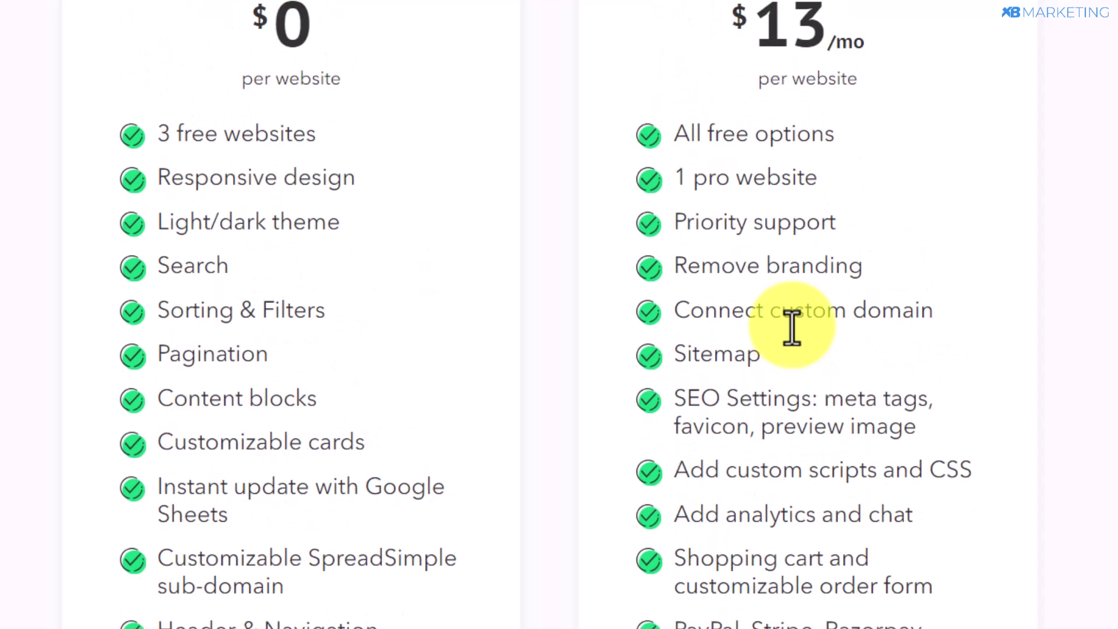
scroll(801, 344, down, 6)
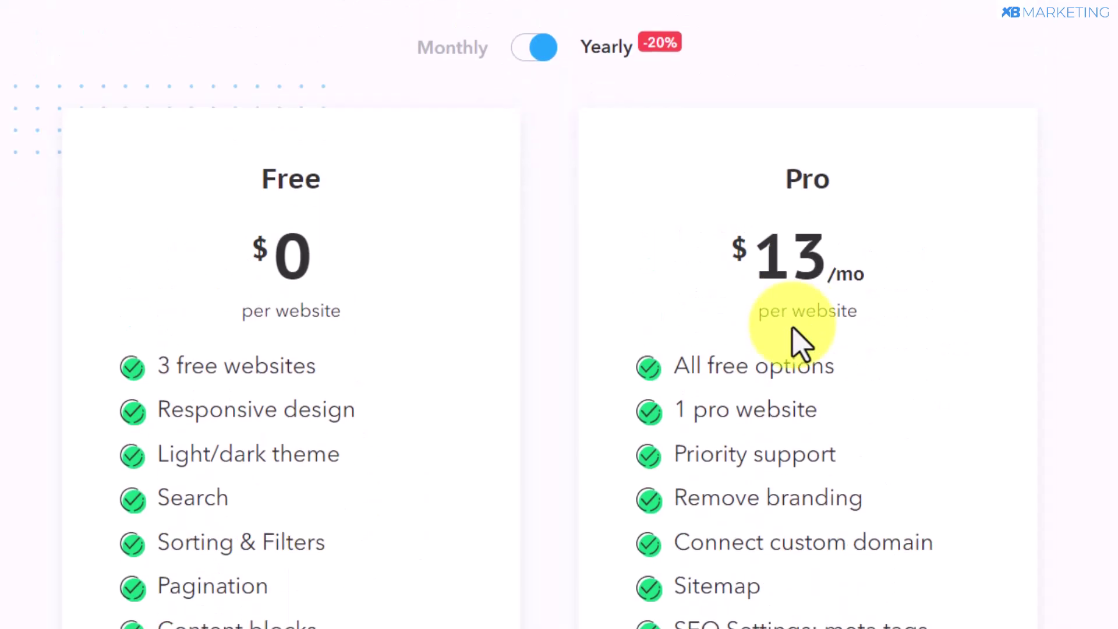
scroll(233, 167, up, 4)
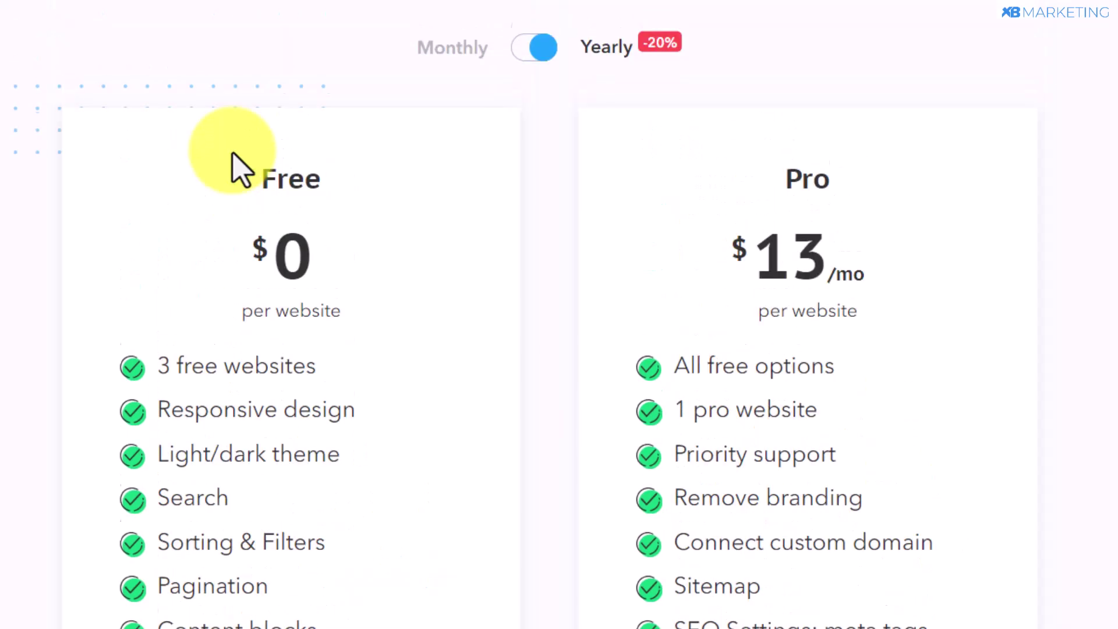
scroll(341, 322, down, 10)
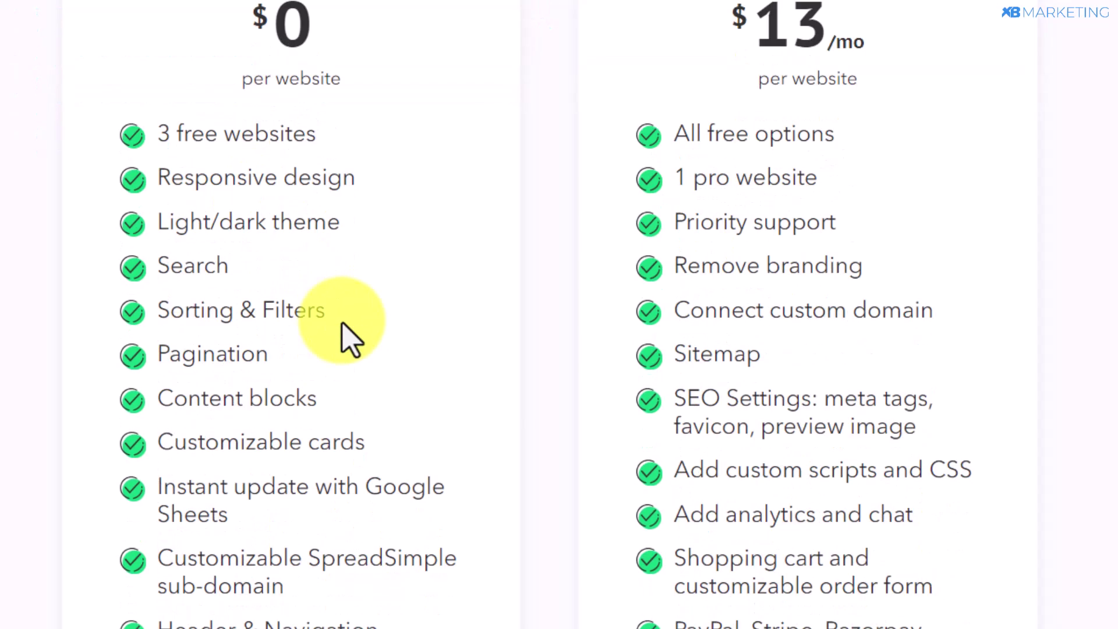
scroll(342, 322, up, 8)
scroll(341, 322, up, 6)
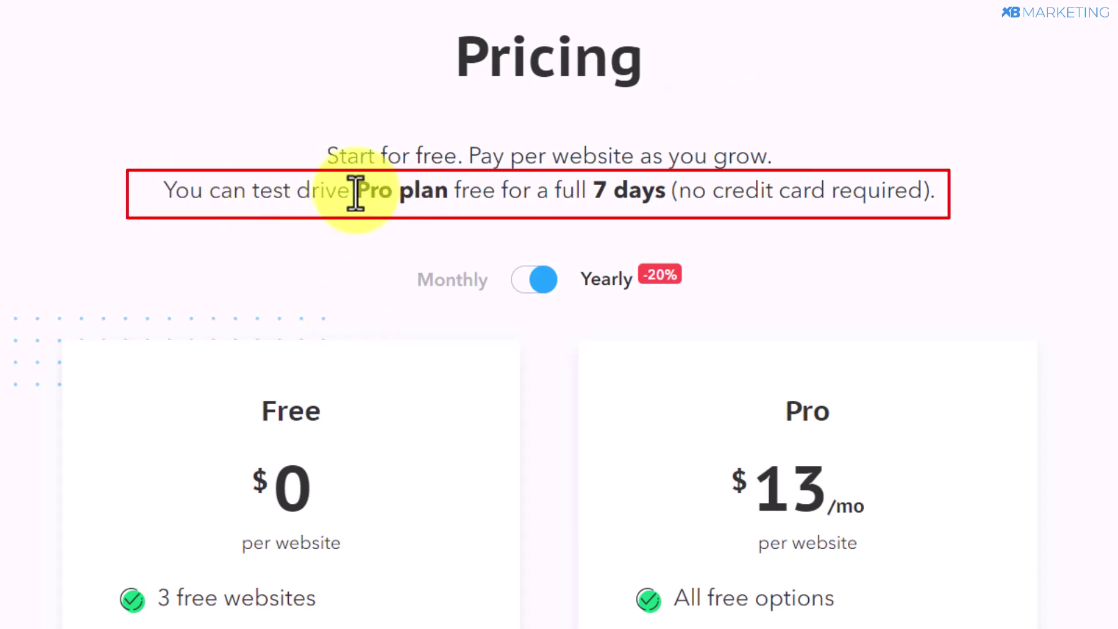
drag(690, 198, 977, 214)
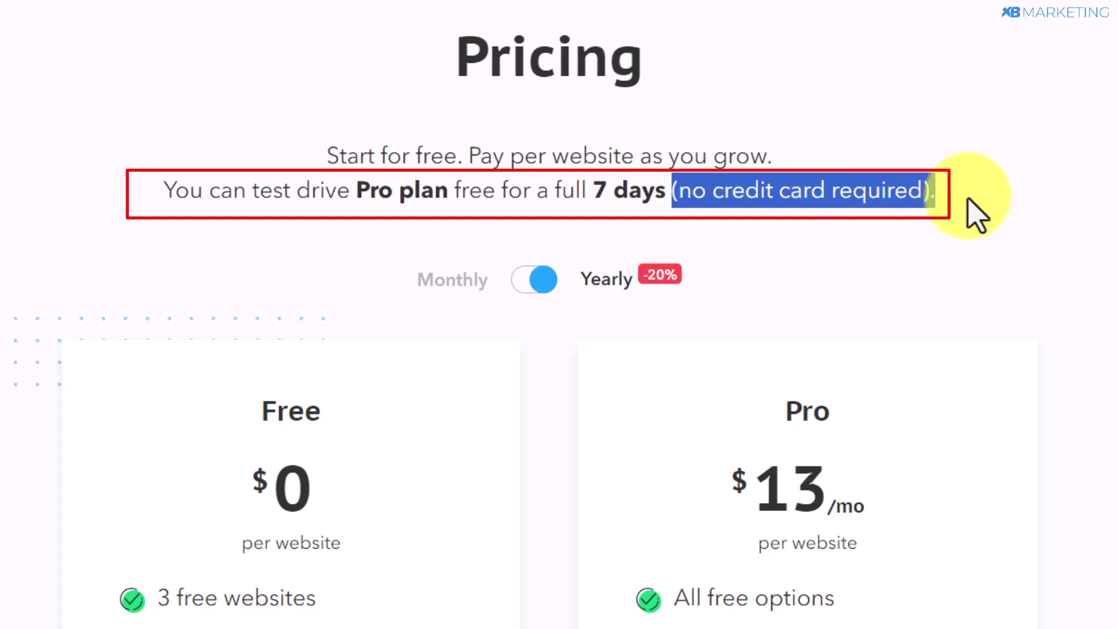
click(938, 222)
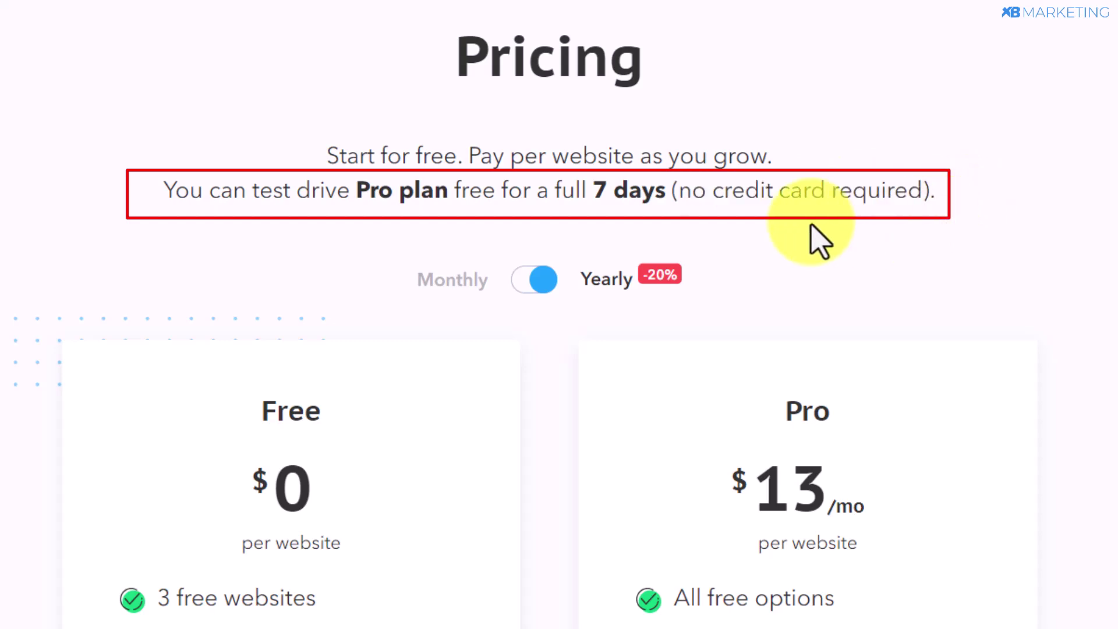
scroll(810, 247, down, 4)
scroll(687, 292, down, 10)
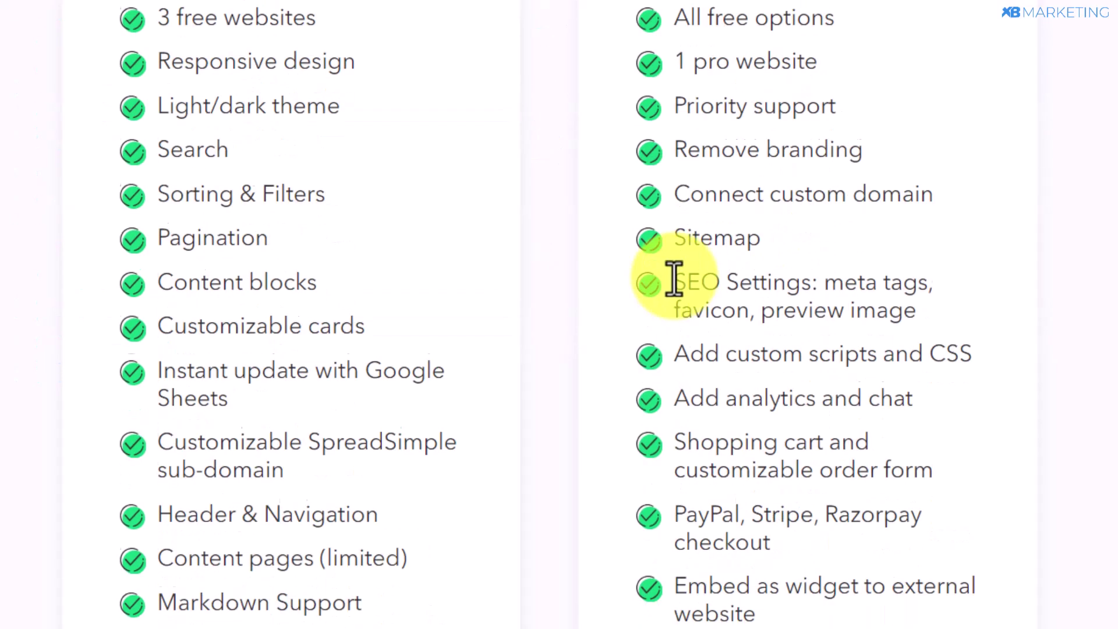
scroll(470, 300, down, 5)
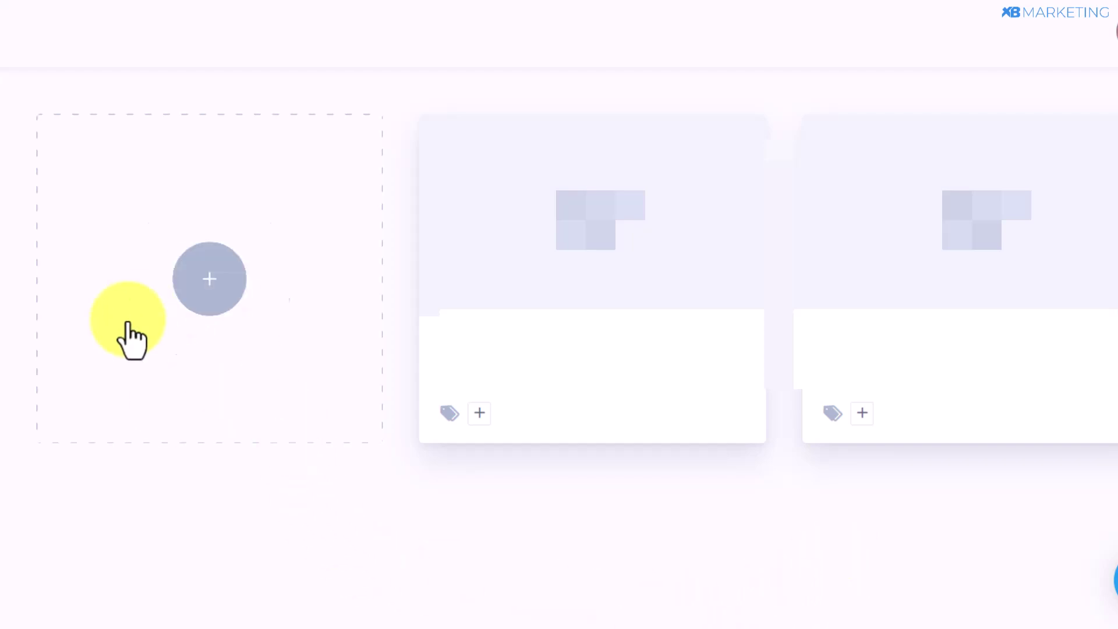
Step: Add a new website and choose to build it from your own Google Sheet
click(203, 286)
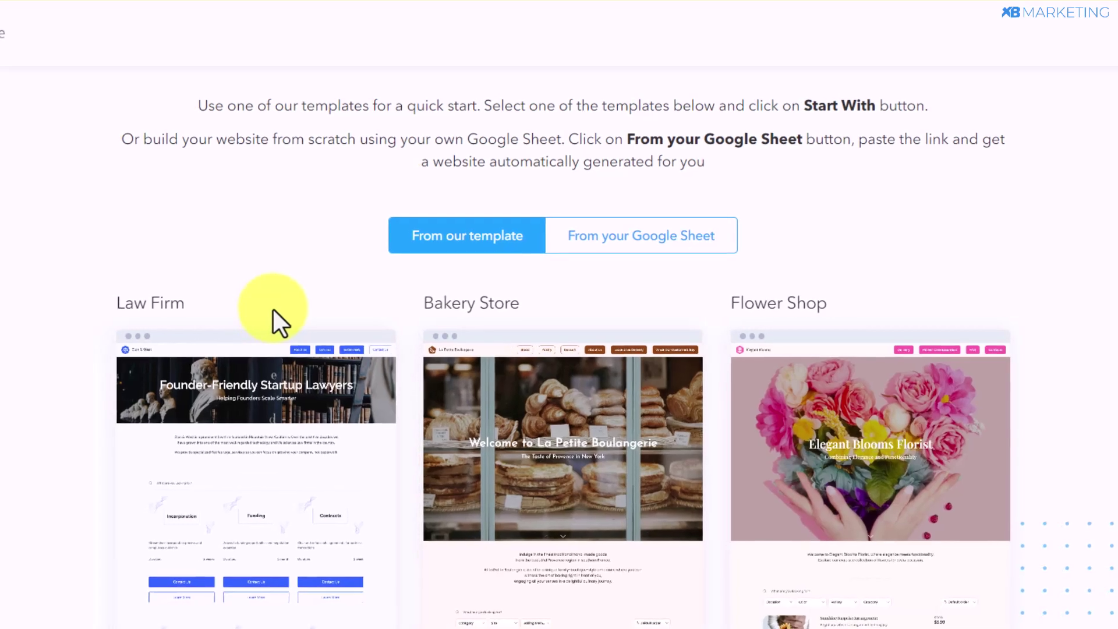
scroll(275, 312, down, 3)
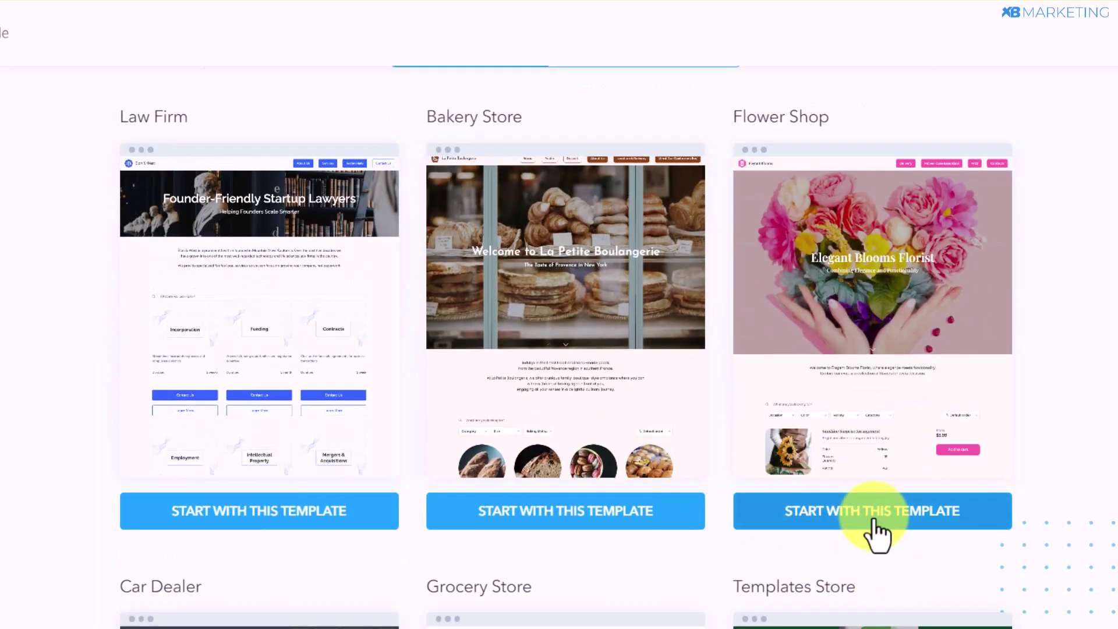
scroll(877, 536, down, 5)
scroll(869, 517, up, 10)
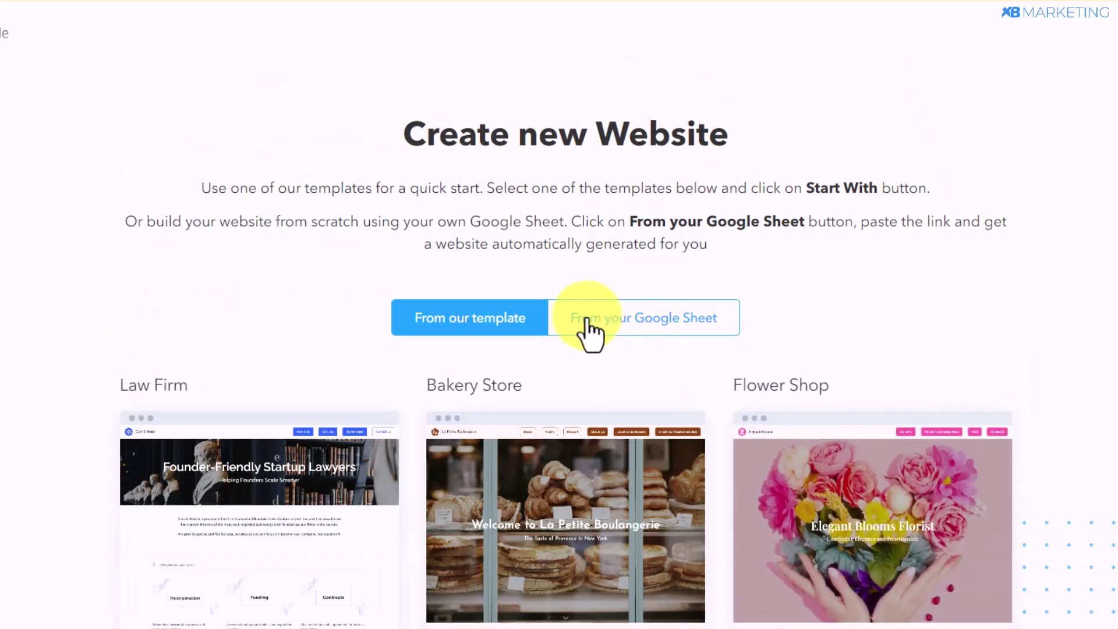
click(627, 327)
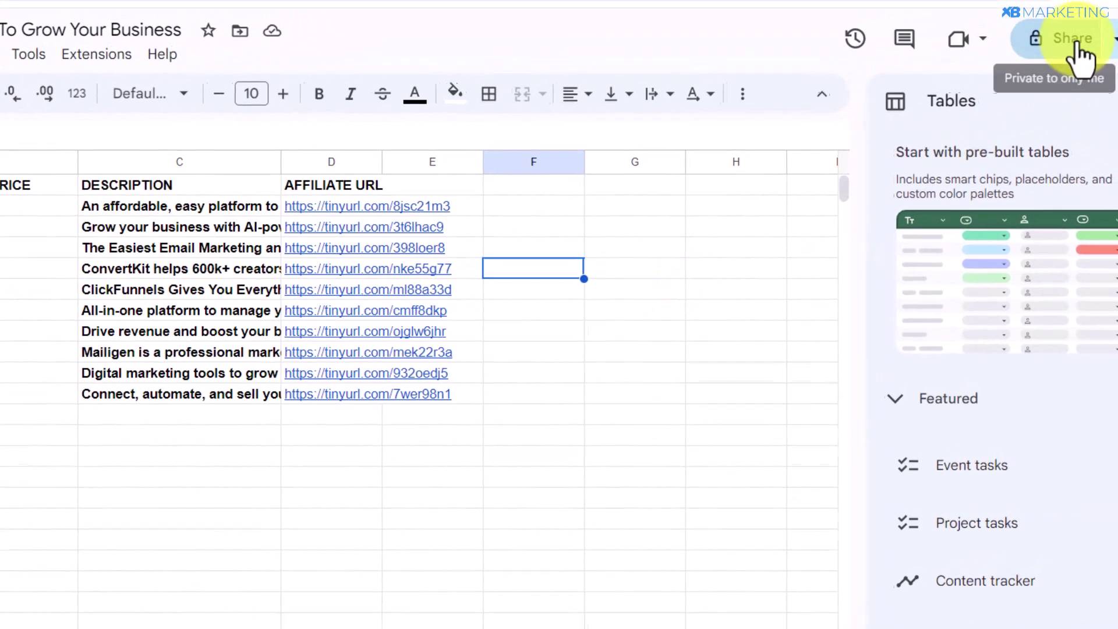
Step: Give anyone with the link Viewer access to the spreadsheet and copy its link
click(1057, 51)
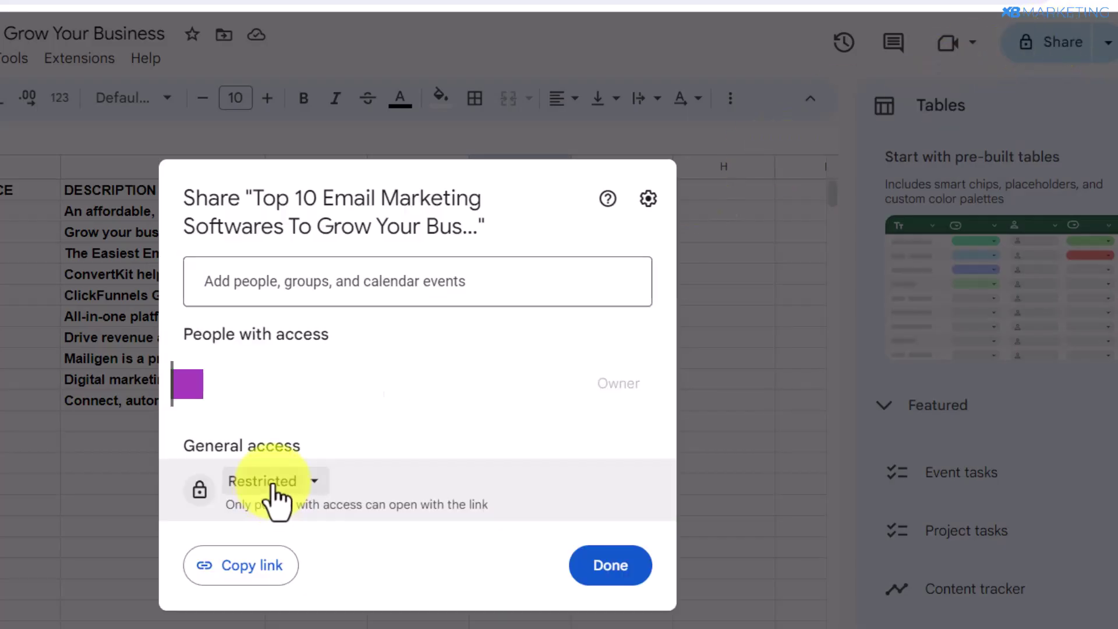
click(264, 482)
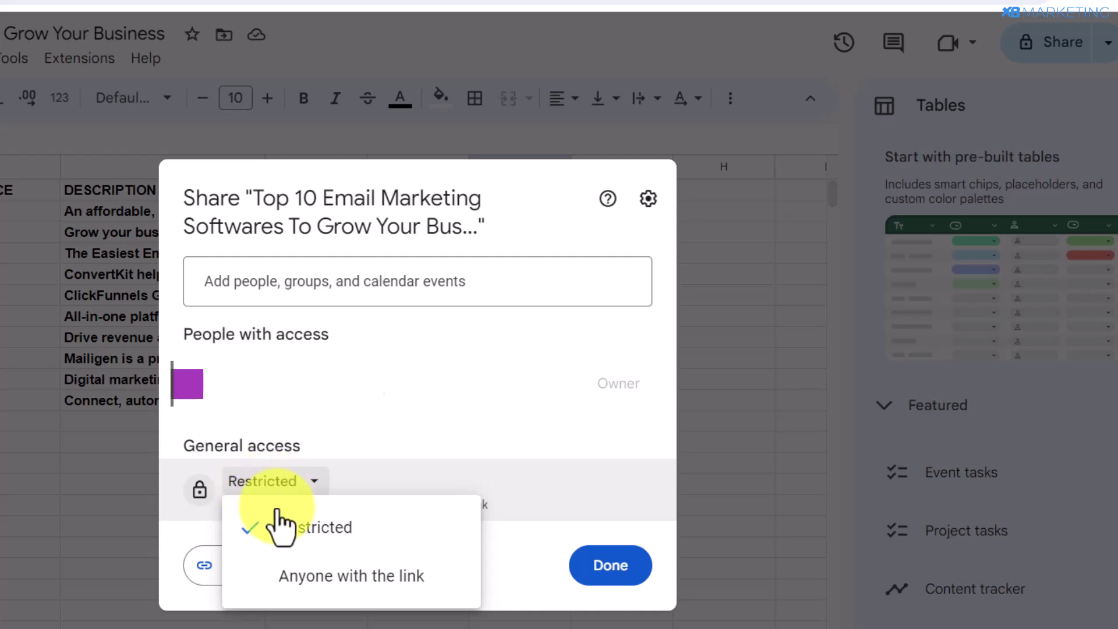
click(362, 580)
click(281, 574)
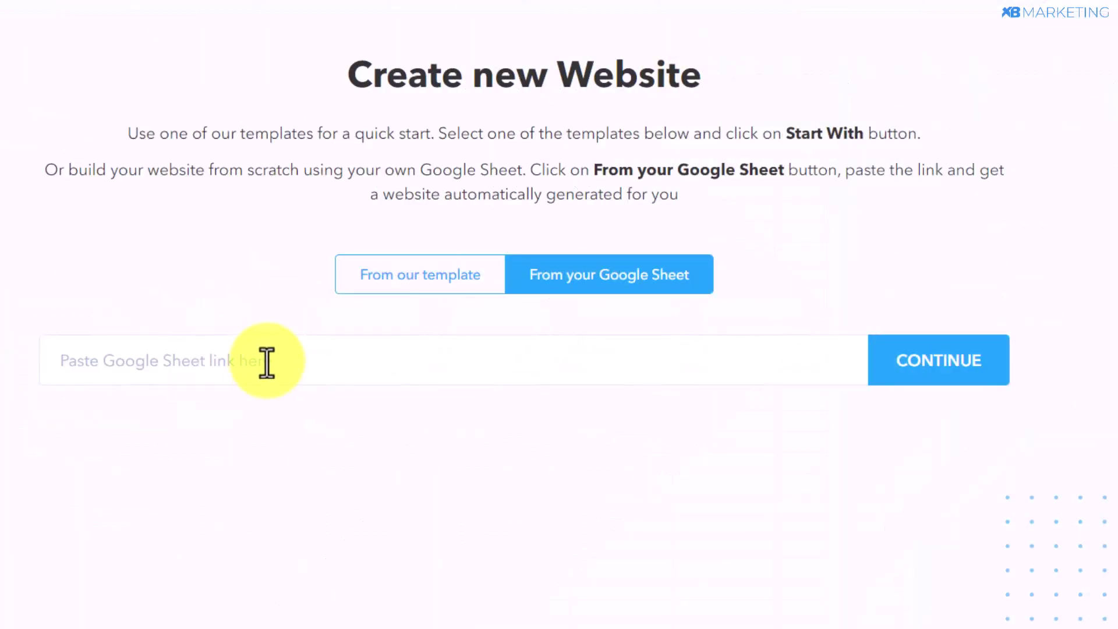
Step: Paste the sheet link and continue, previewing product cards like GetResponse and Brevo
click(267, 363)
key(ctrl+v)
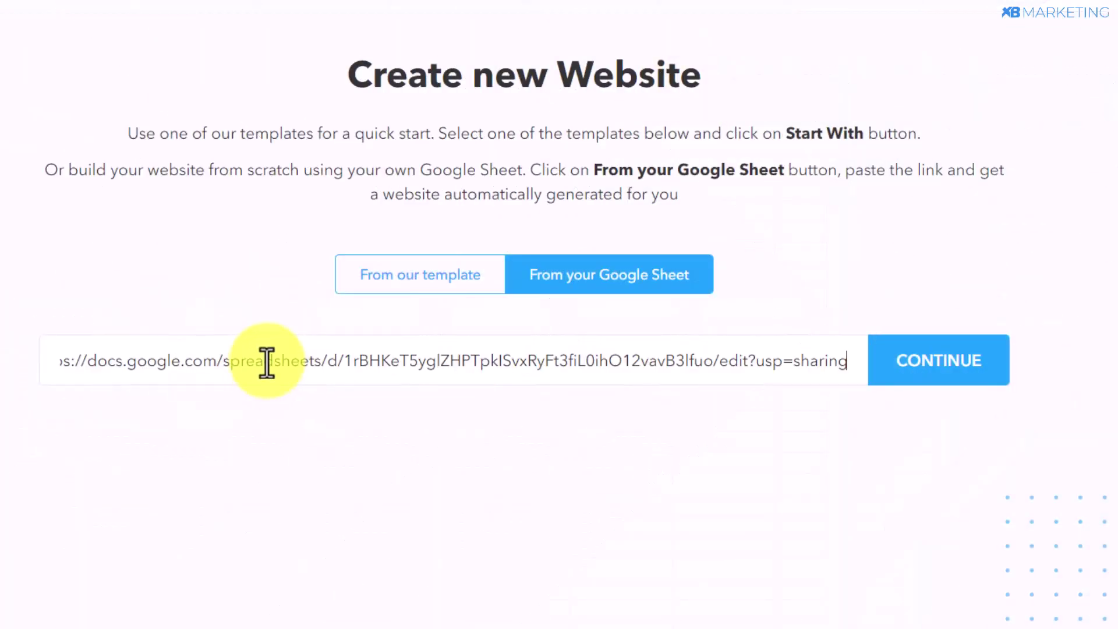
click(906, 362)
scroll(507, 190, down, 4)
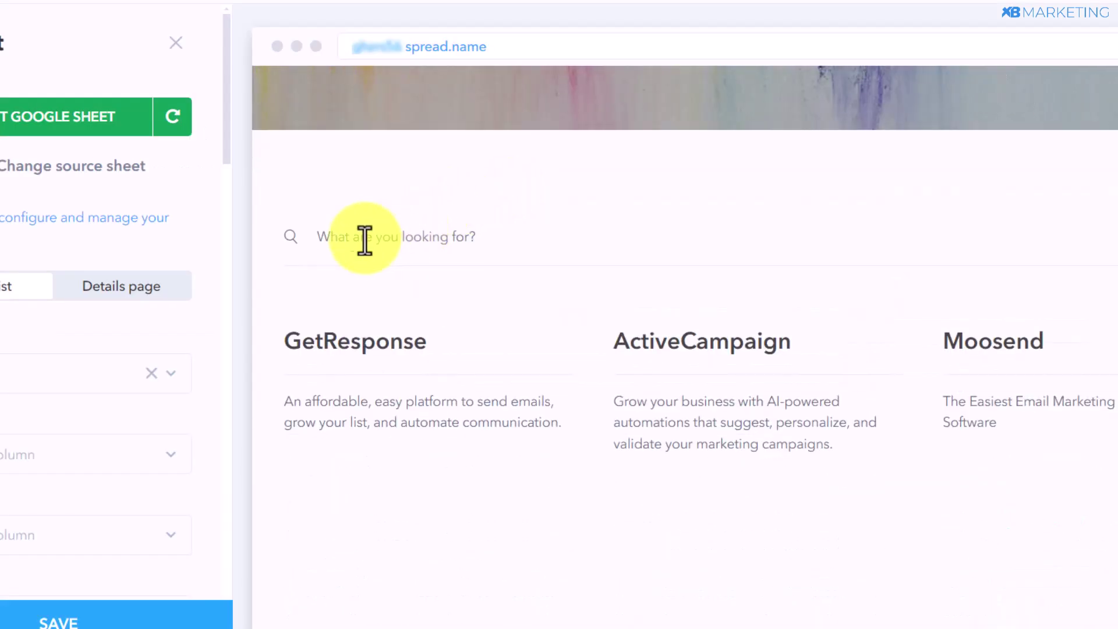
scroll(335, 206, down, 3)
scroll(937, 303, down, 5)
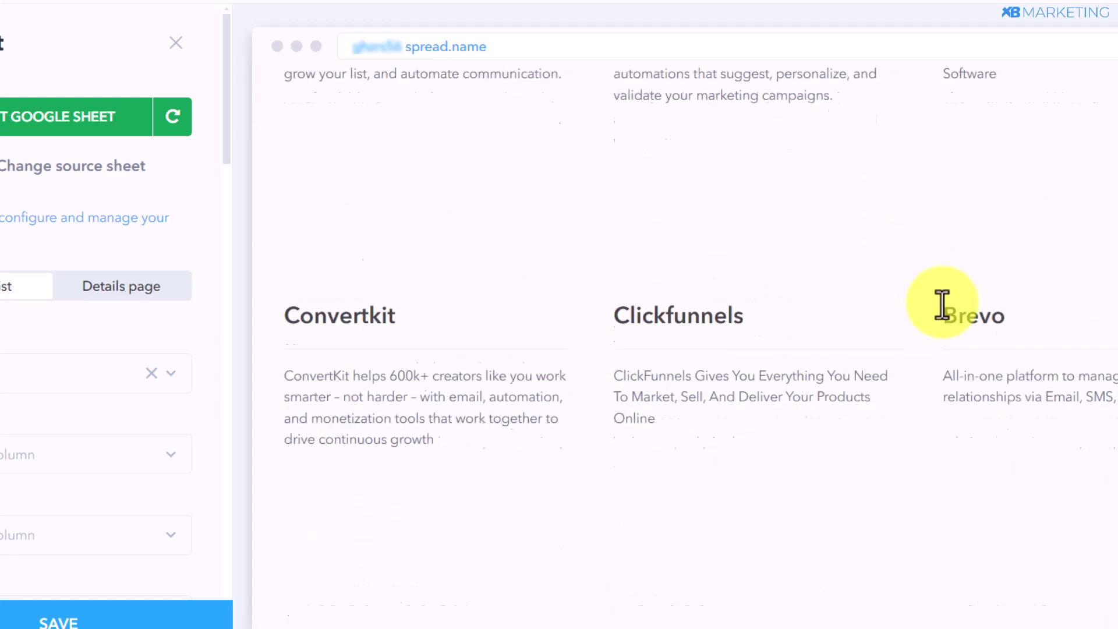
scroll(738, 331, up, 12)
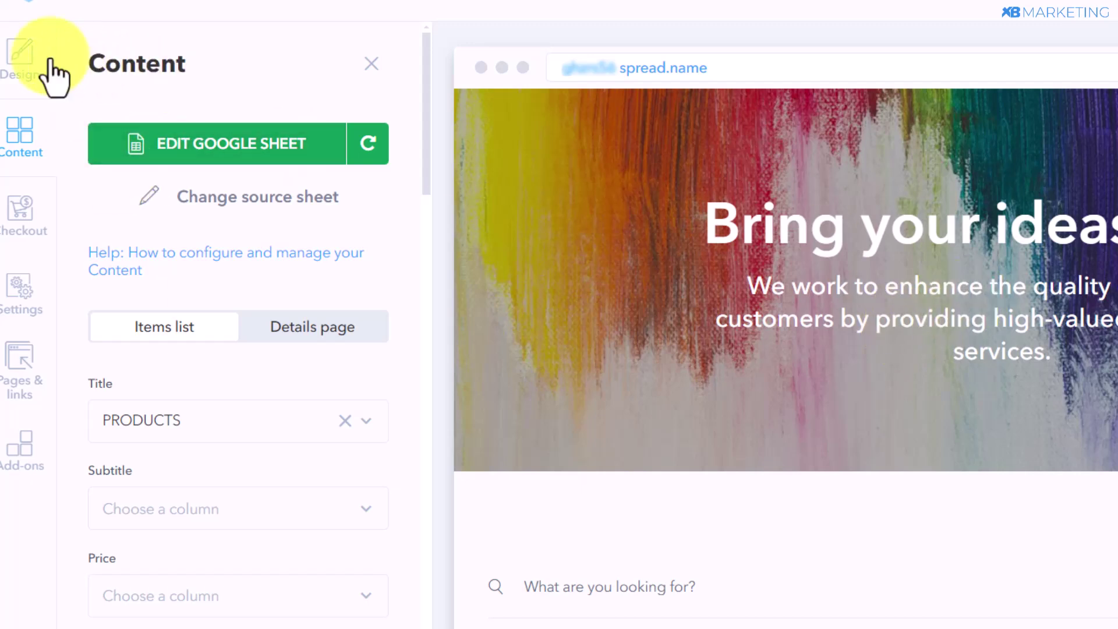
Step: Delete the paint-splash Cover Image under HOME PAGE INTRO in the Design settings
click(23, 57)
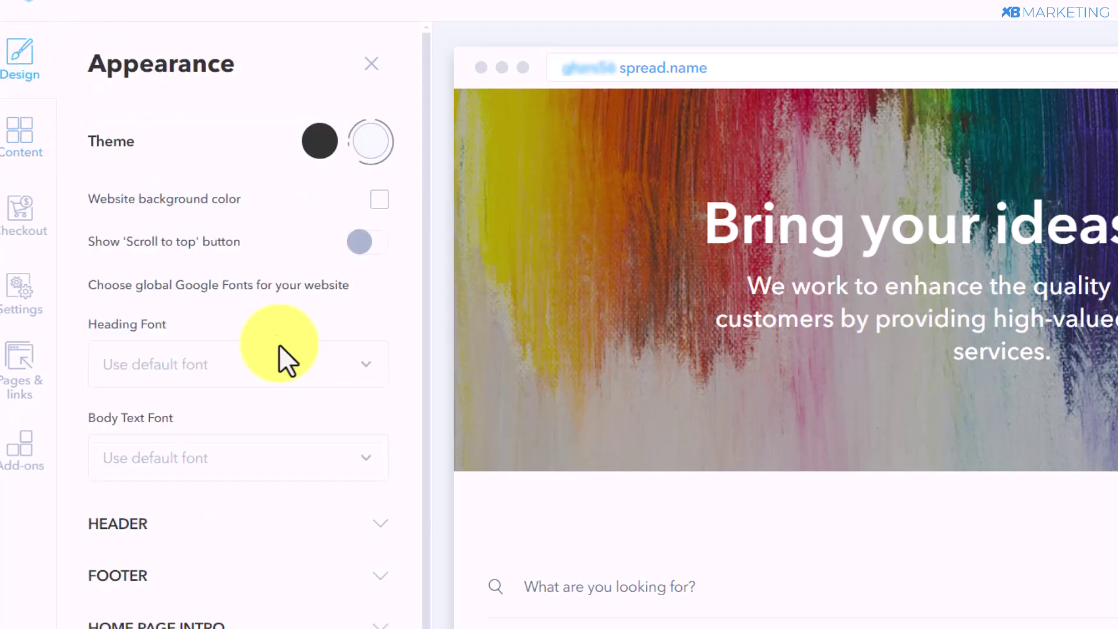
scroll(276, 337, down, 2)
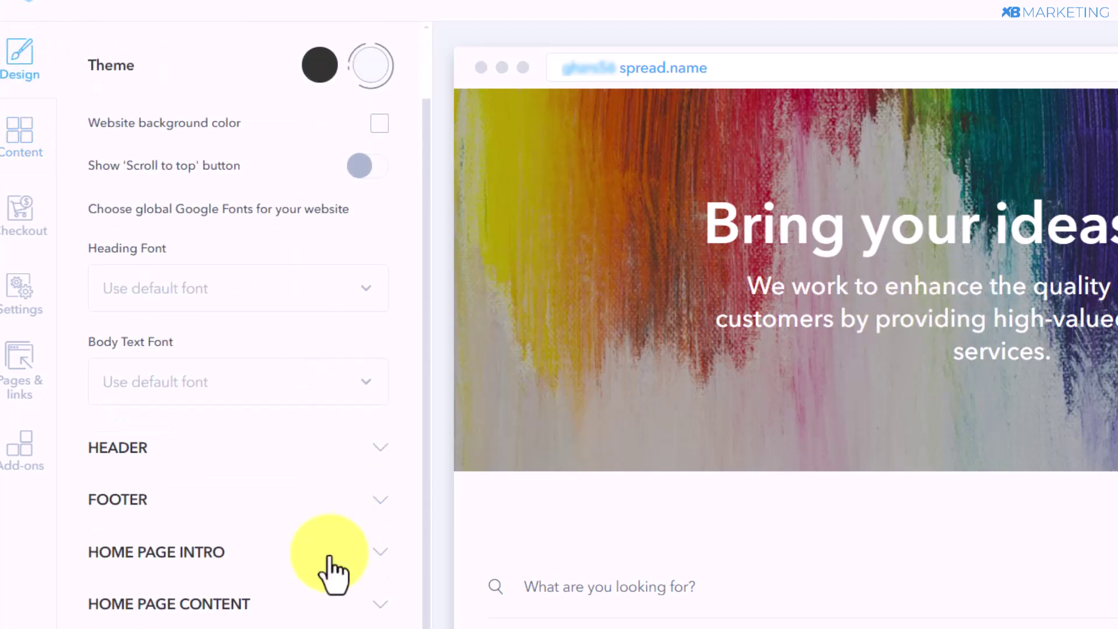
click(154, 556)
scroll(192, 489, down, 10)
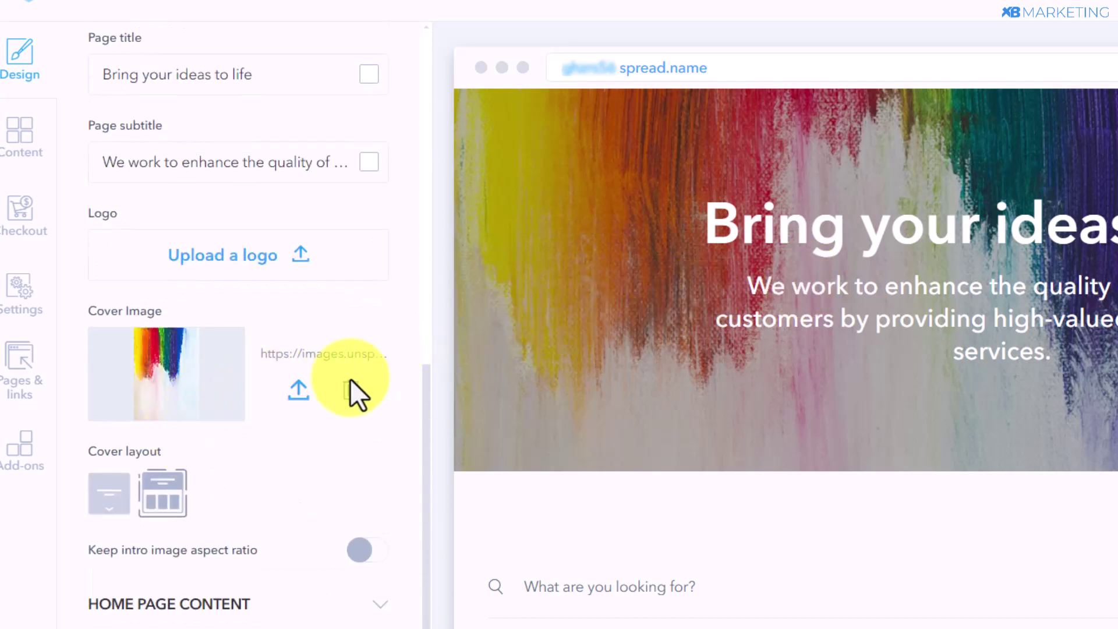
click(350, 389)
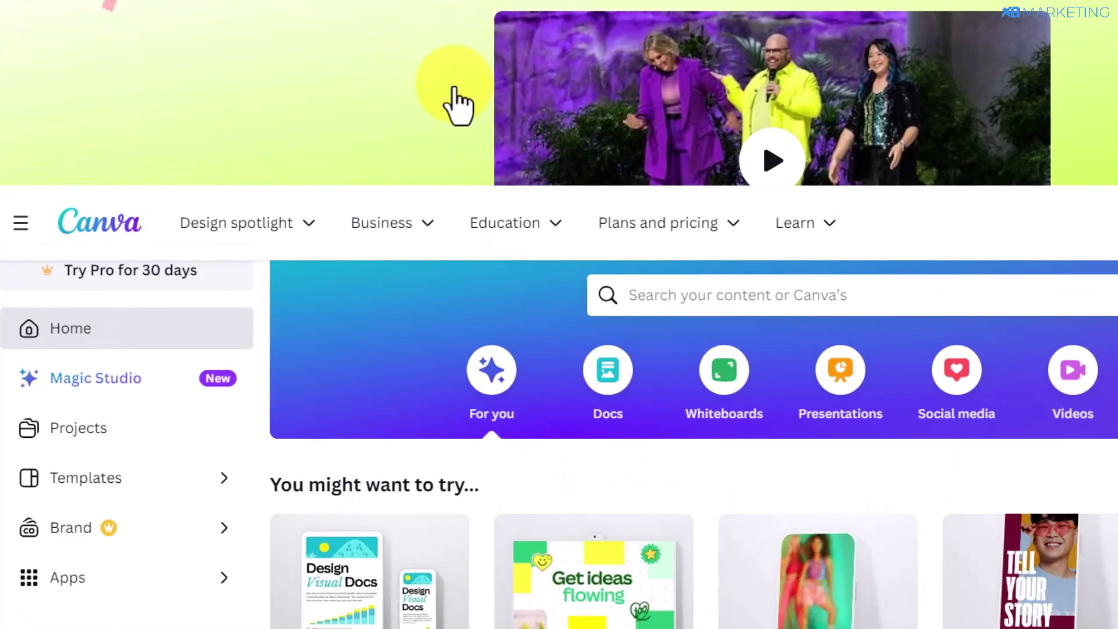
scroll(452, 105, down, 3)
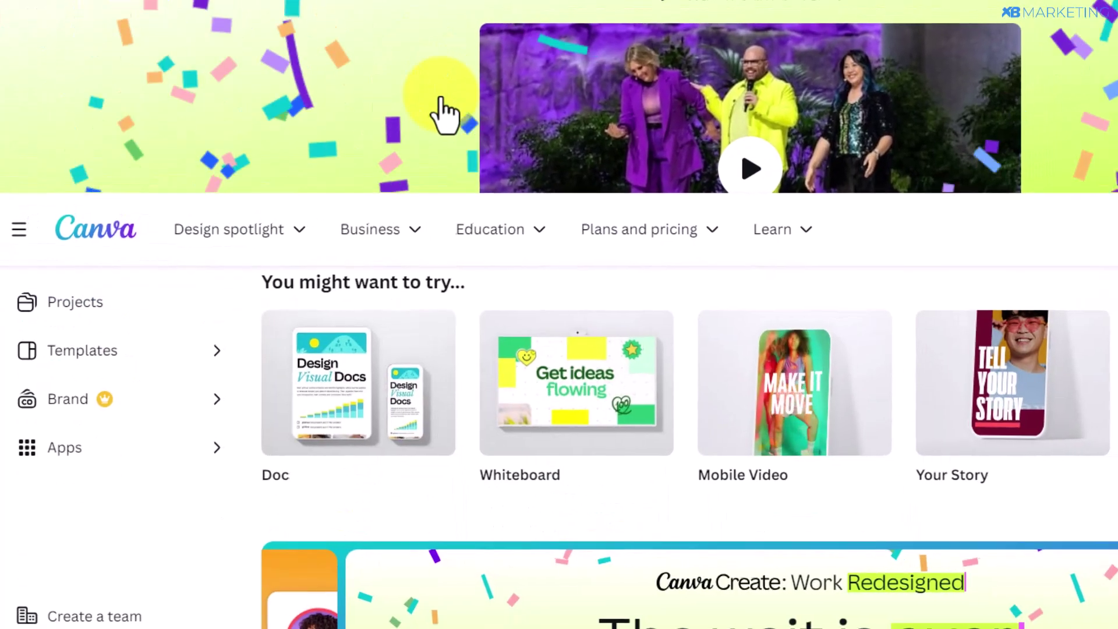
Step: Look over Canva's home page and its Plans and pricing menu
mouse_move(624, 229)
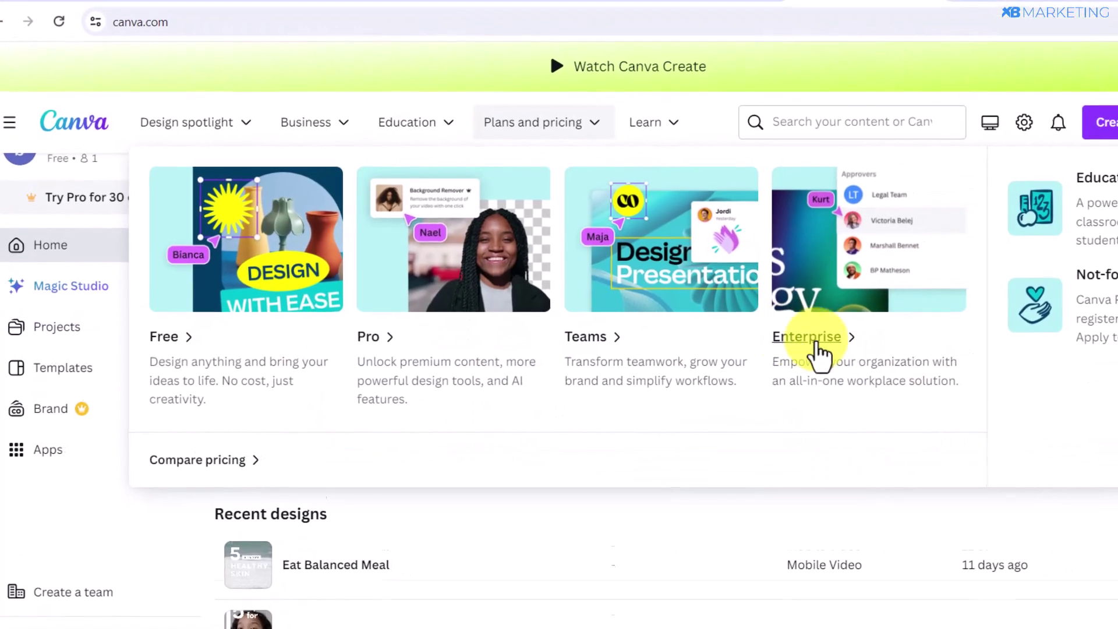
scroll(454, 380, down, 3)
scroll(562, 344, up, 5)
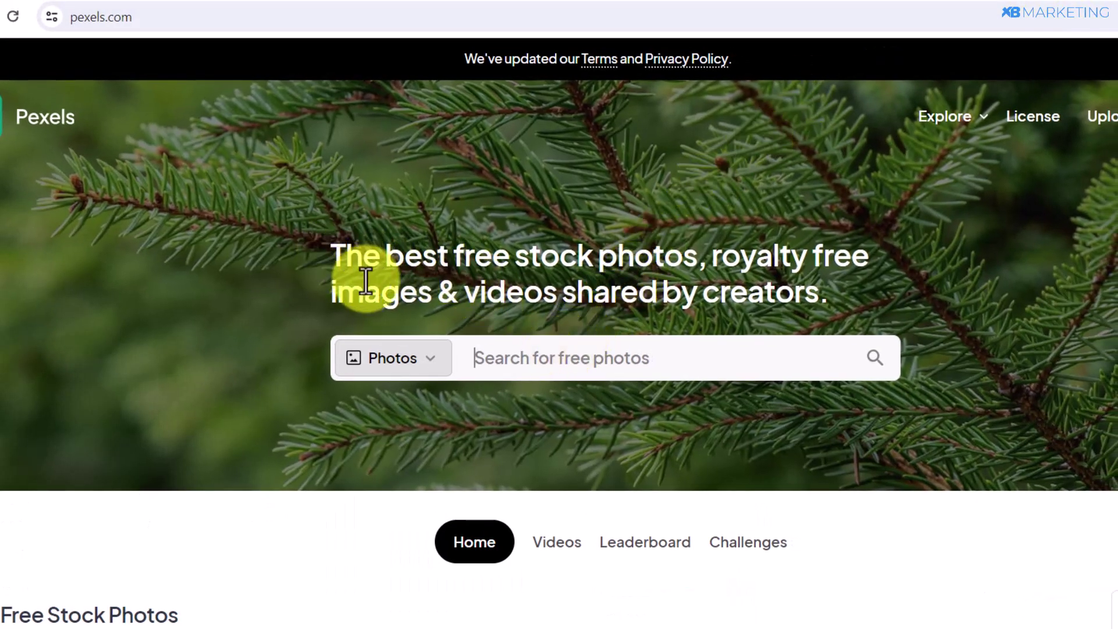
Step: Search Pexels for 'email marketing' and download the tablet-and-laptop photo with colourful charts
click(543, 363)
text(email)
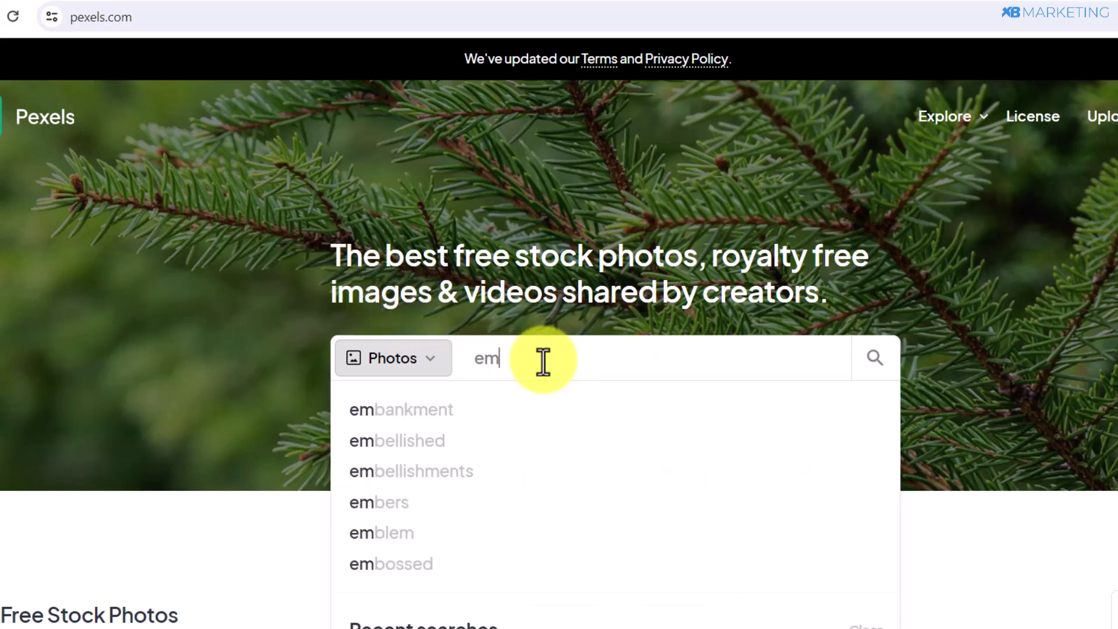
text( marketing)
key(Return)
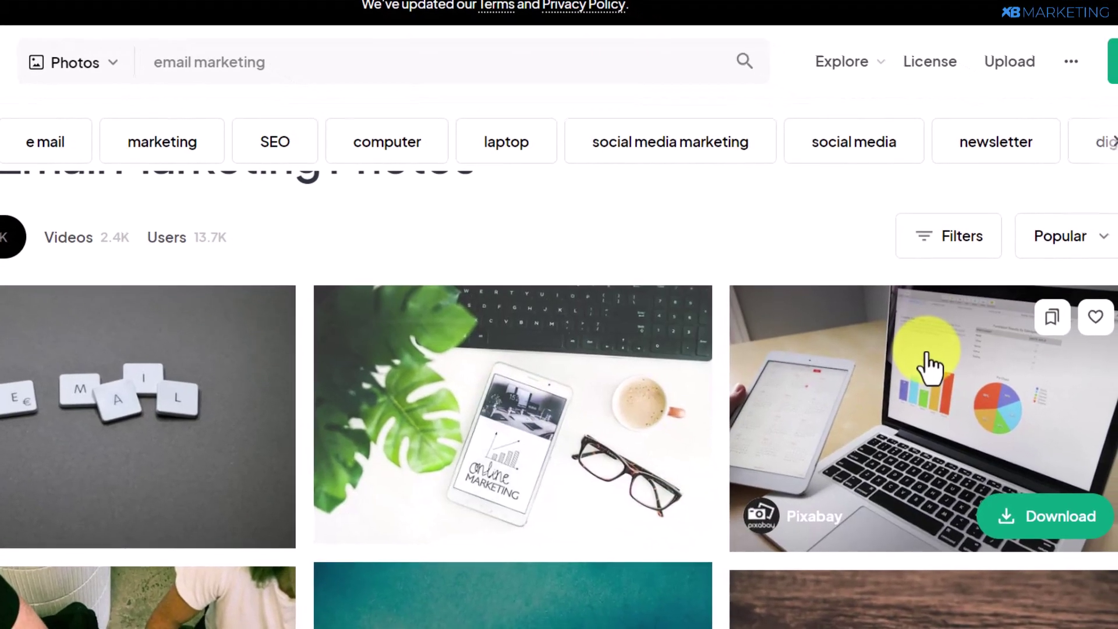
scroll(998, 364, down, 1)
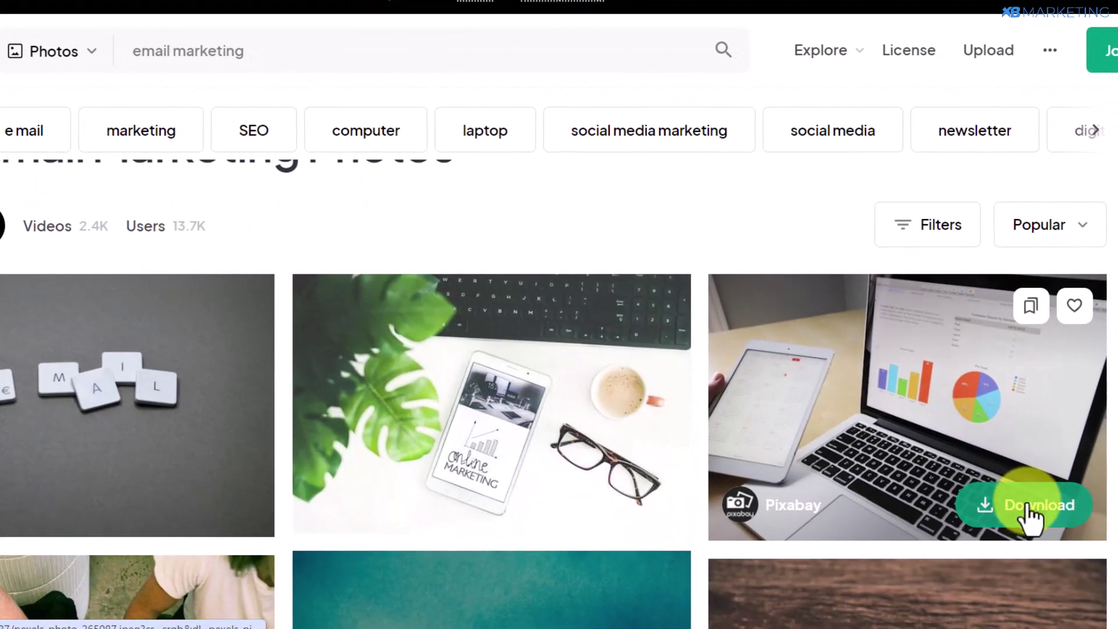
click(1025, 510)
click(822, 292)
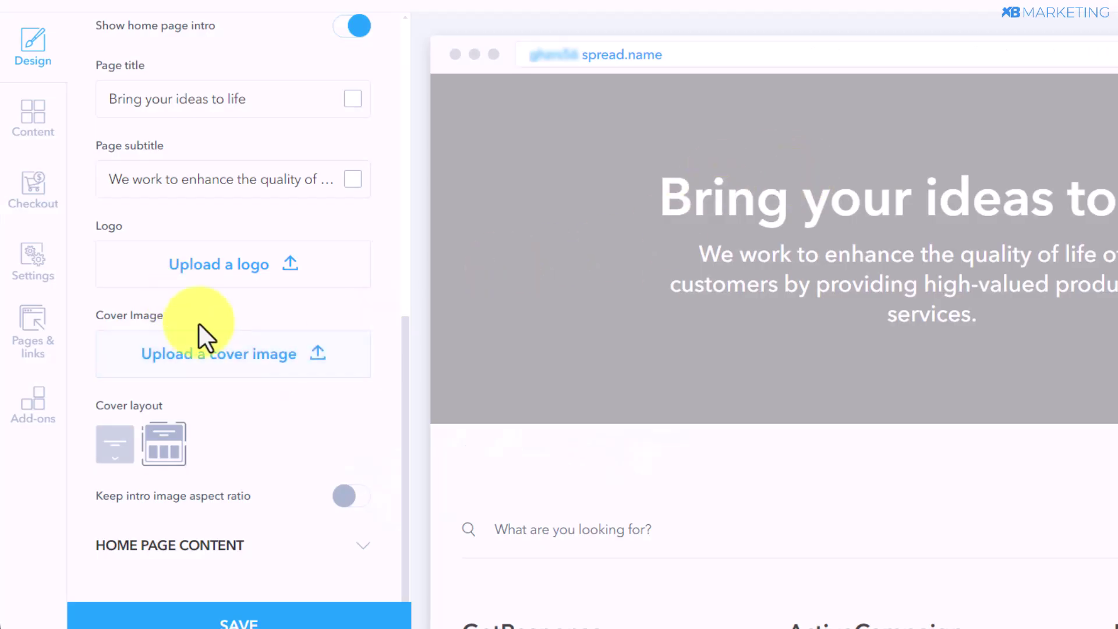
Step: Upload the downloaded tablet-and-laptop charts photo as the home page intro cover
click(256, 363)
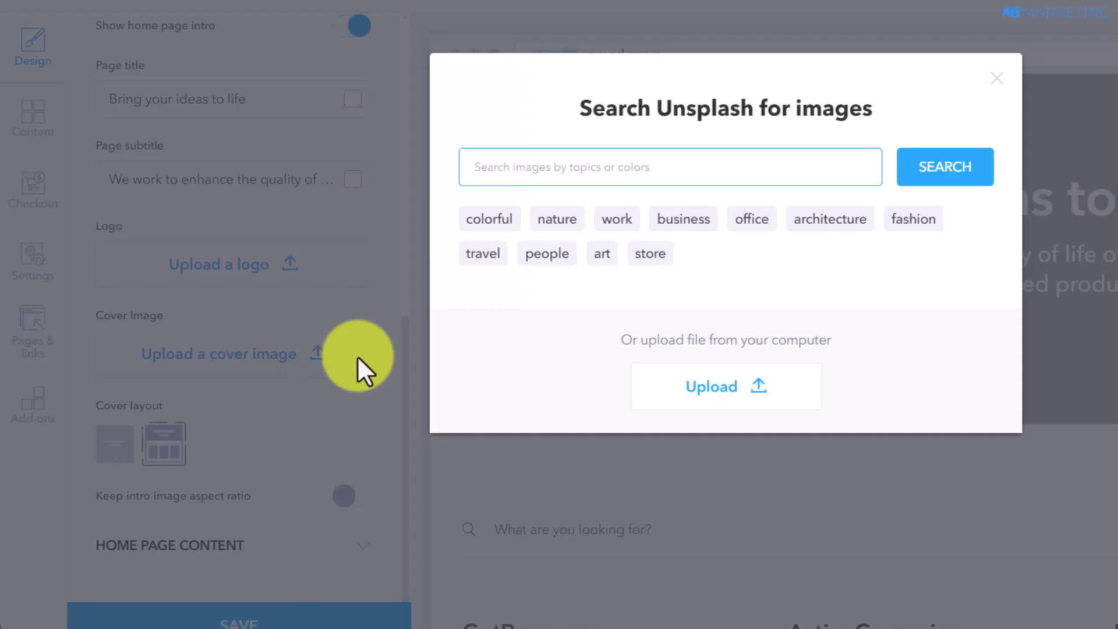
click(708, 389)
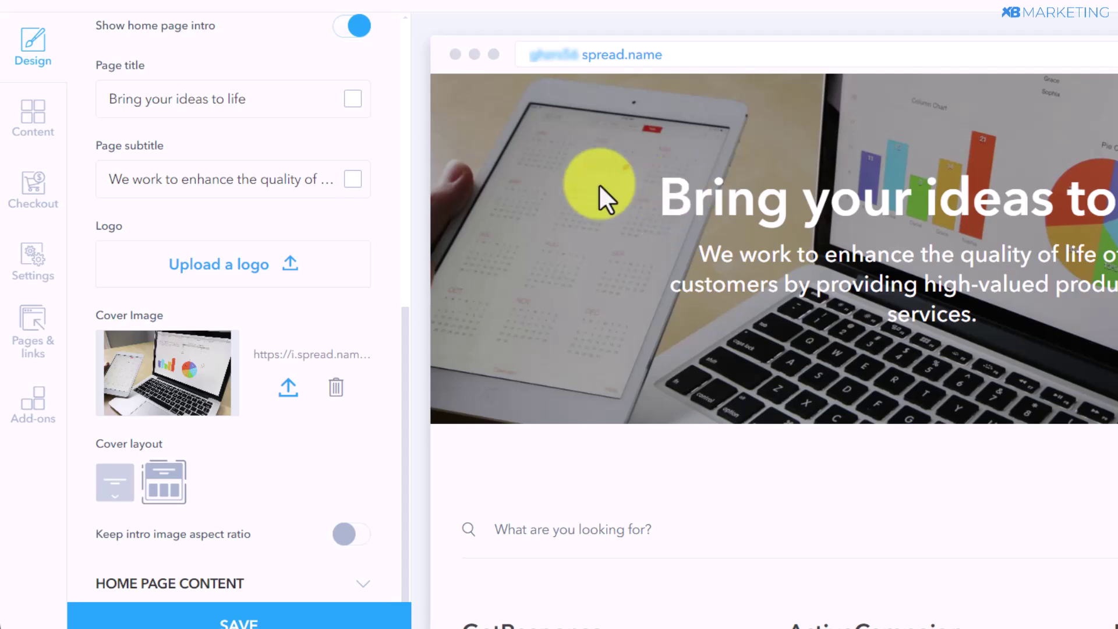
Step: Replace the title with 'Top 10 Email Marketing Softwares To Grow Your Business' and paste the best-tools subtitle
drag(263, 102, 95, 96)
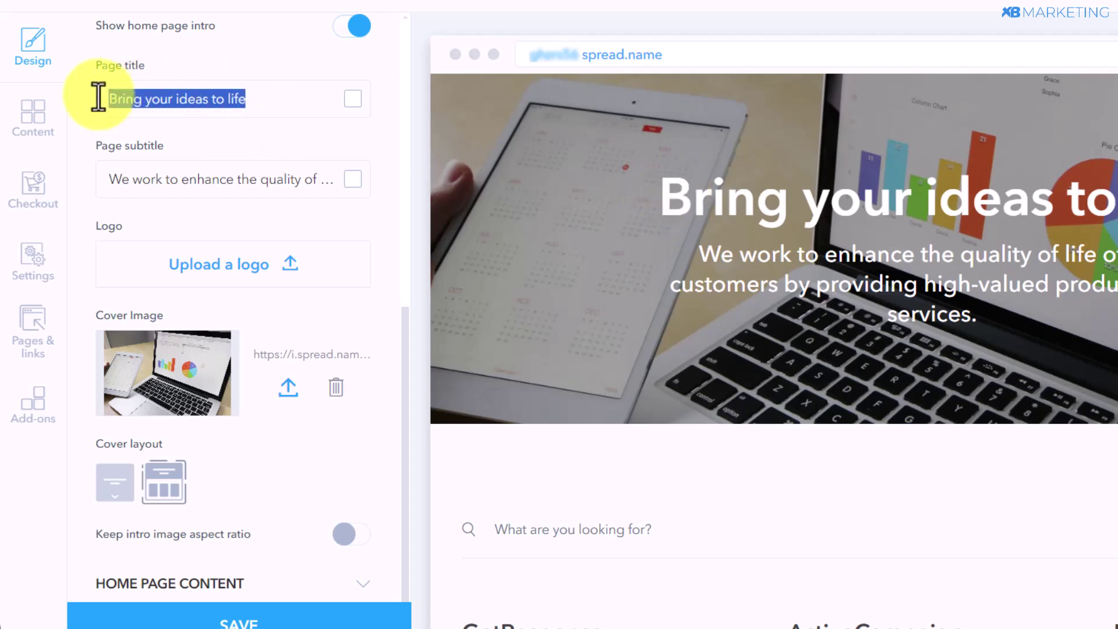
text(Top 10 Email Marketing Softwares To Grow Your Business)
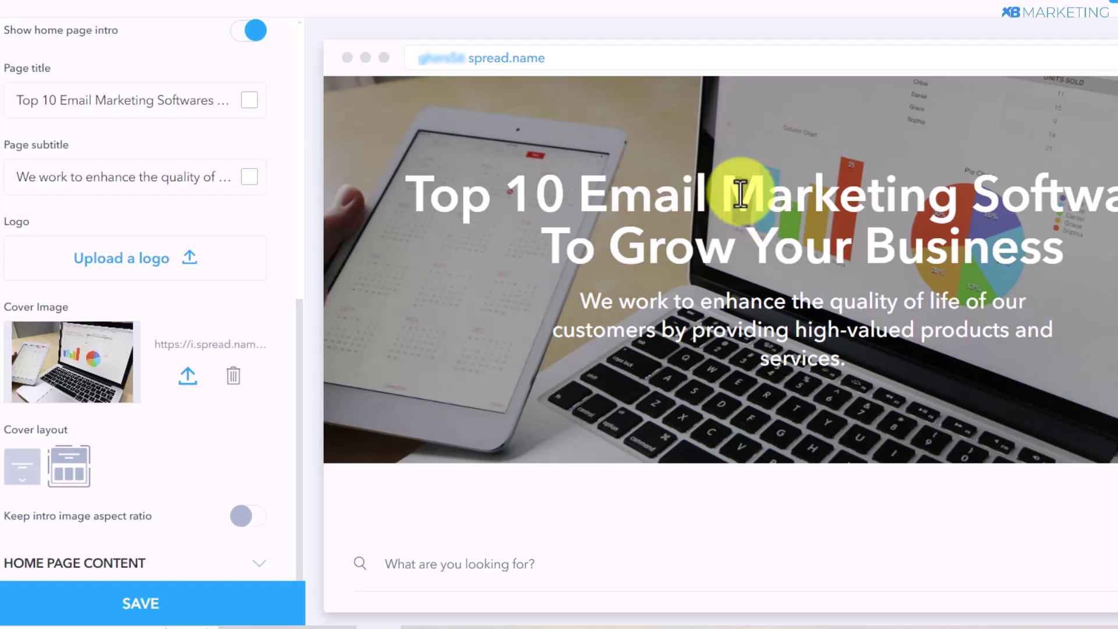
click(73, 182)
key(ctrl+a)
text(These are the best email marketing softwares online that you can use to grow your online business this year!)
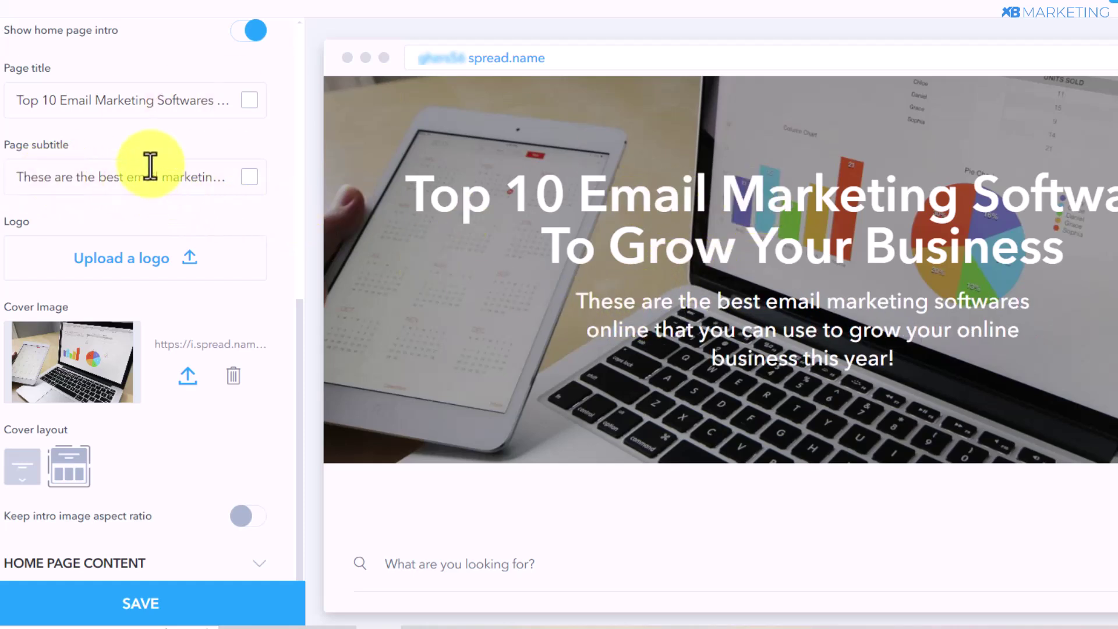
scroll(869, 232, down, 4)
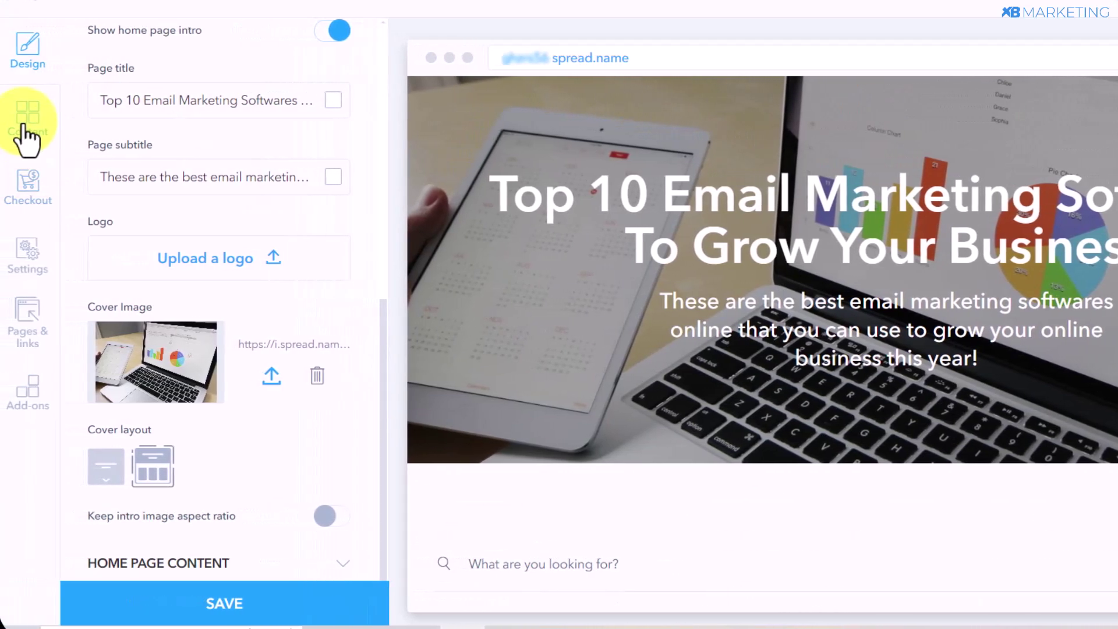
Step: Show each product's MONTHLY STARTING PRICE on the listing cards
click(24, 137)
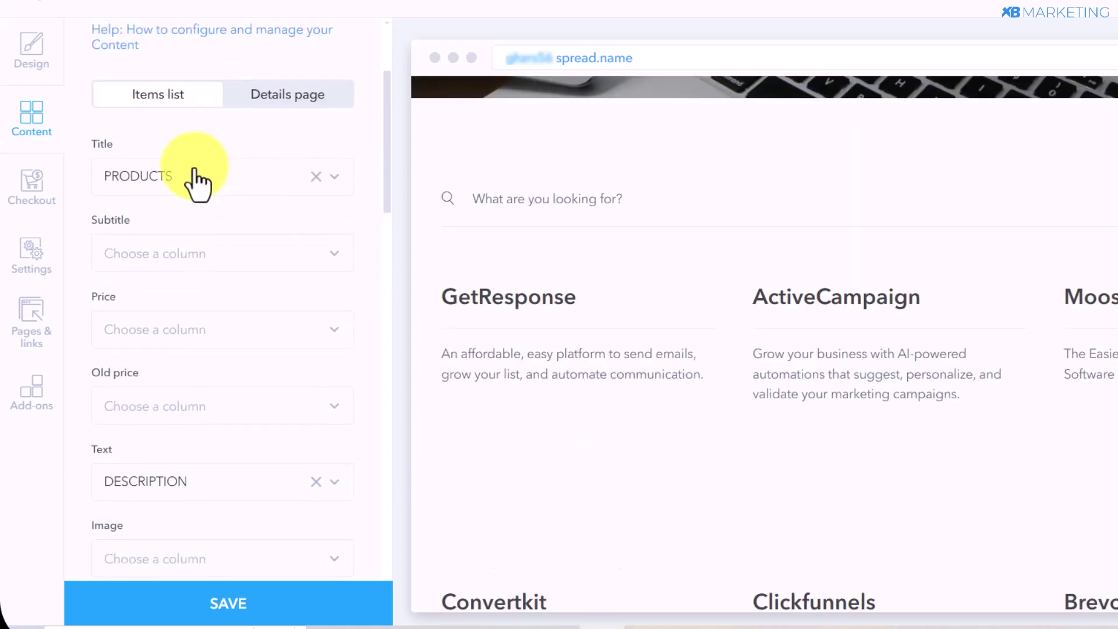
scroll(197, 184, down, 6)
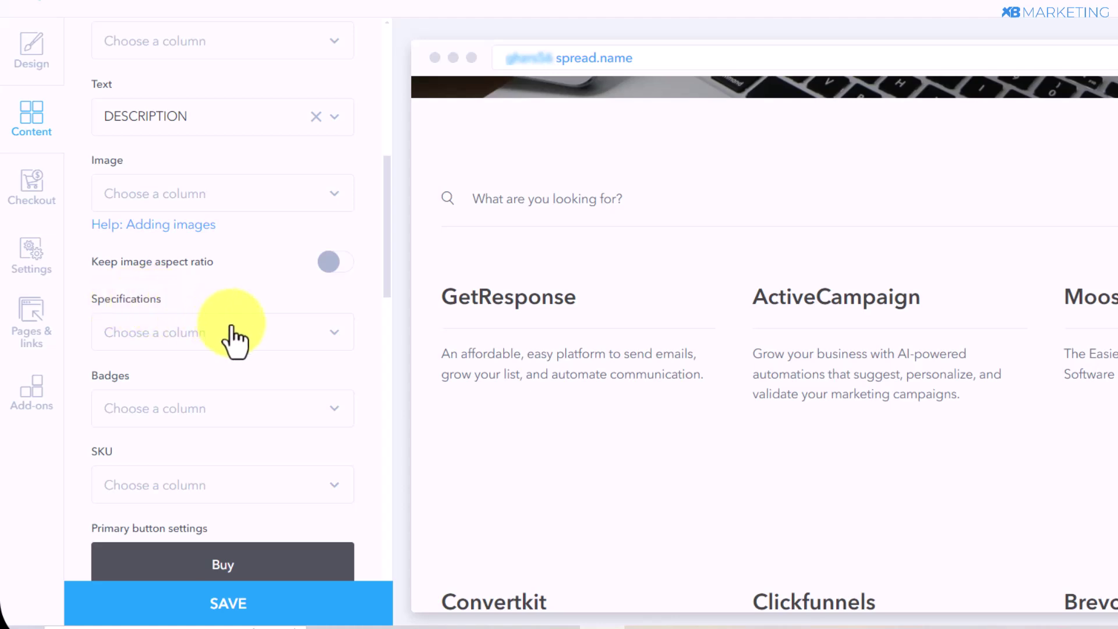
click(207, 341)
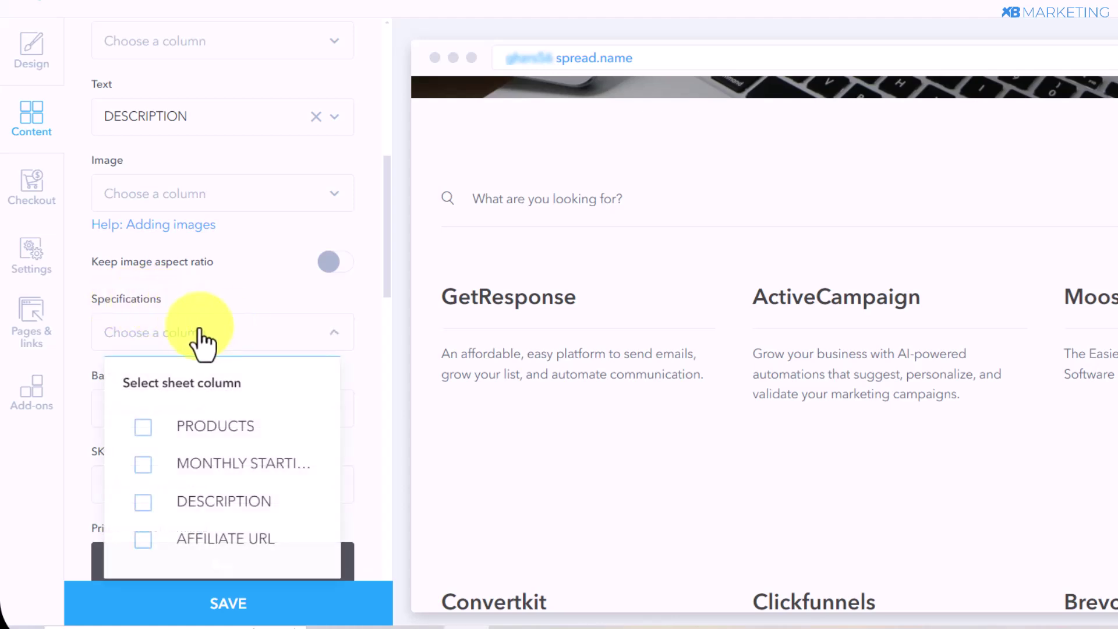
click(145, 466)
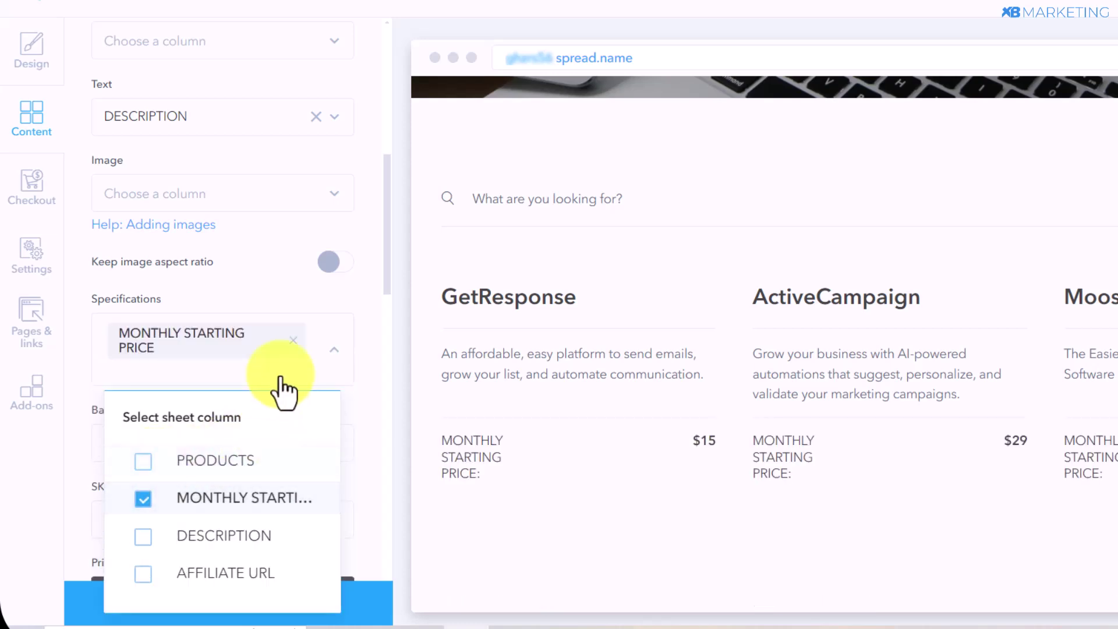
click(358, 302)
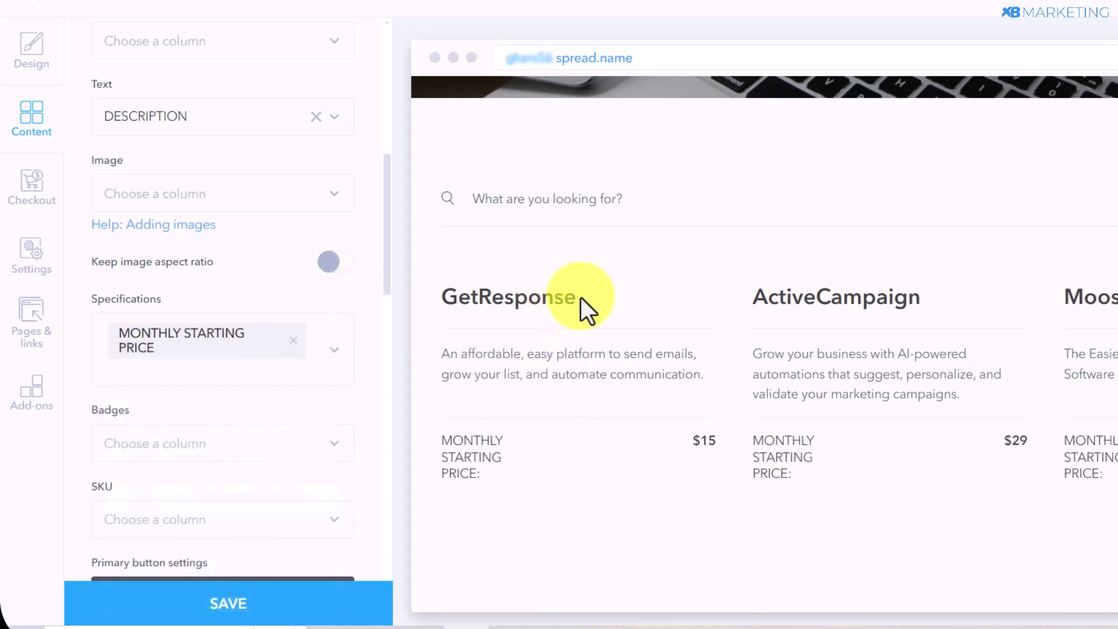
Step: Check the GetResponse card in the preview and open the primary Buy button settings
drag(582, 299, 431, 304)
drag(447, 352, 662, 392)
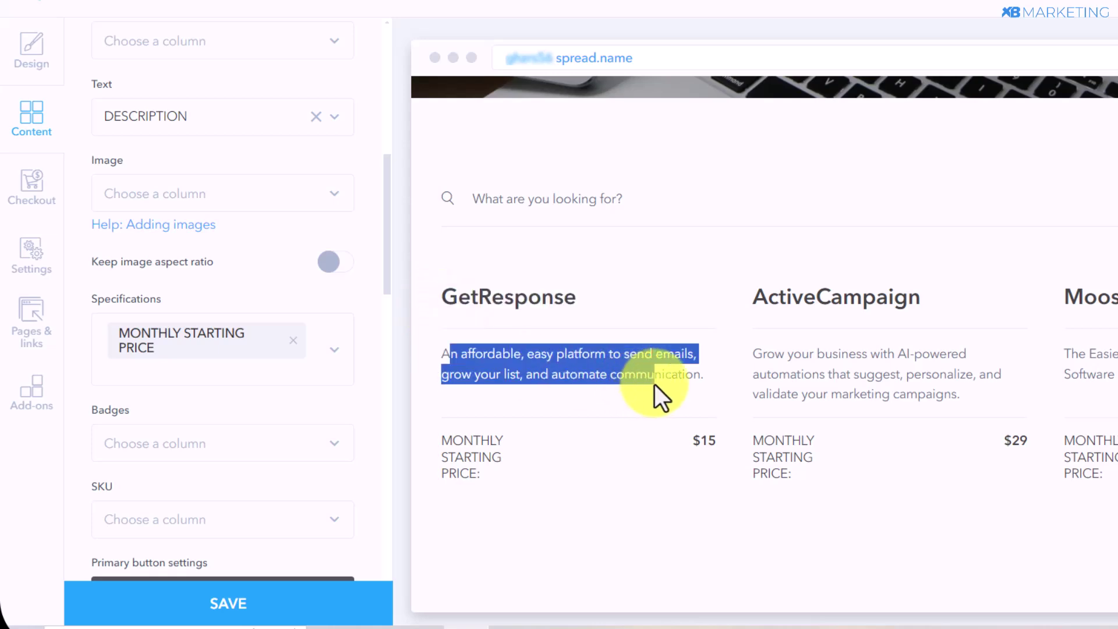
click(618, 446)
scroll(576, 457, down, 2)
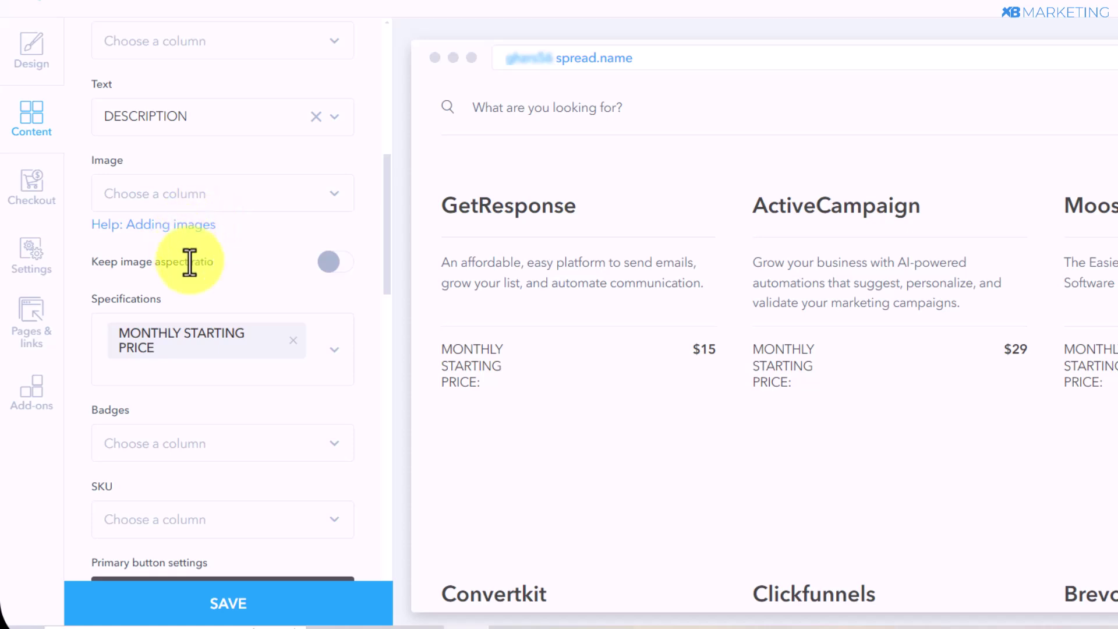
scroll(186, 257, down, 5)
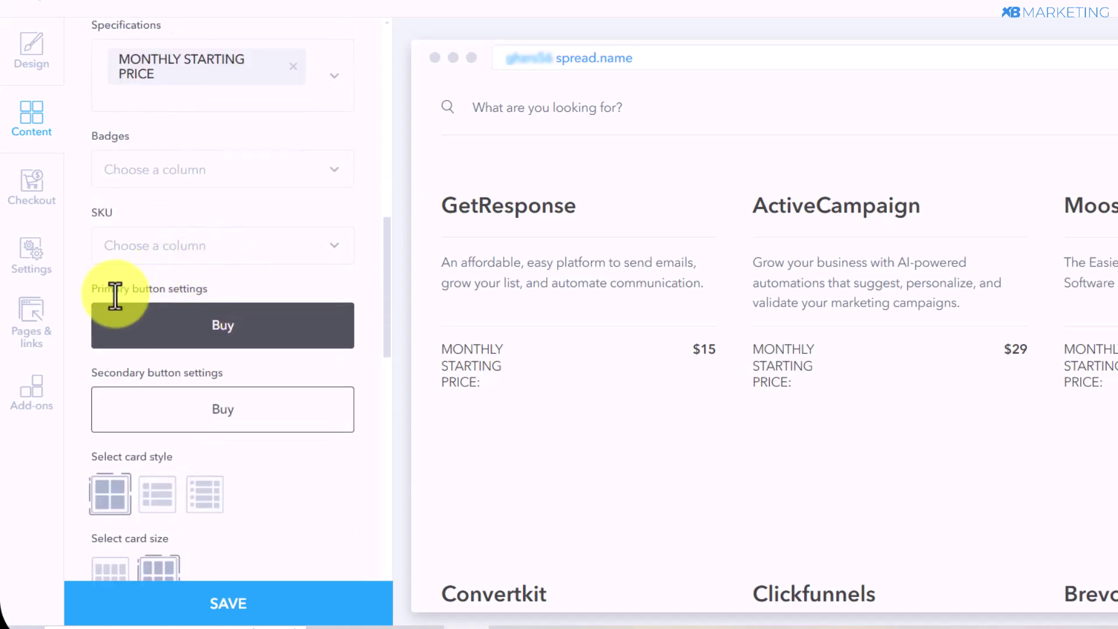
click(211, 332)
Step: Label the primary button 'Buy Now' and link it to the AFFILIATE URL column
click(153, 469)
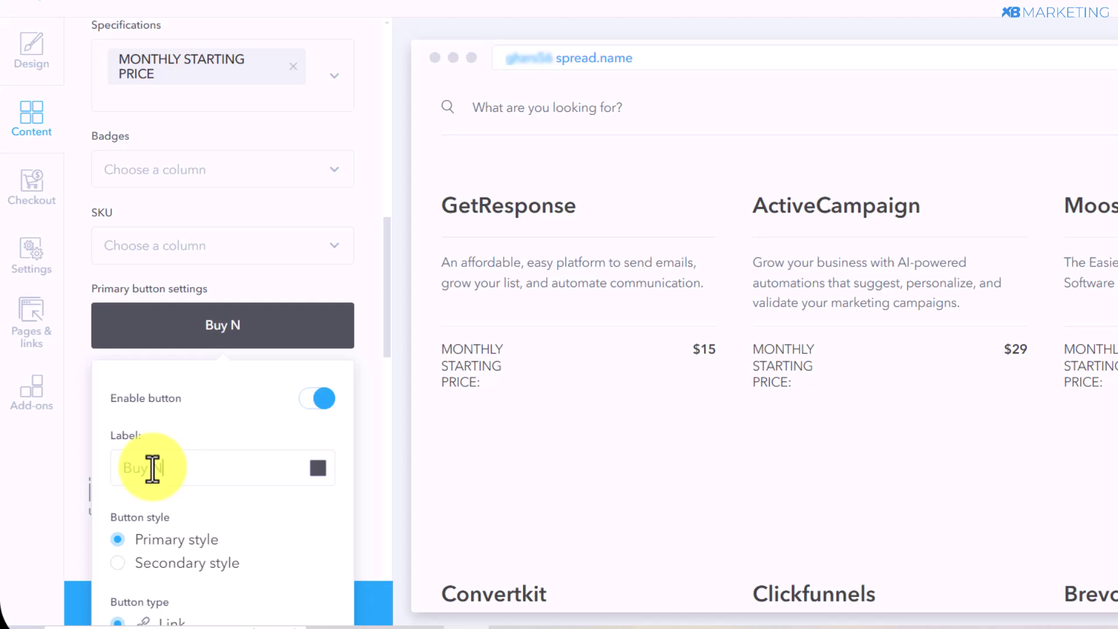
scroll(177, 547, down, 3)
scroll(166, 393, down, 2)
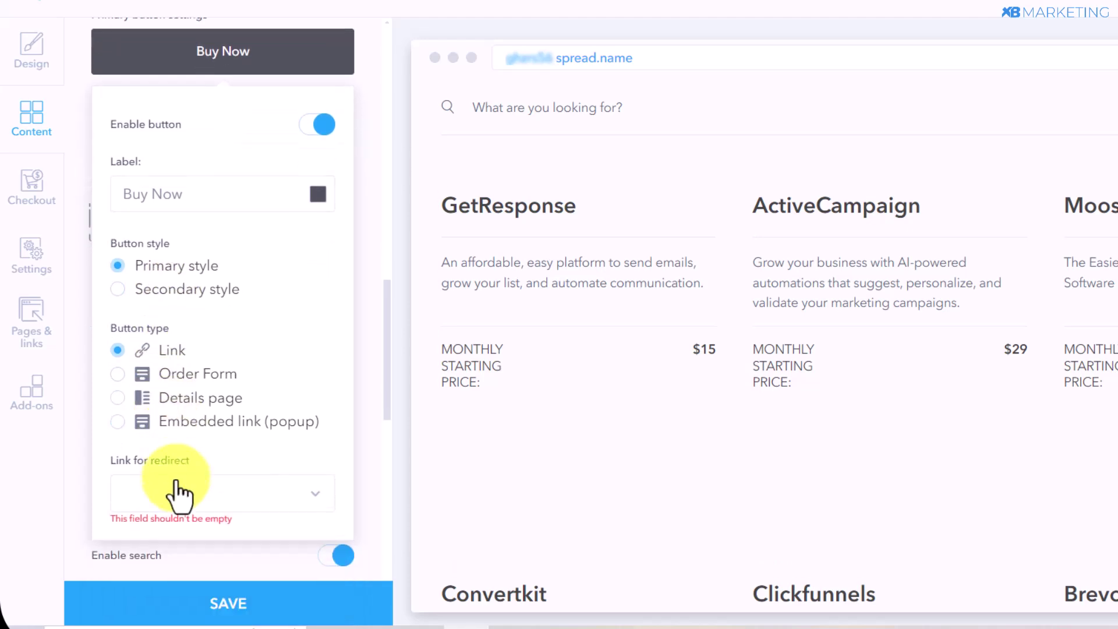
drag(111, 461, 175, 461)
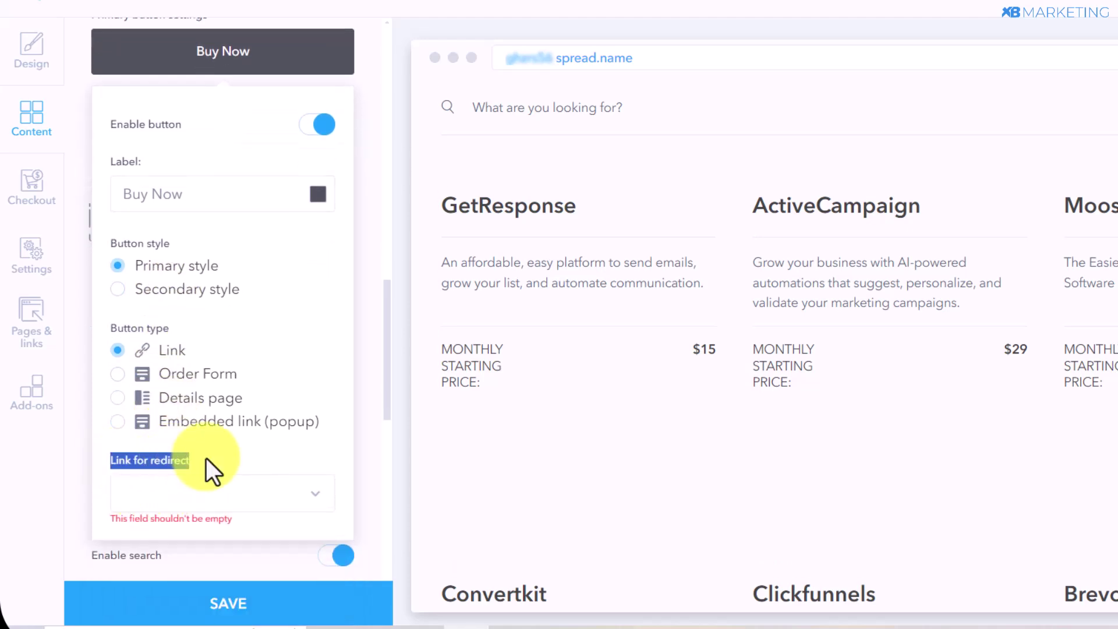
click(270, 496)
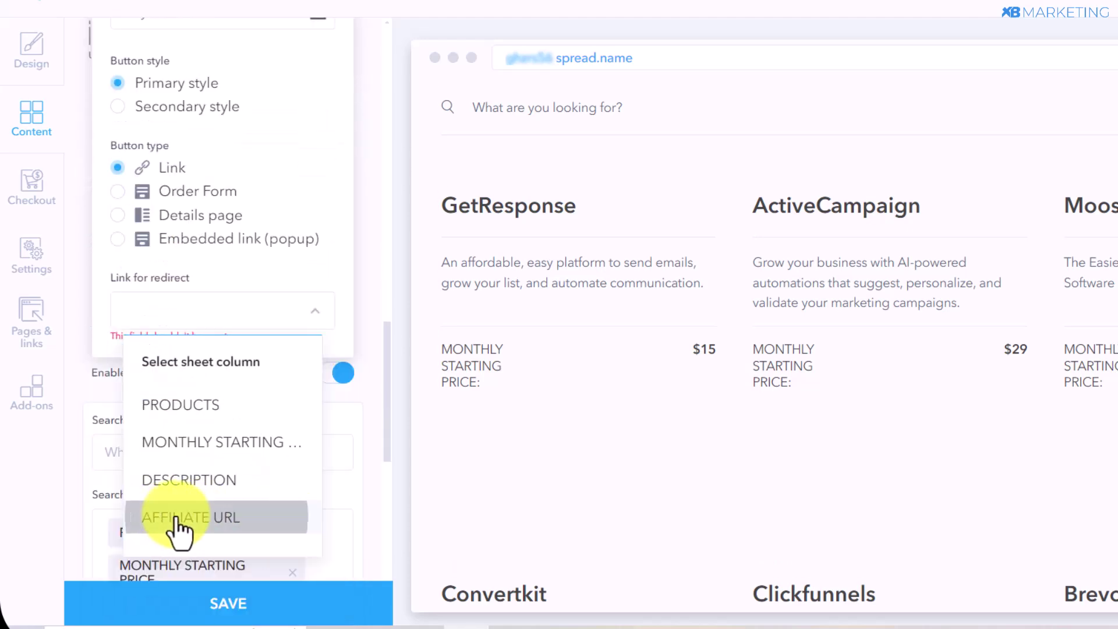
click(177, 517)
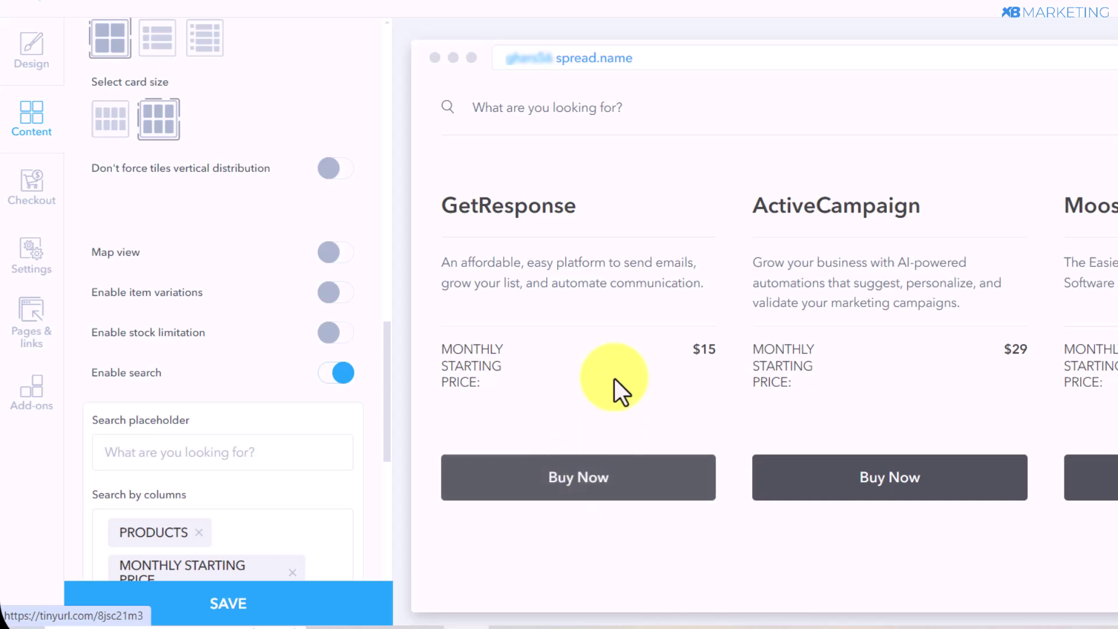
Step: Enable filters and add MONTHLY STARTING PRICE as the filter column
scroll(592, 431, down, 5)
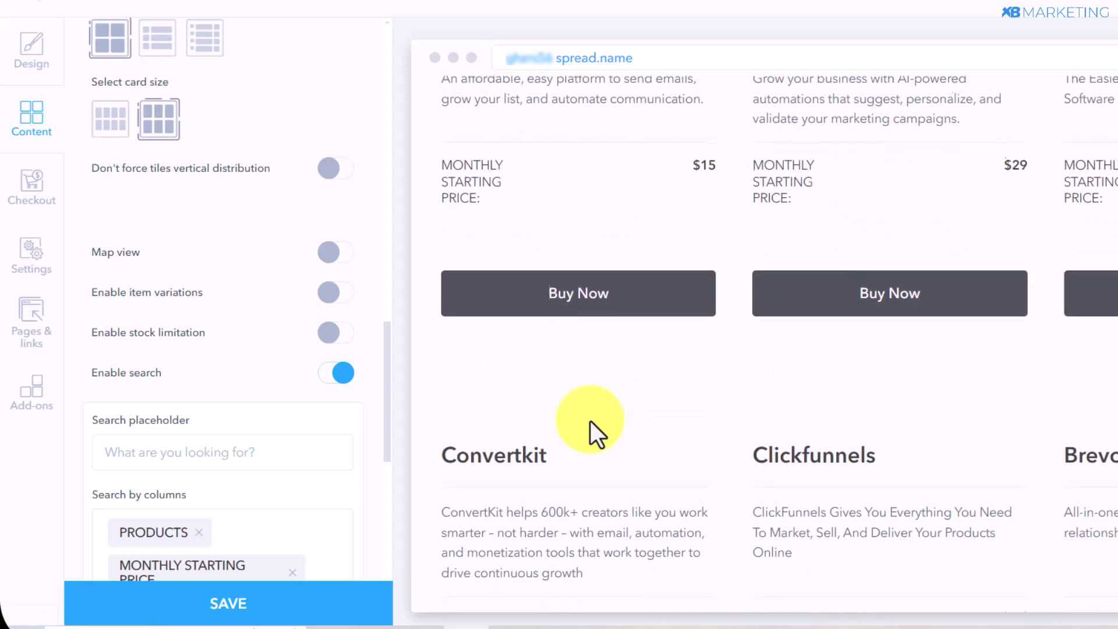
scroll(590, 421, down, 5)
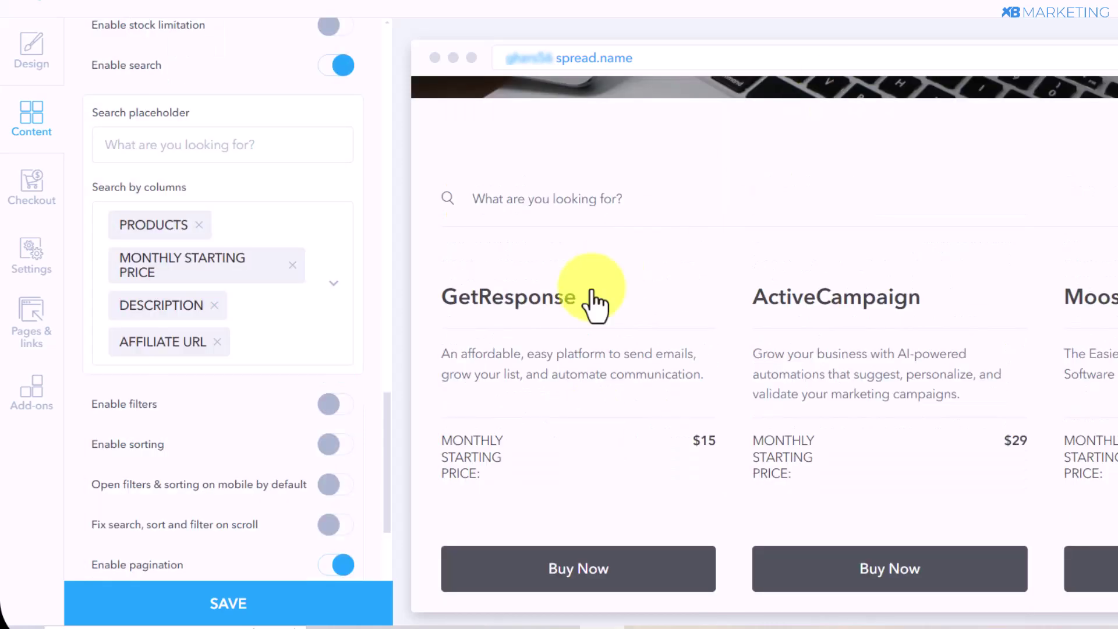
scroll(591, 291, up, 2)
scroll(293, 313, down, 2)
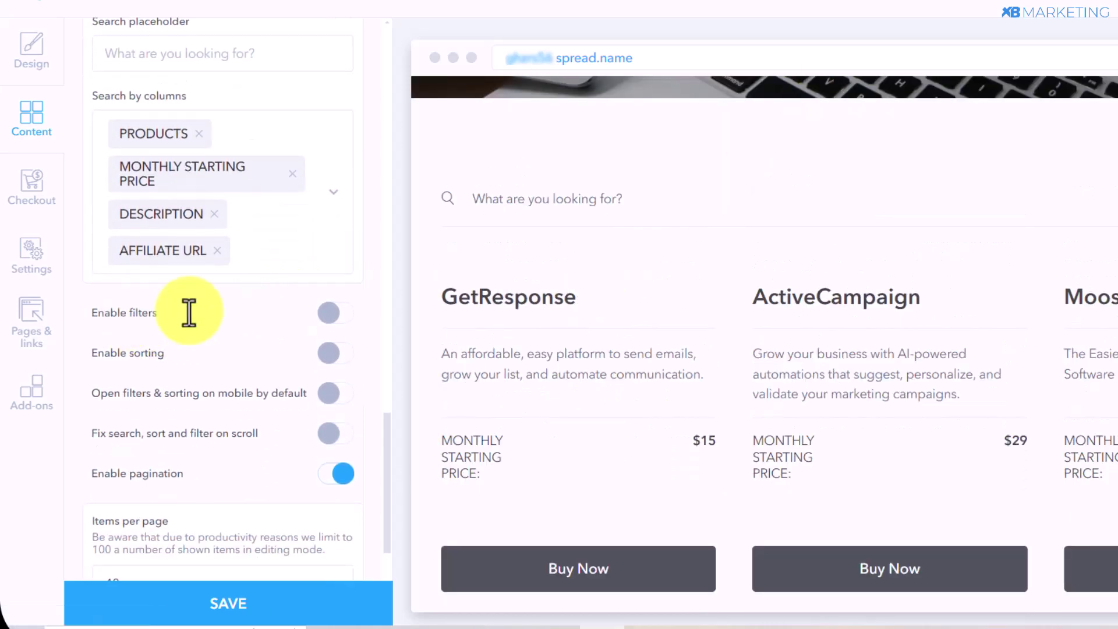
click(337, 309)
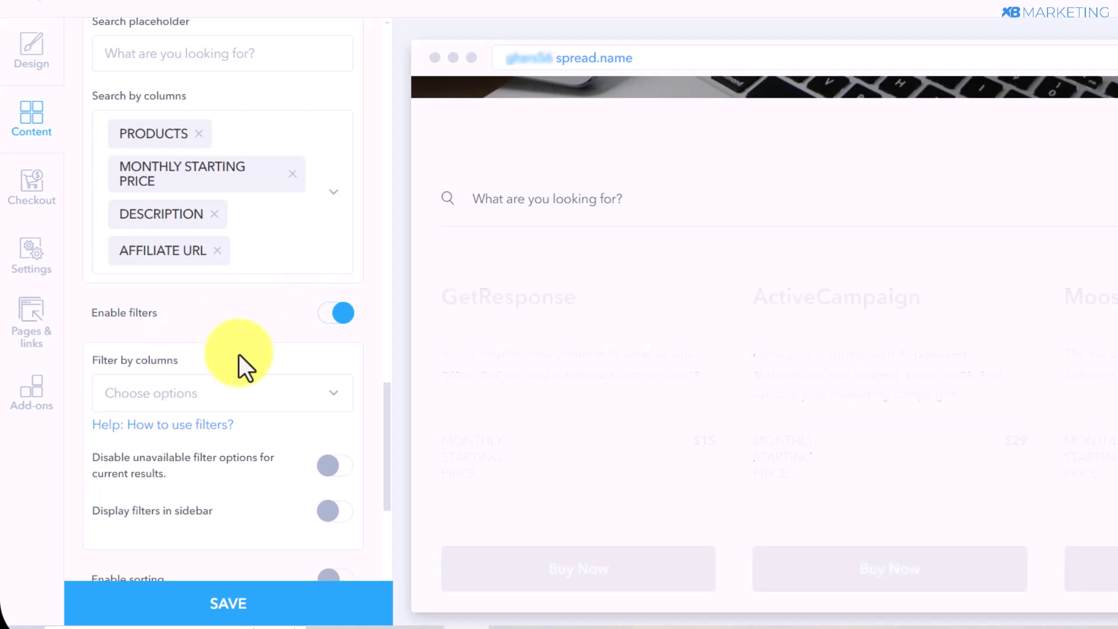
click(239, 396)
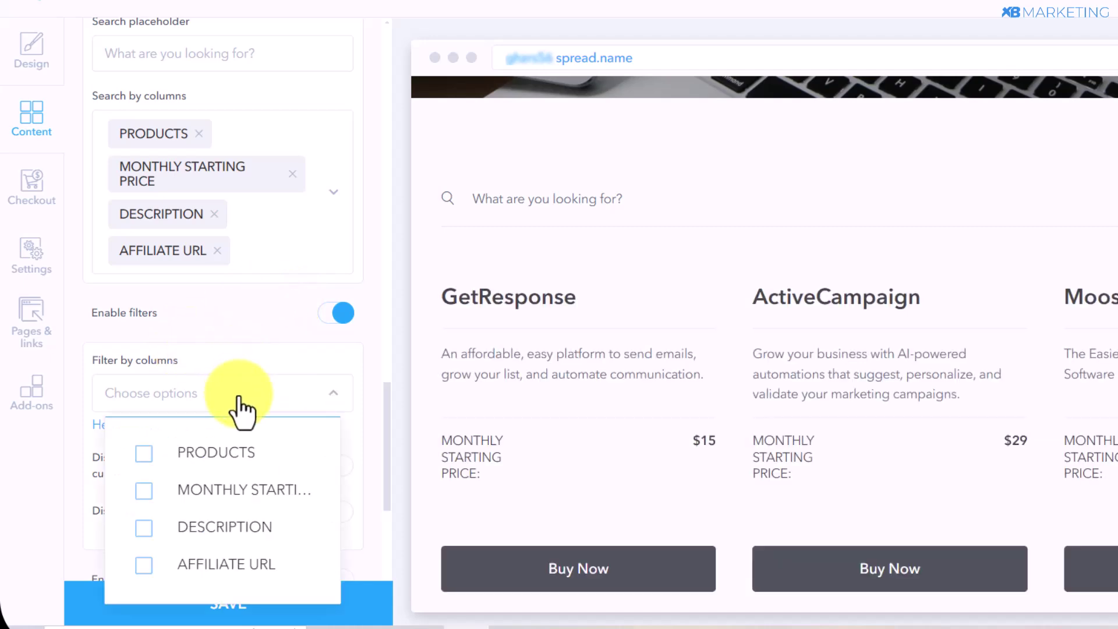
click(147, 496)
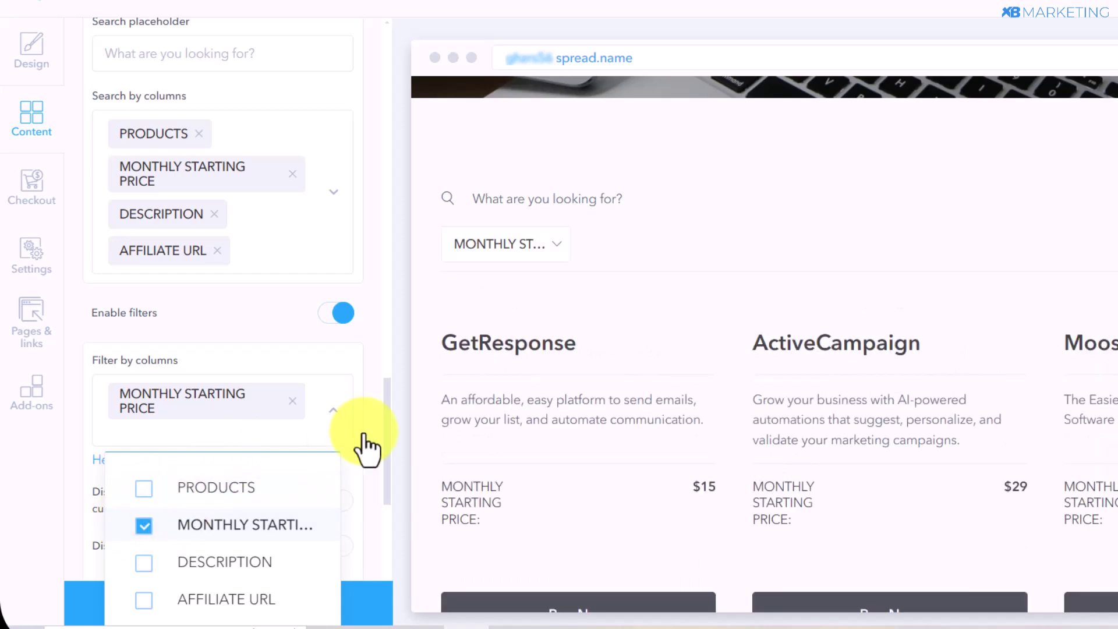
Step: Try the price filter dropdown in the site preview
click(537, 244)
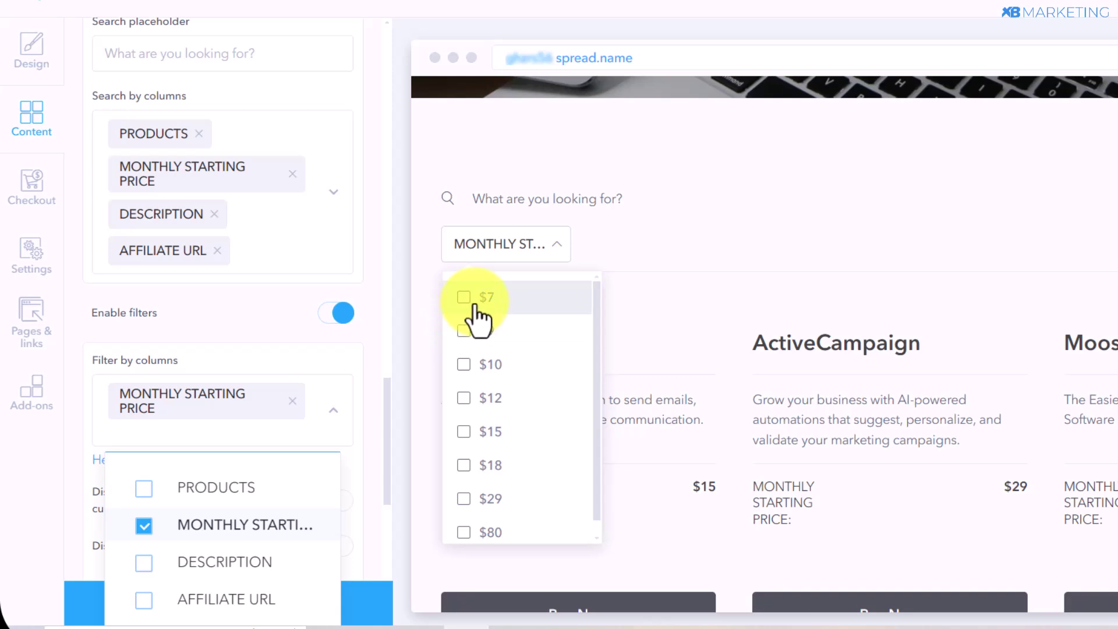
scroll(483, 559, down, 1)
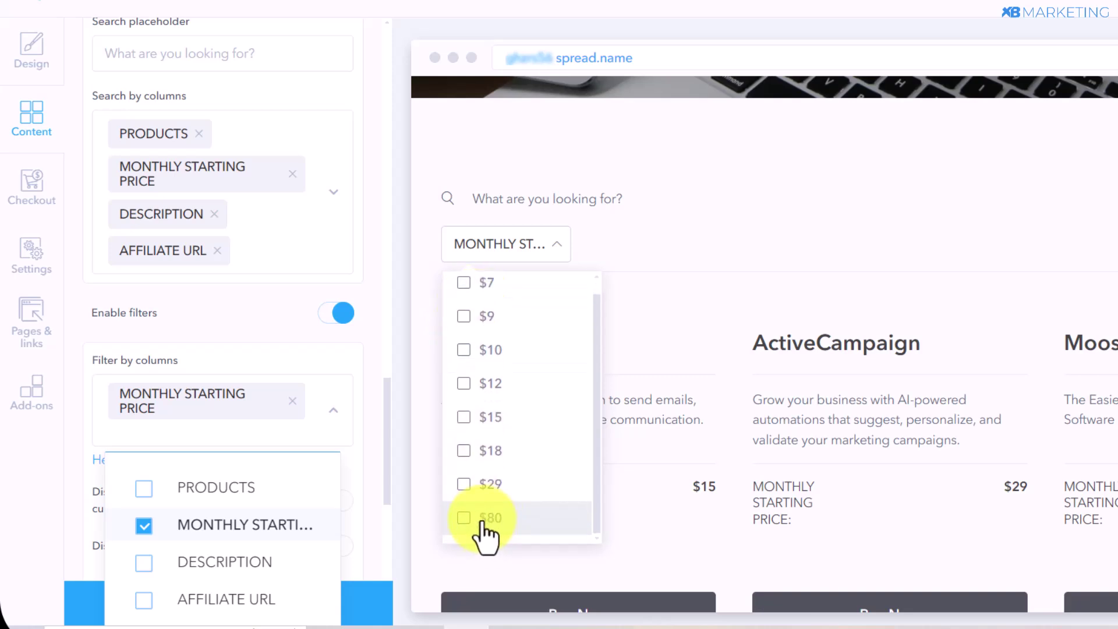
click(712, 230)
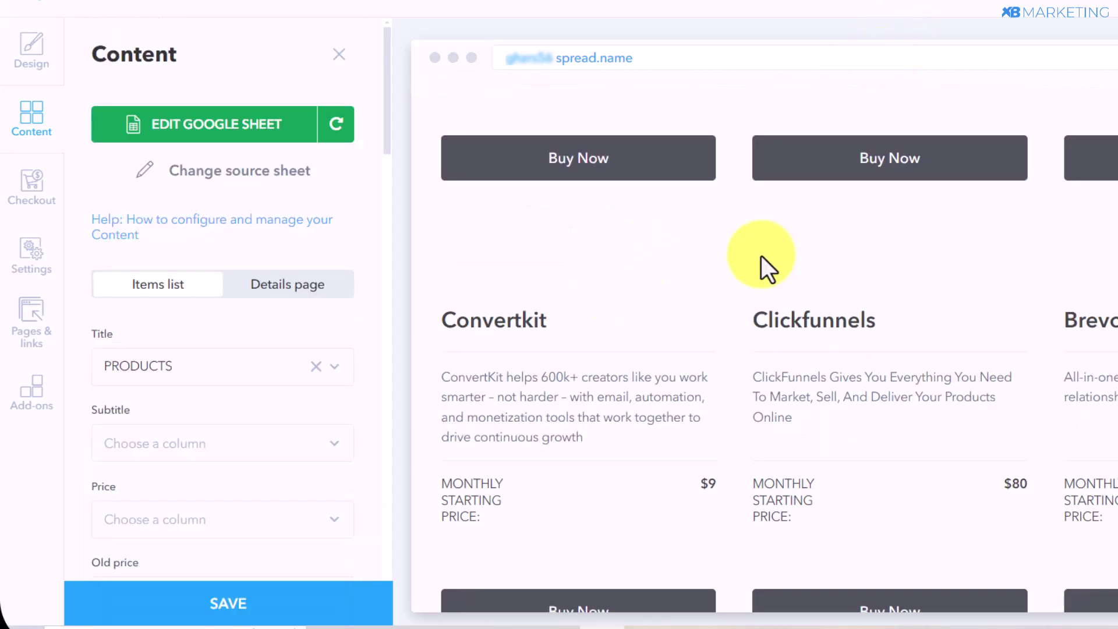
scroll(761, 265, up, 6)
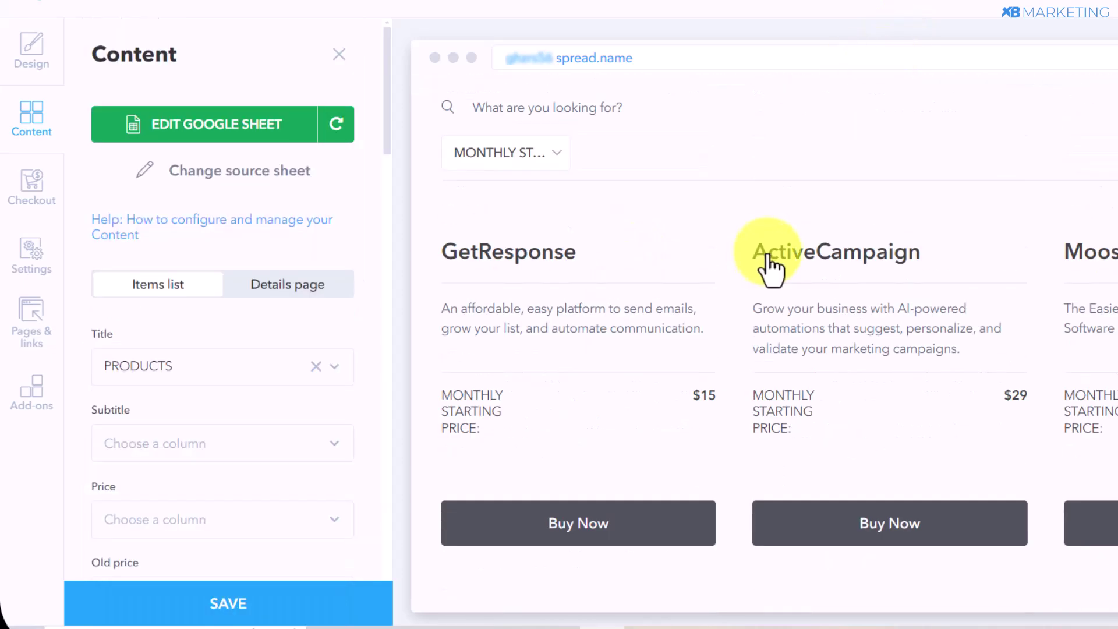
scroll(771, 269, up, 5)
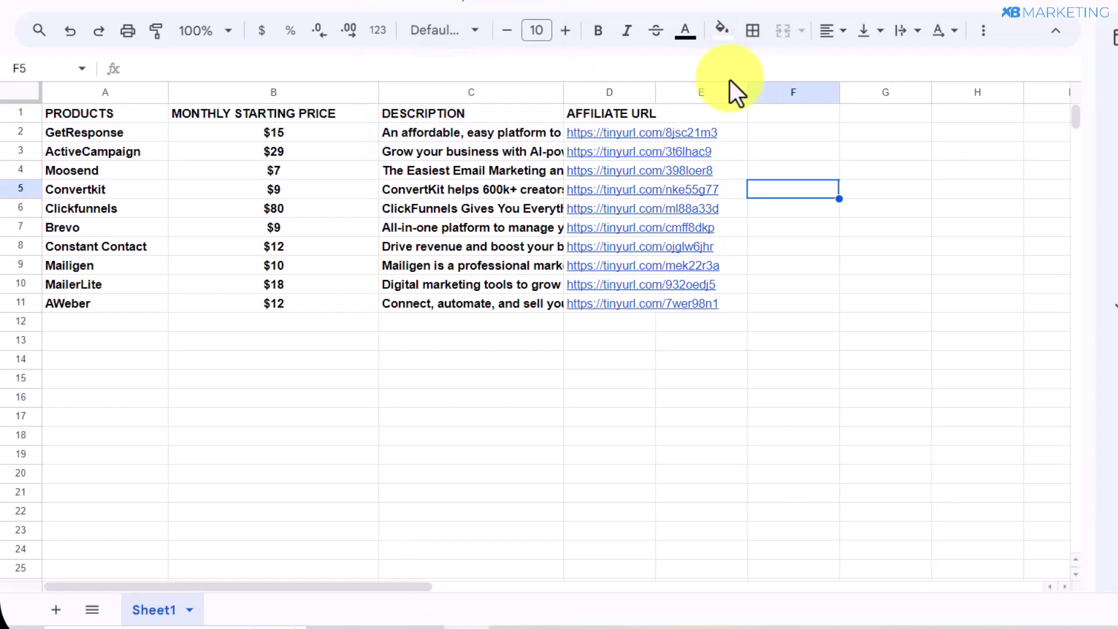
Step: Enter the heading 'Images' in cell F1 and select F2 for GetResponse's image
click(781, 117)
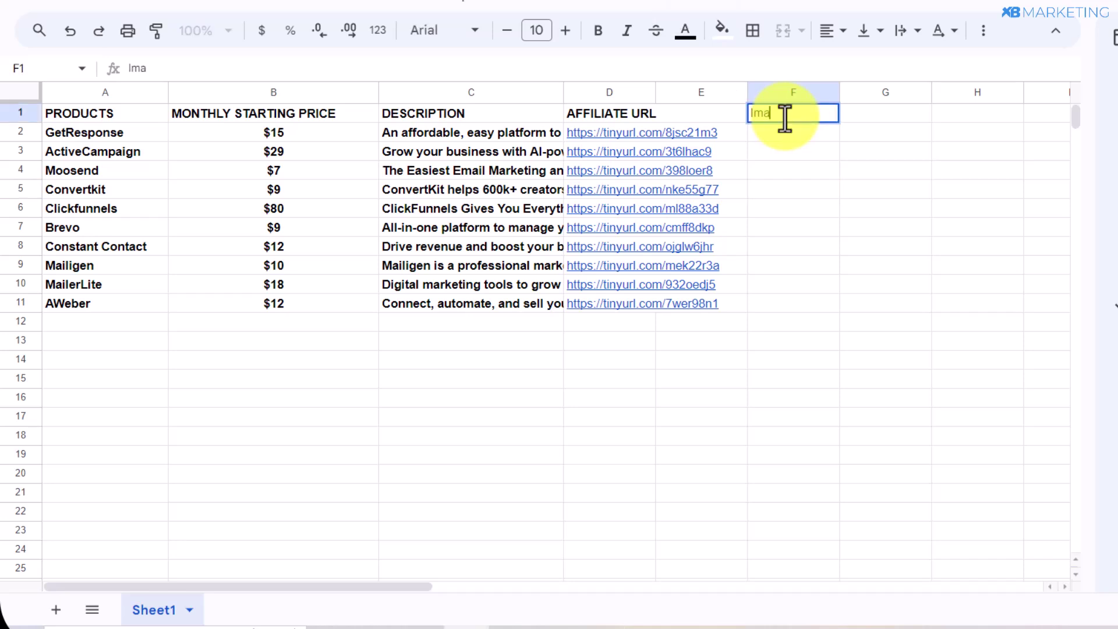
text(Images)
click(135, 133)
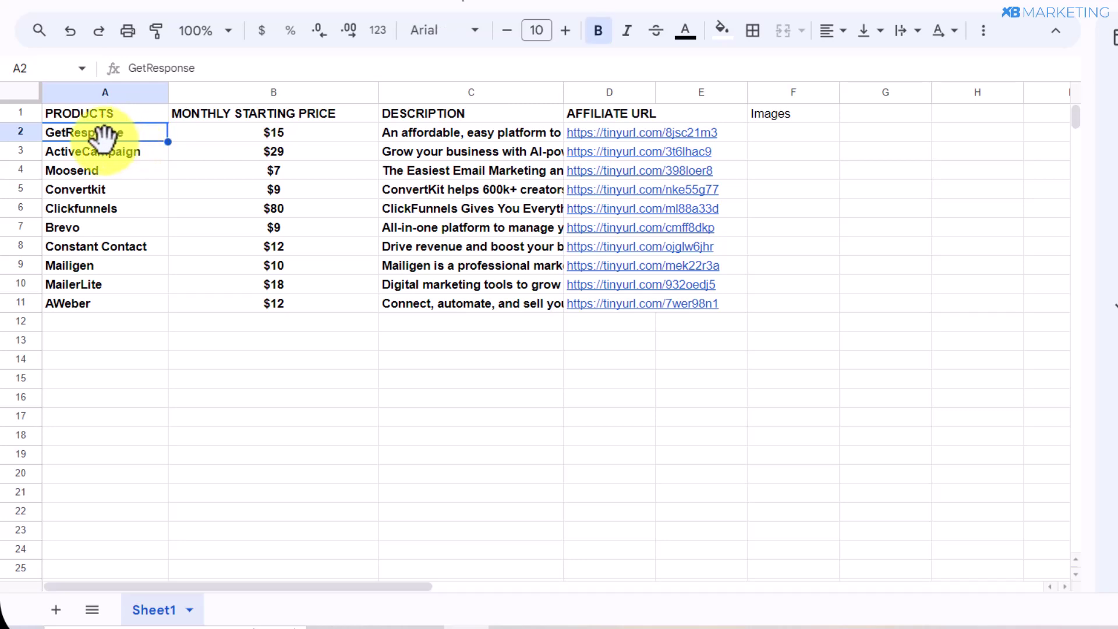
drag(100, 148, 105, 265)
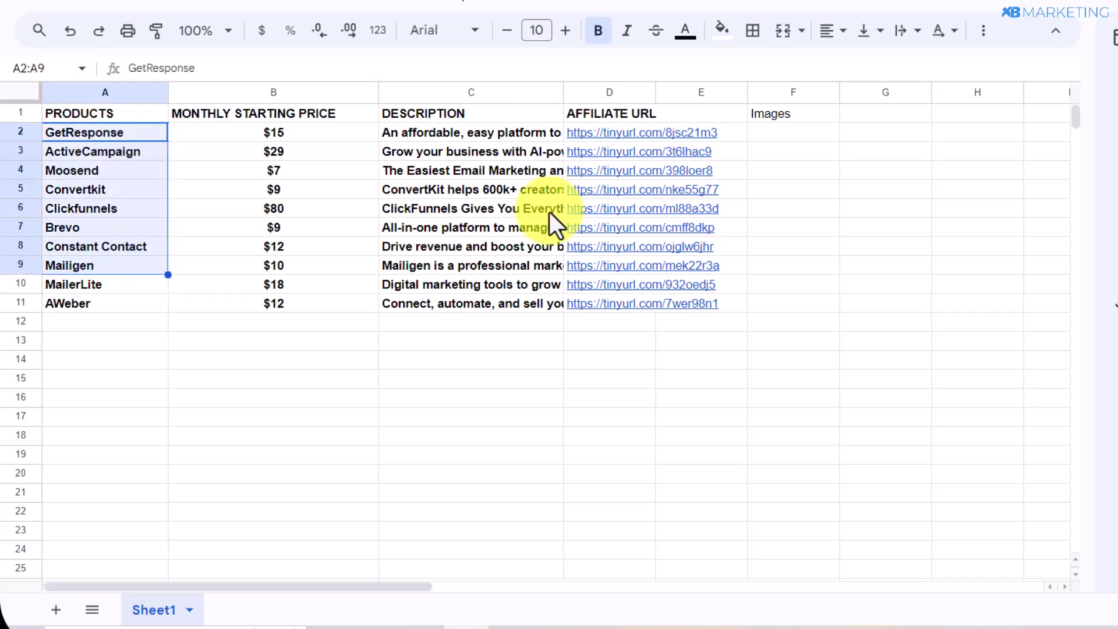
click(763, 130)
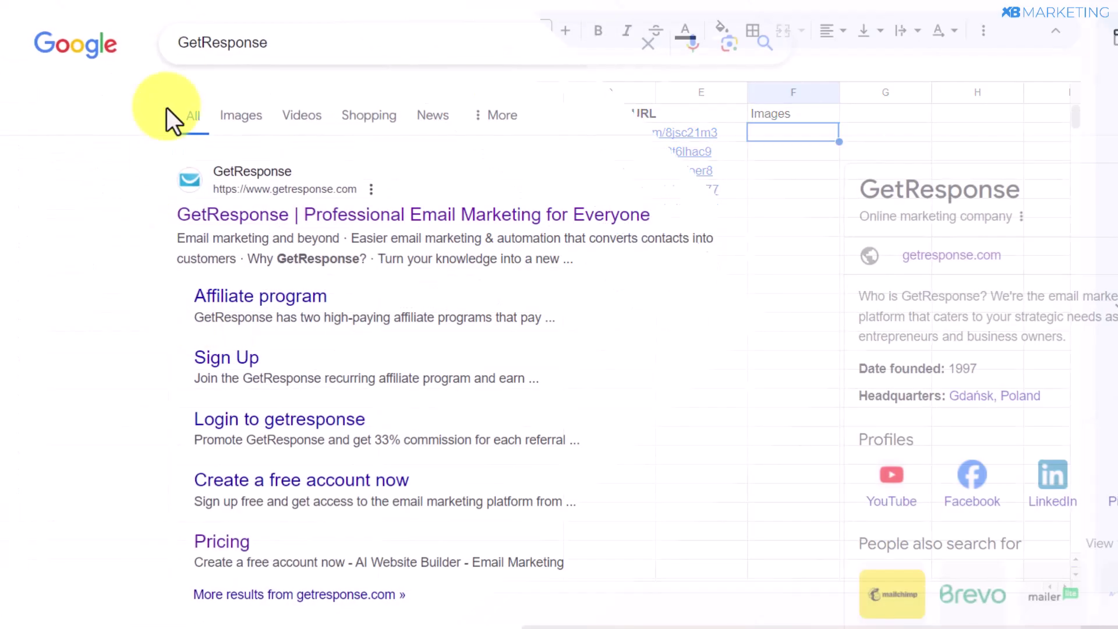
Step: Copy the image address of the fifth GetResponse logo in Google Images results
drag(256, 35, 95, 33)
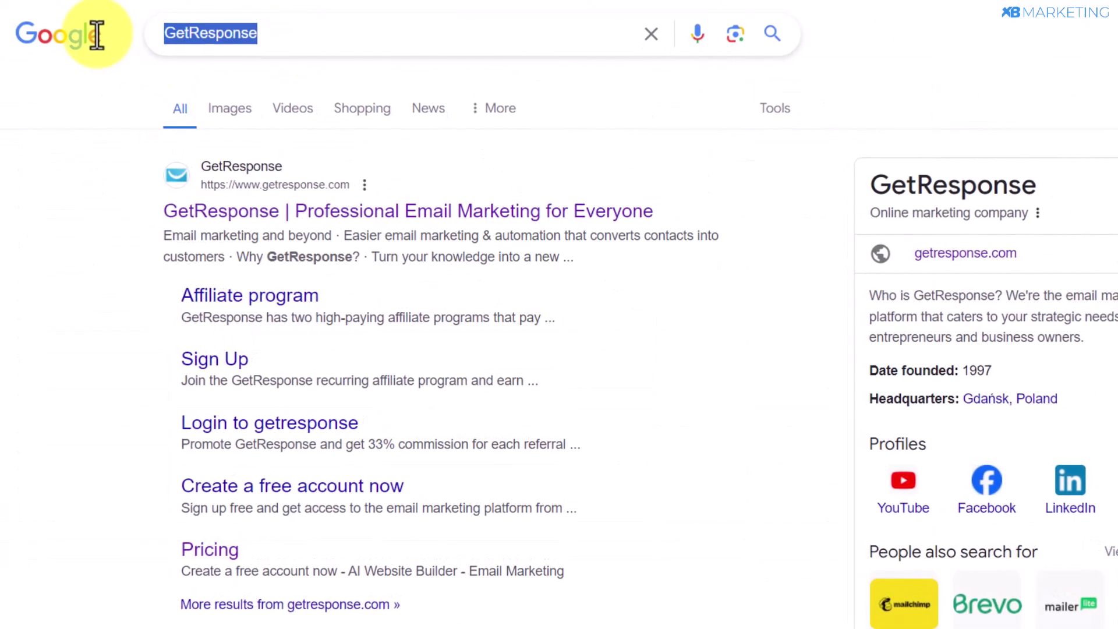
click(214, 32)
click(75, 124)
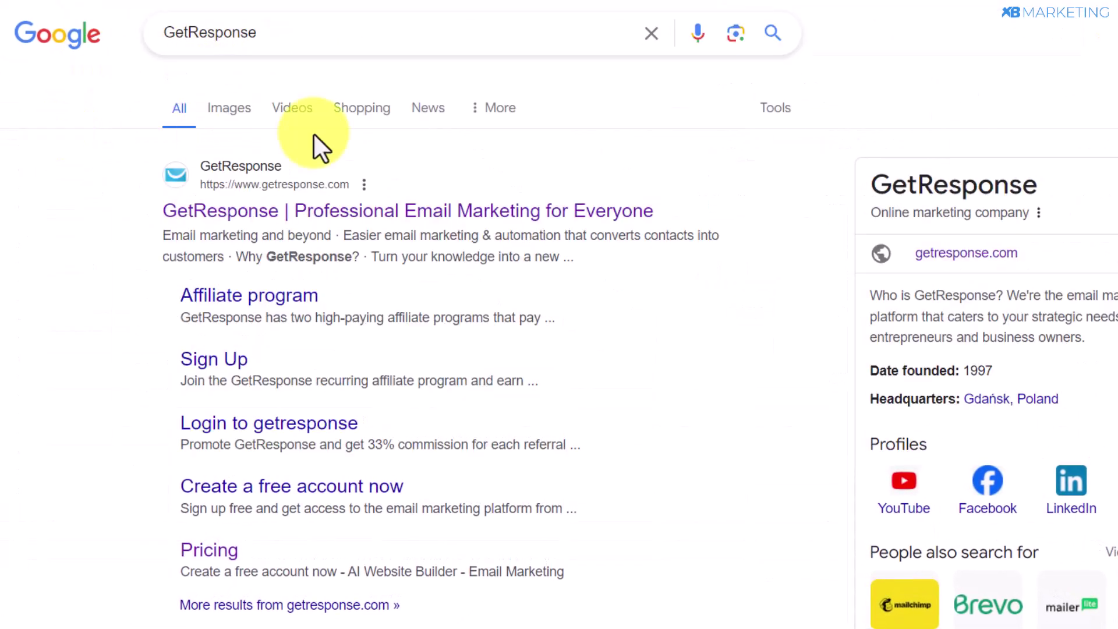
click(227, 109)
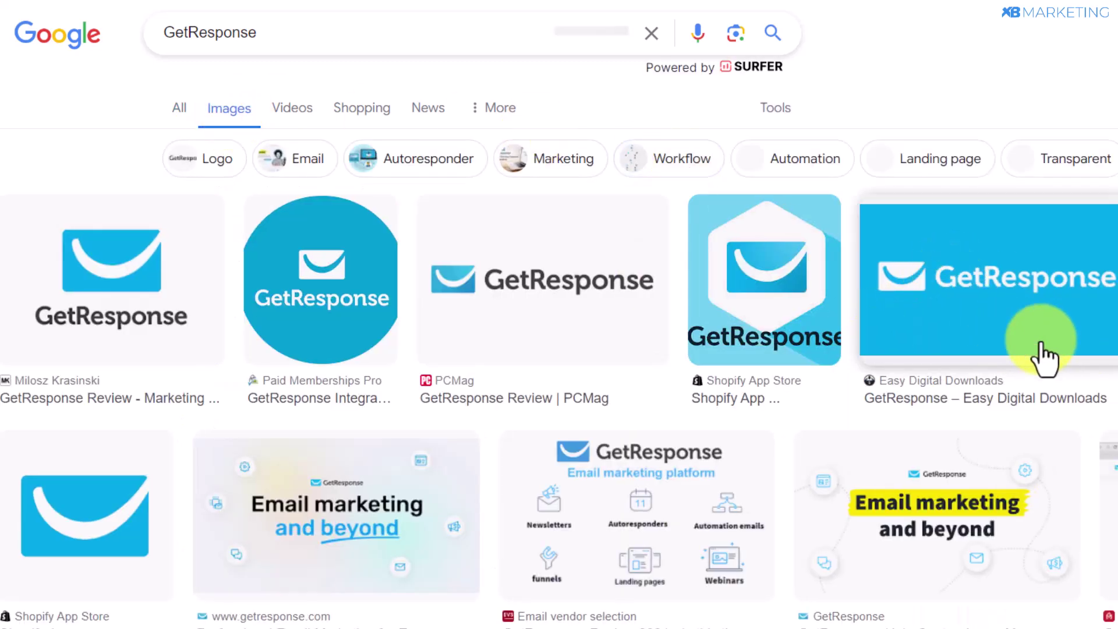
click(997, 305)
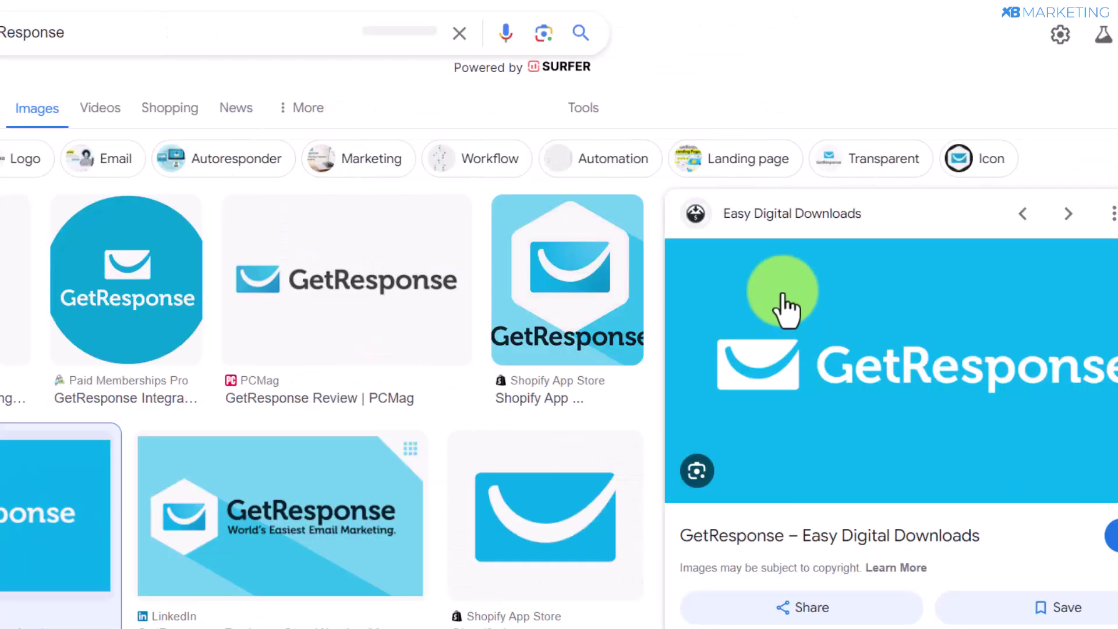
right_click(781, 307)
scroll(839, 419, down, 2)
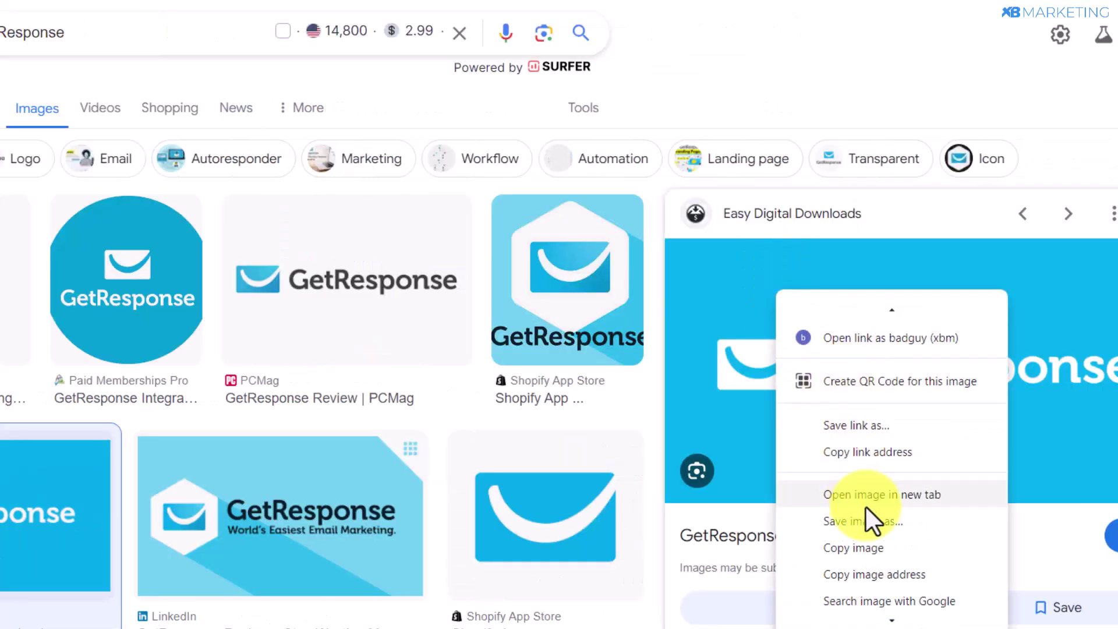
click(924, 573)
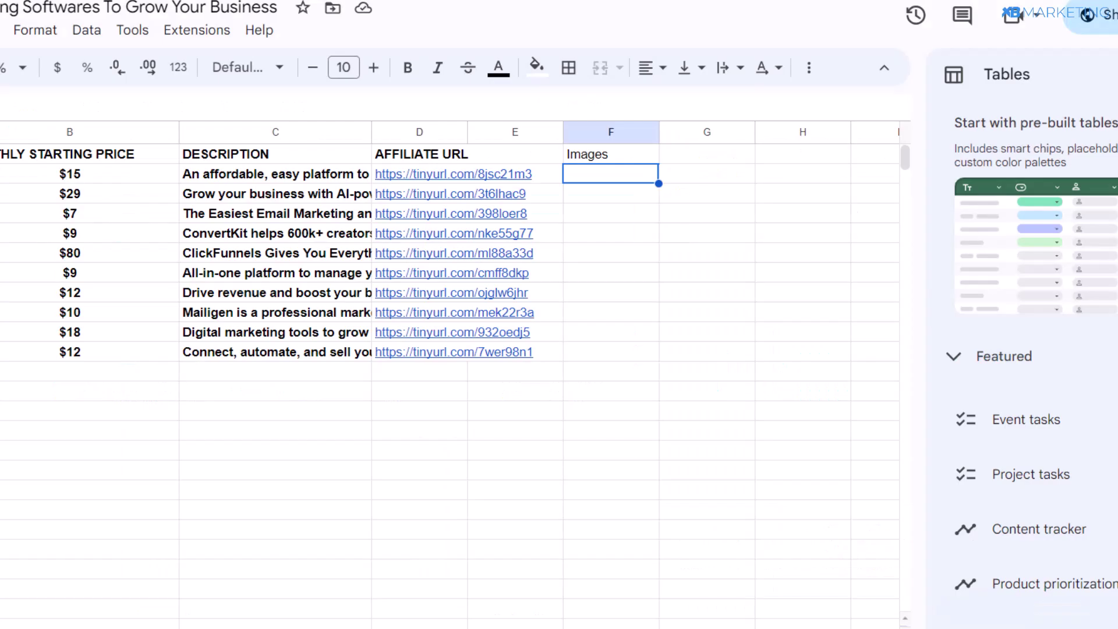
Step: Paste the GetResponse logo URL into F2 and move on to the ActiveCampaign row
double_click(589, 173)
key(ctrl+v)
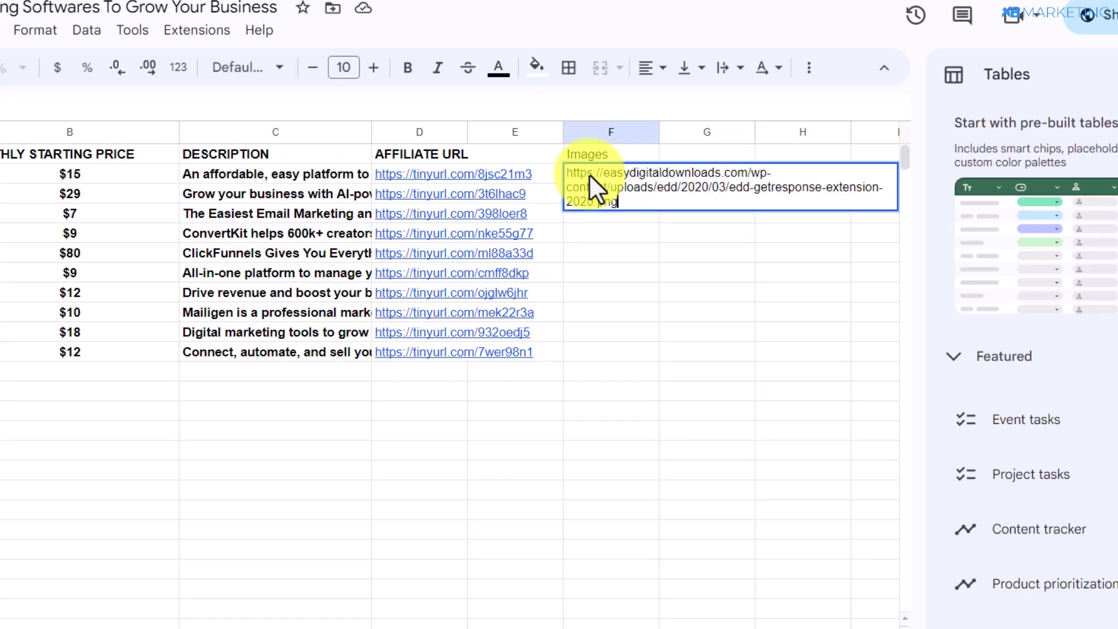
click(599, 220)
click(590, 190)
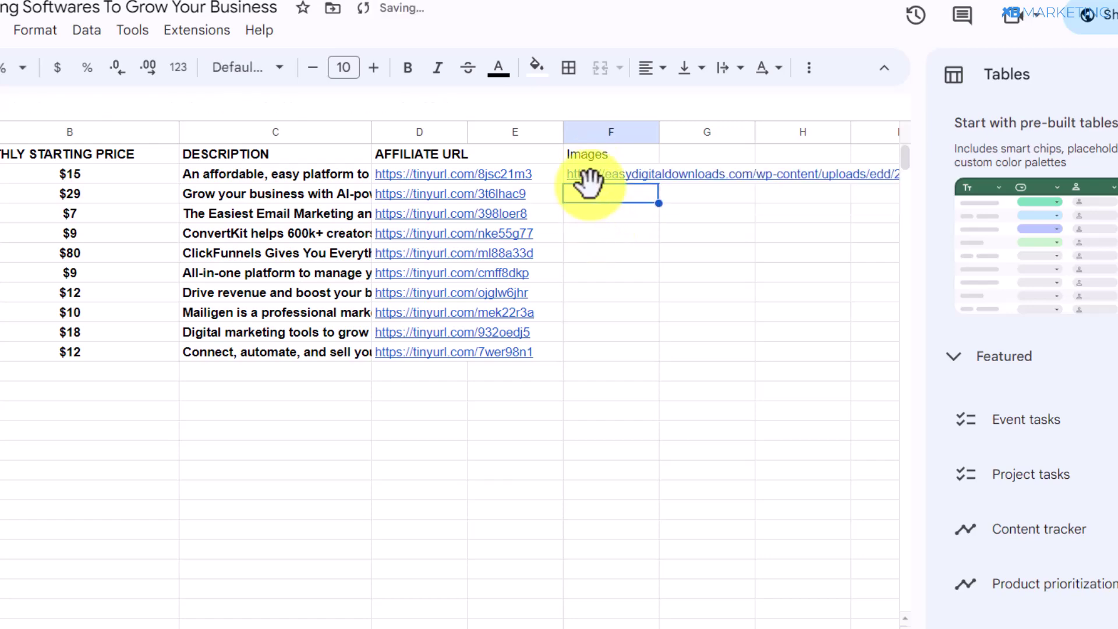
click(86, 196)
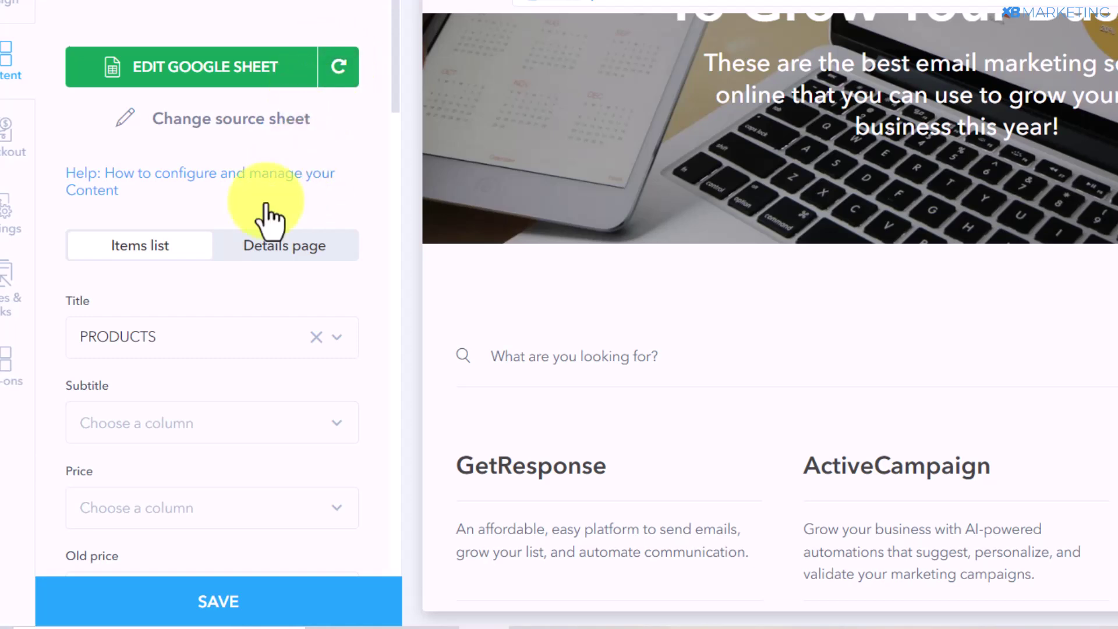
Step: Set the Items list Image field to the Images column and turn on Keep image aspect ratio
scroll(262, 424, down, 5)
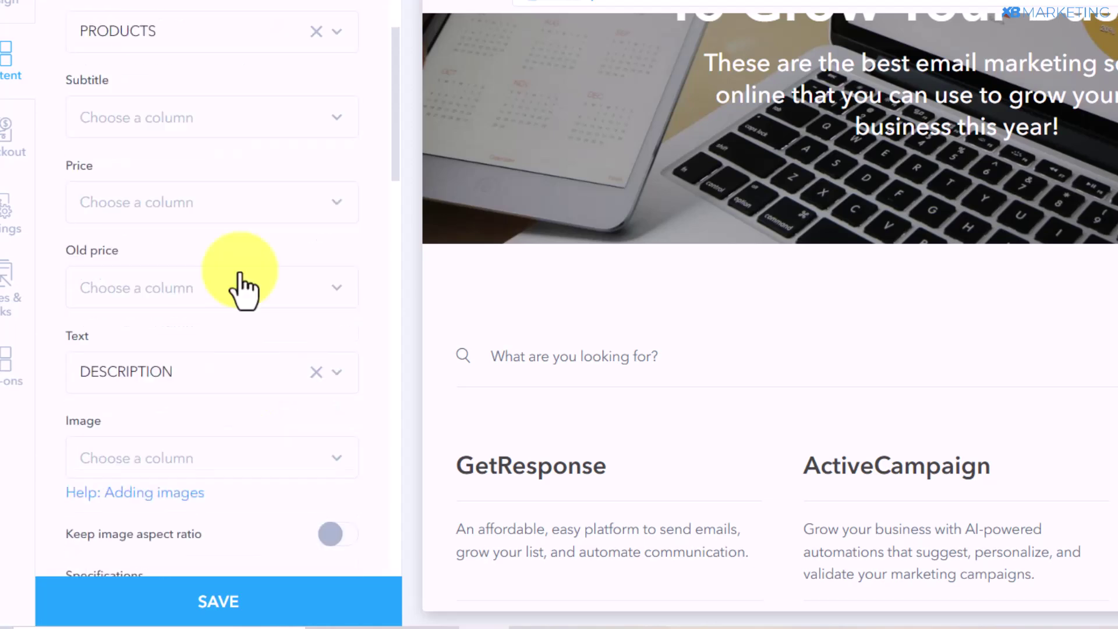
scroll(237, 277, down, 2)
click(225, 362)
scroll(250, 587, down, 2)
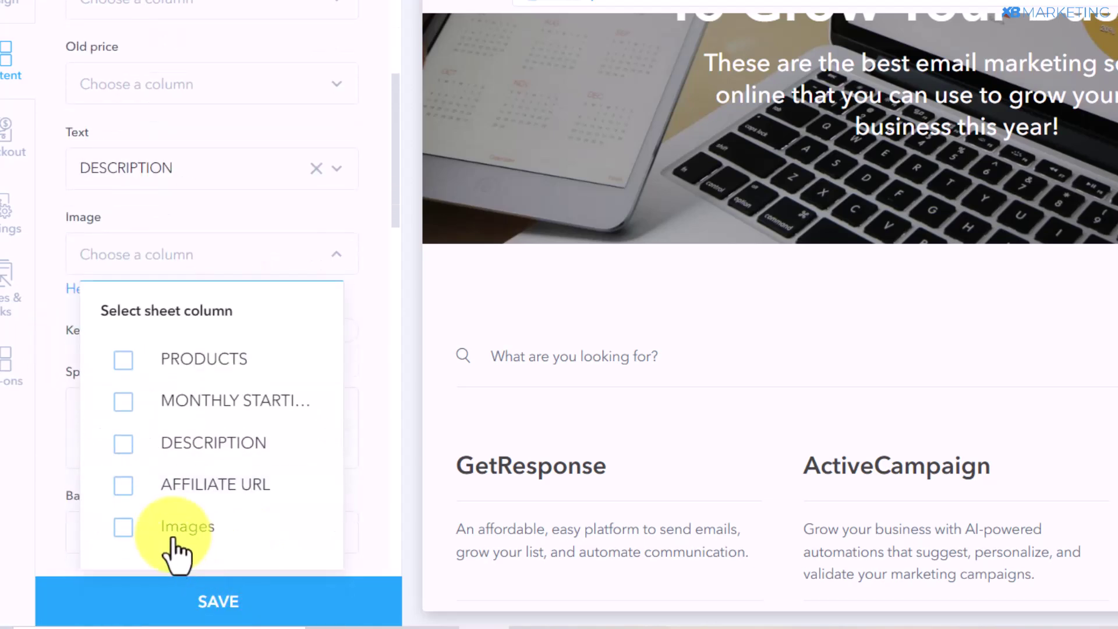
click(166, 527)
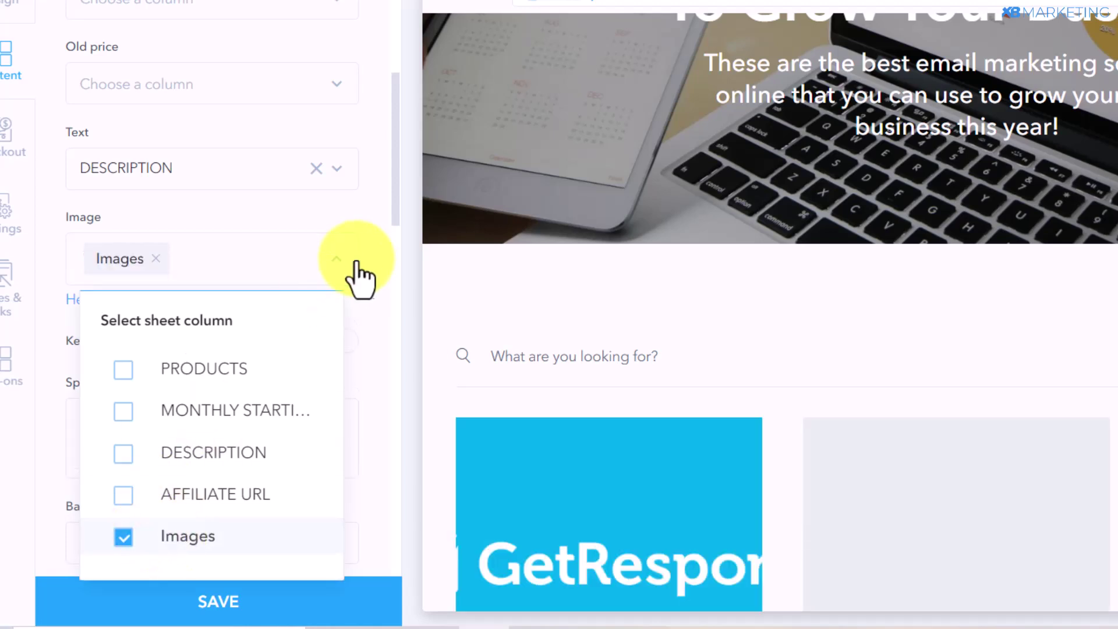
click(374, 270)
scroll(911, 242, down, 6)
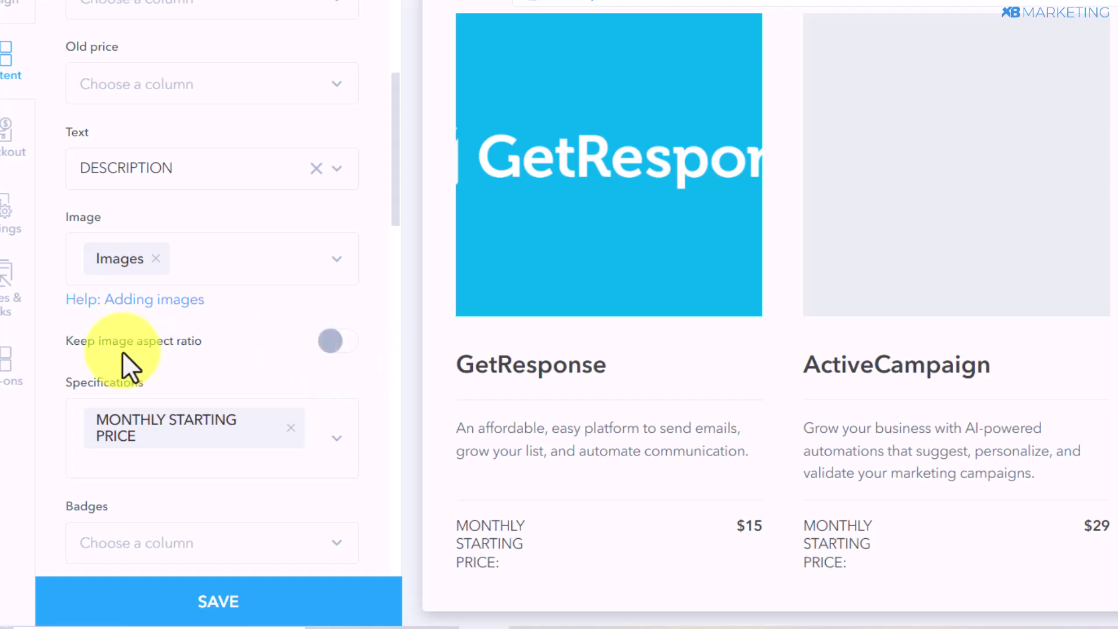
drag(136, 340, 229, 349)
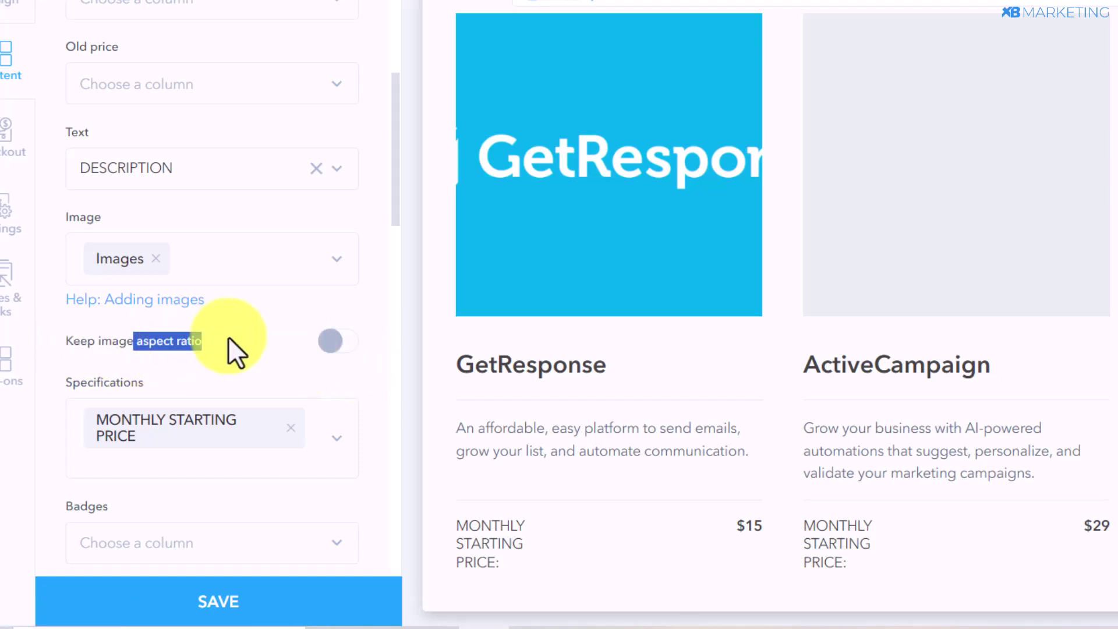
click(339, 345)
scroll(699, 250, up, 3)
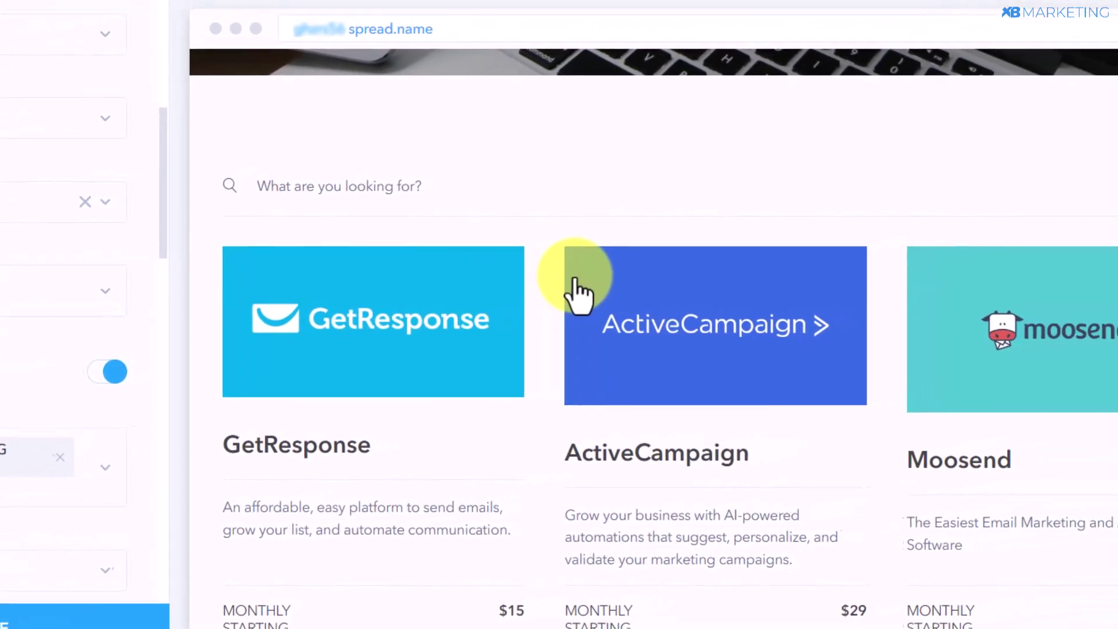
scroll(576, 280, down, 8)
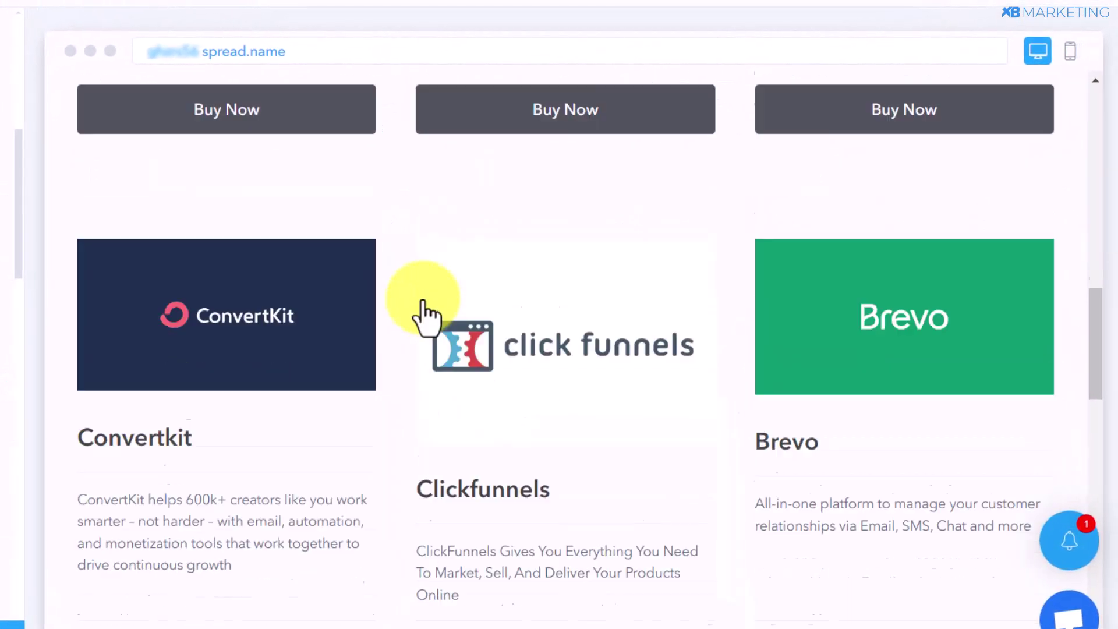
scroll(547, 274, down, 5)
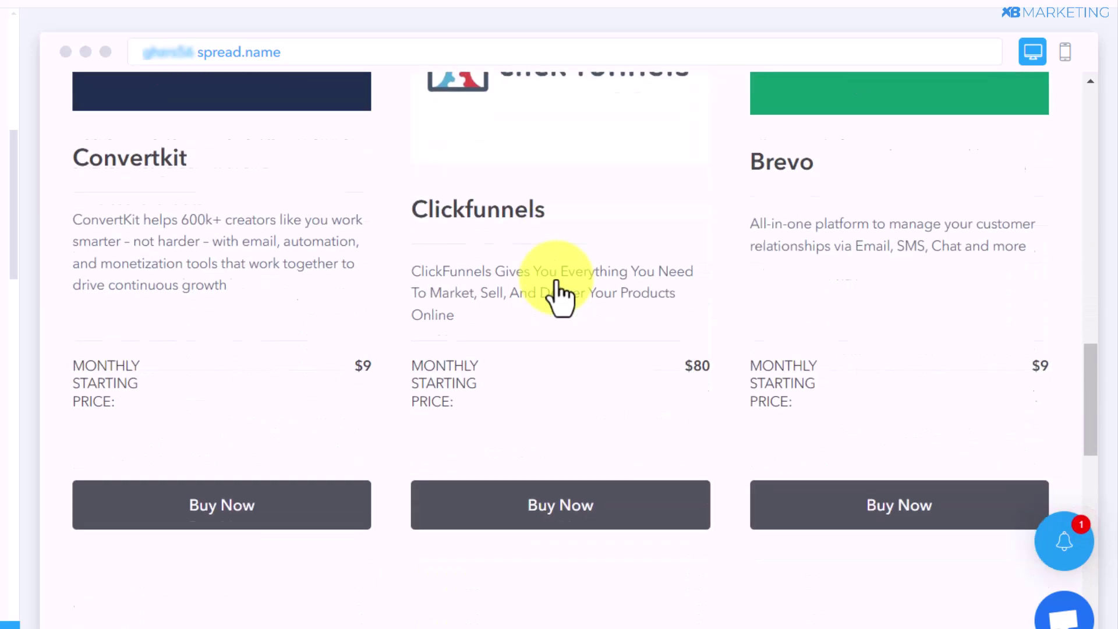
scroll(558, 294, down, 7)
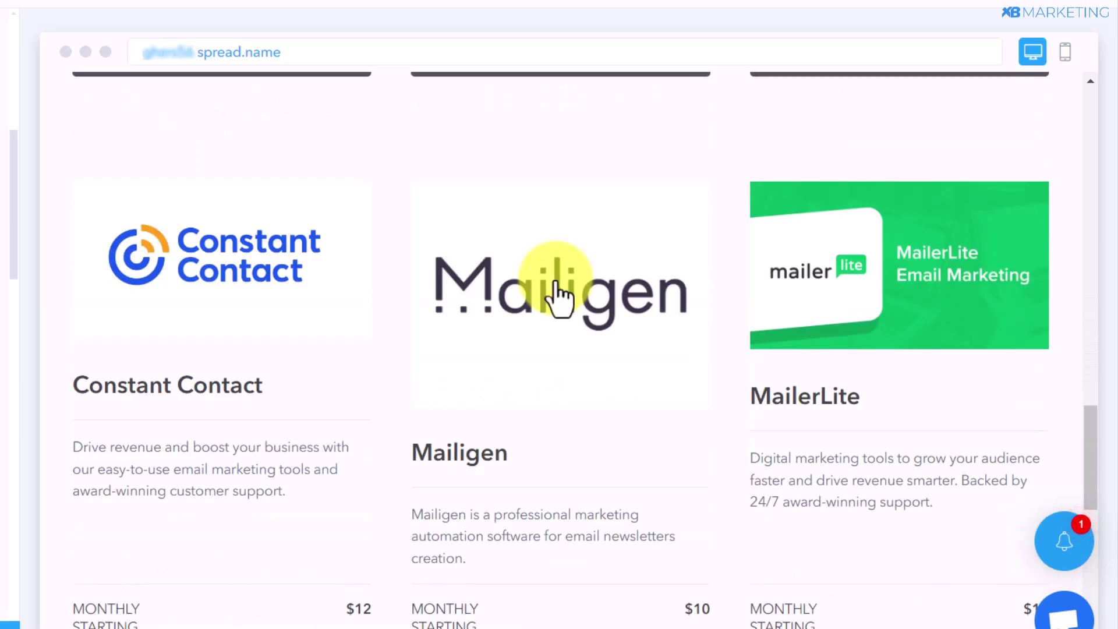
scroll(559, 296, down, 2)
scroll(558, 298, down, 3)
scroll(560, 294, up, 15)
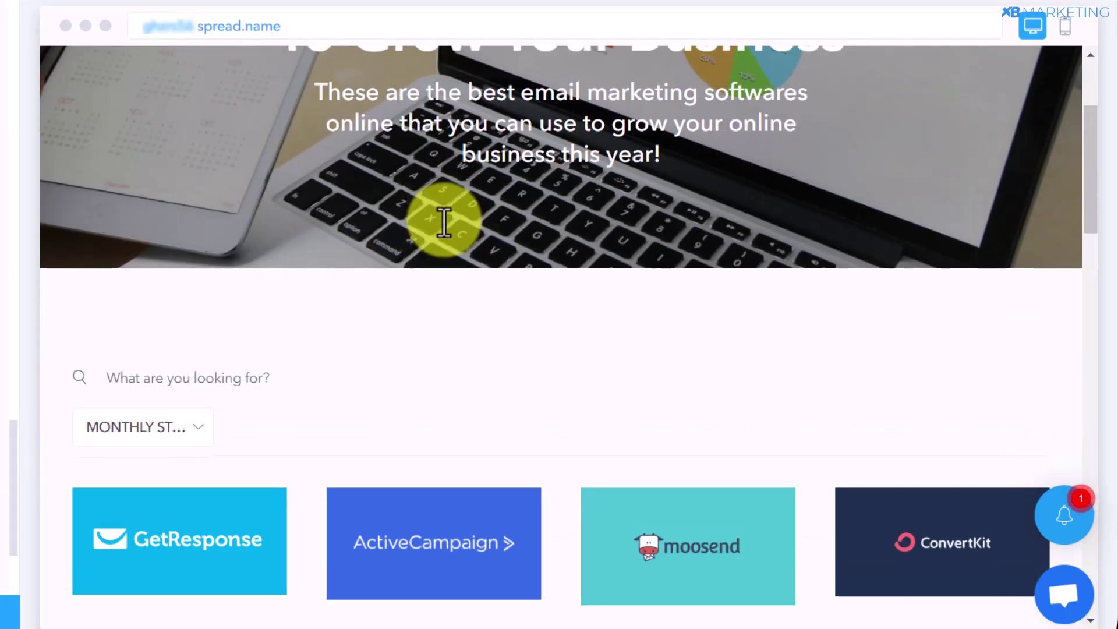
scroll(444, 223, down, 3)
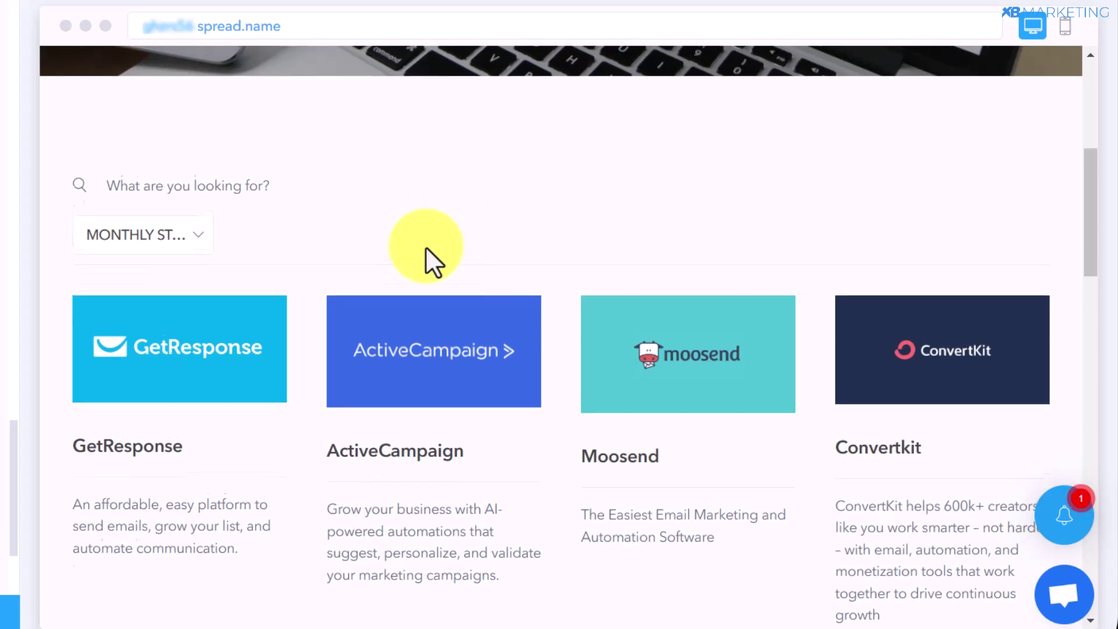
scroll(428, 251, up, 6)
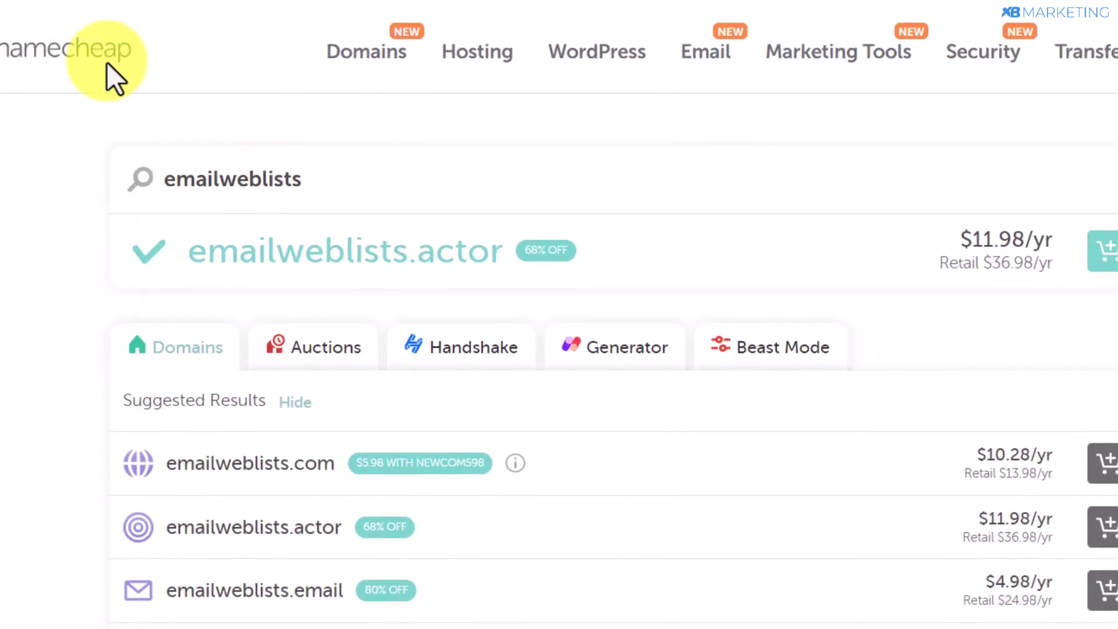
double_click(230, 178)
click(454, 175)
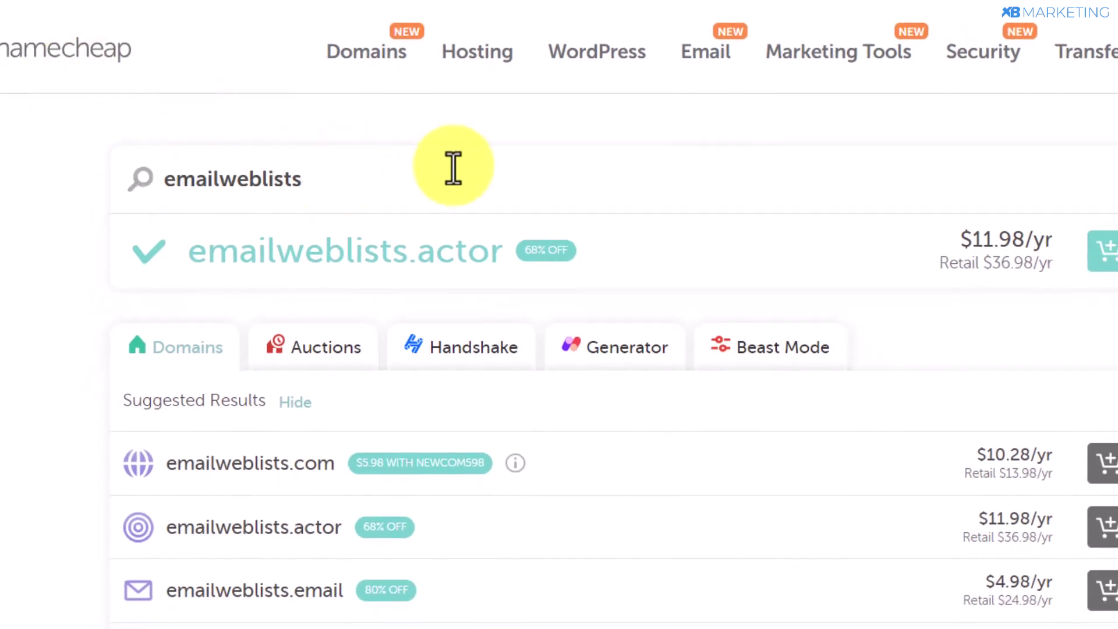
drag(330, 180, 38, 211)
scroll(303, 291, down, 2)
mouse_move(517, 357)
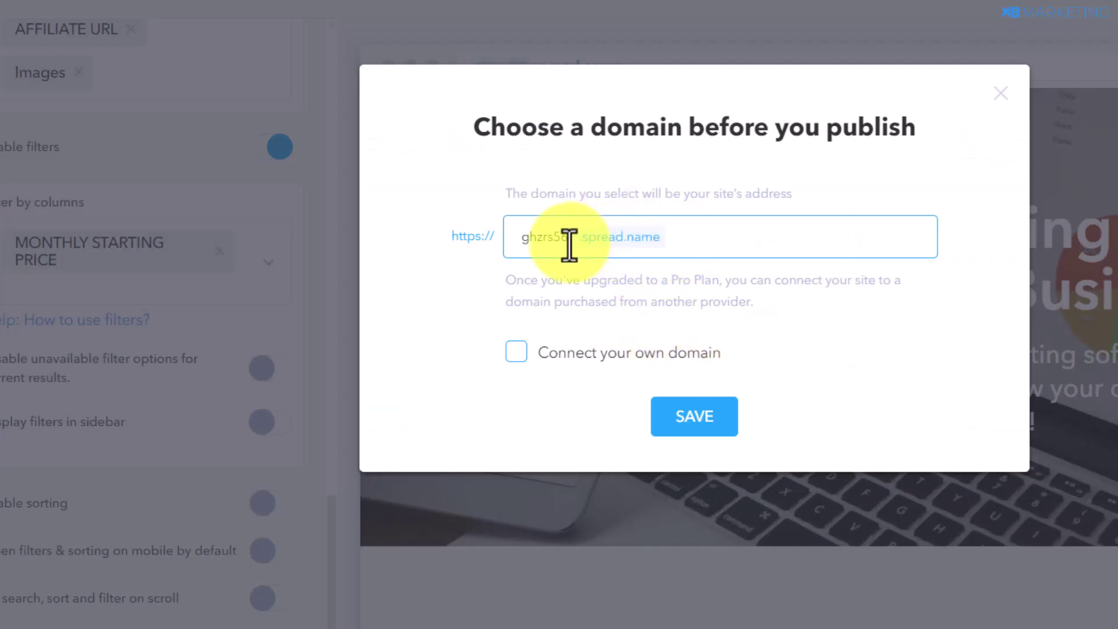
Step: Replace the default subdomain with 'emaillists' and save to publish the site
drag(519, 240, 575, 239)
text(emaillists)
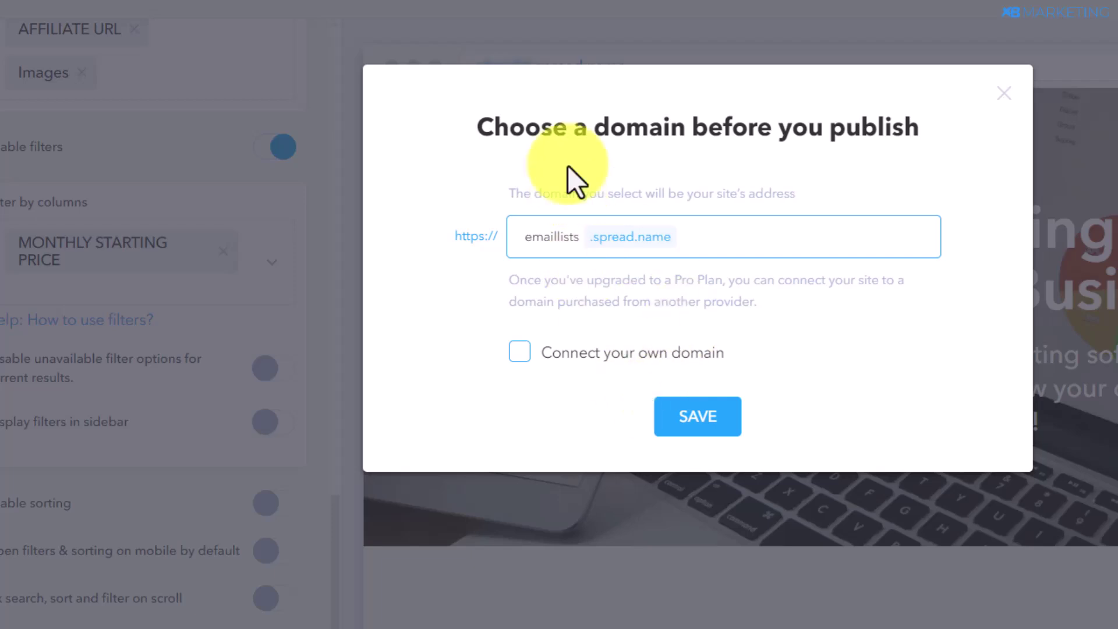
click(689, 420)
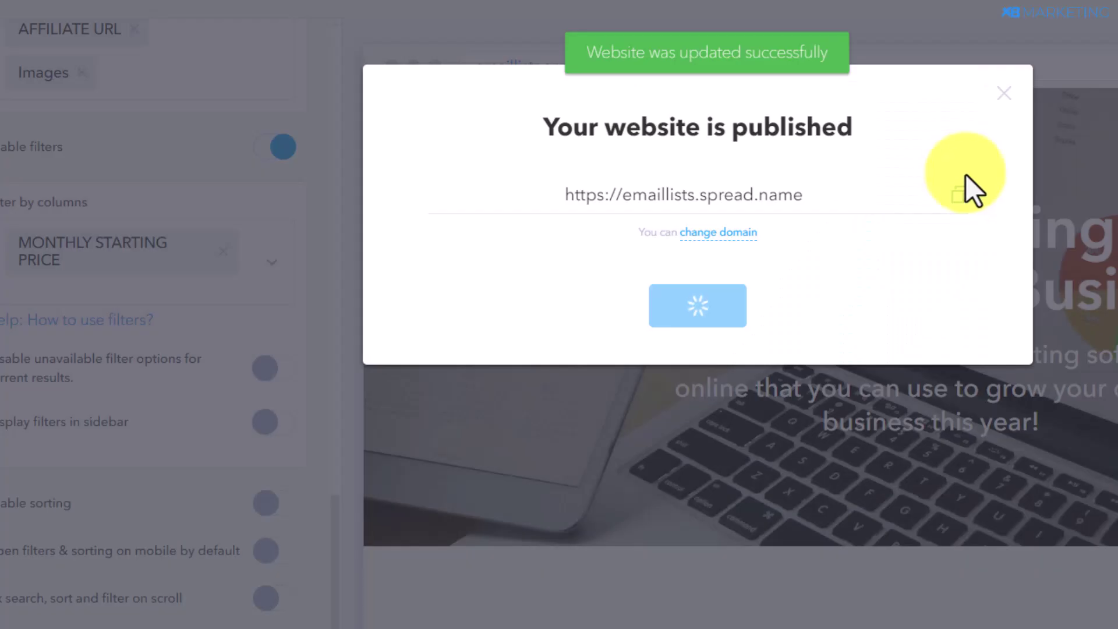
Step: Open the live directory at emaillists.spread.name and check the page
click(577, 196)
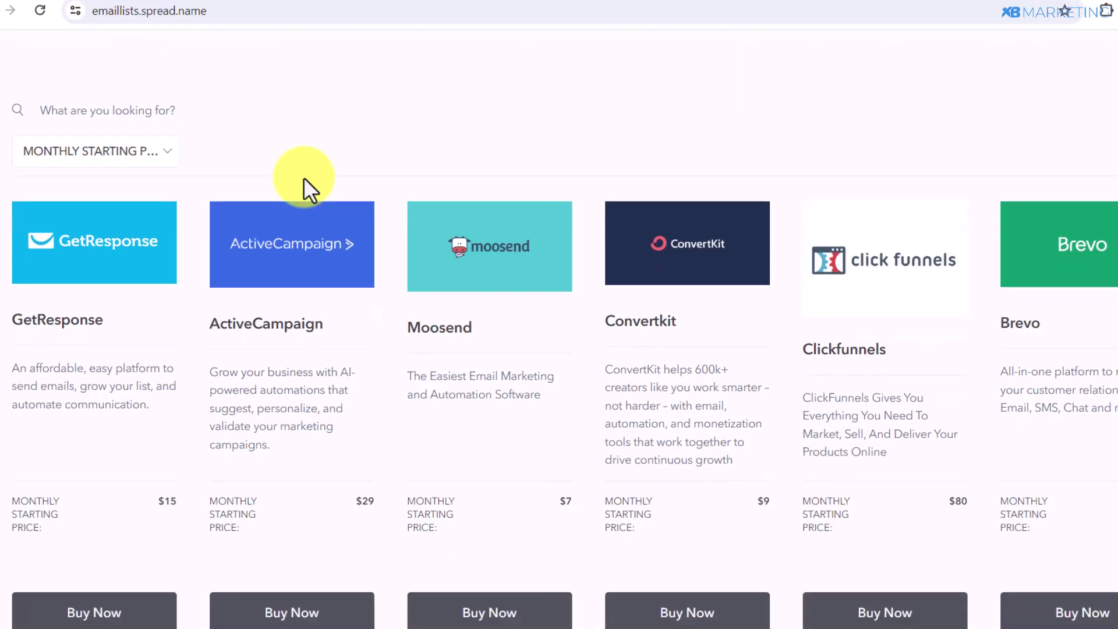
scroll(303, 177, down, 2)
scroll(303, 187, up, 1)
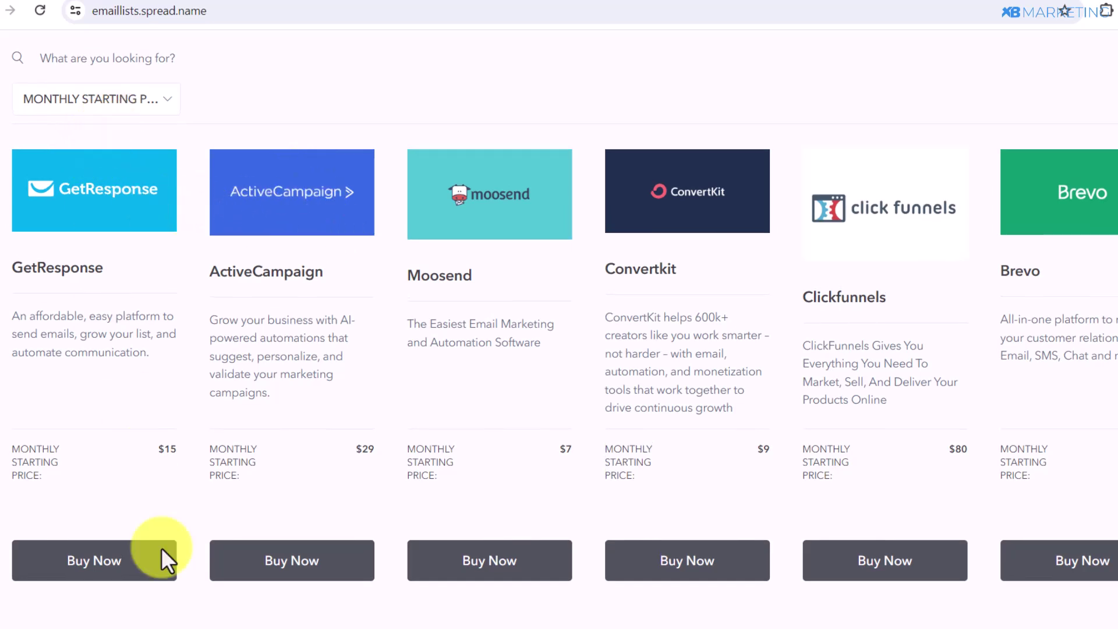
Step: Filter the live directory to a $7 monthly starting price so only Moosend remains
scroll(96, 125, up, 3)
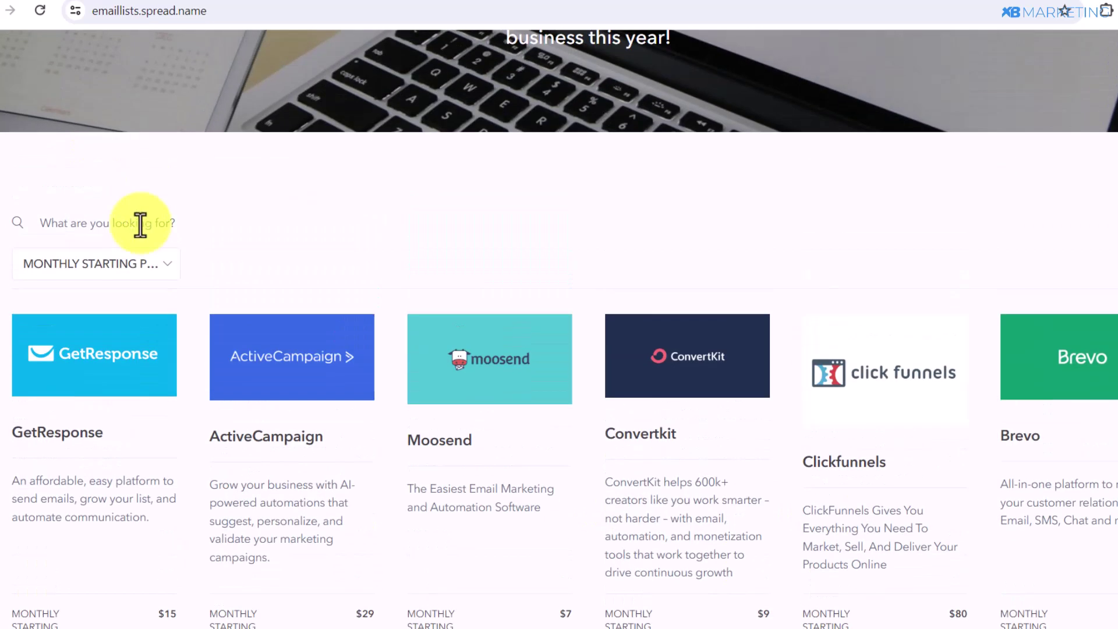
click(148, 269)
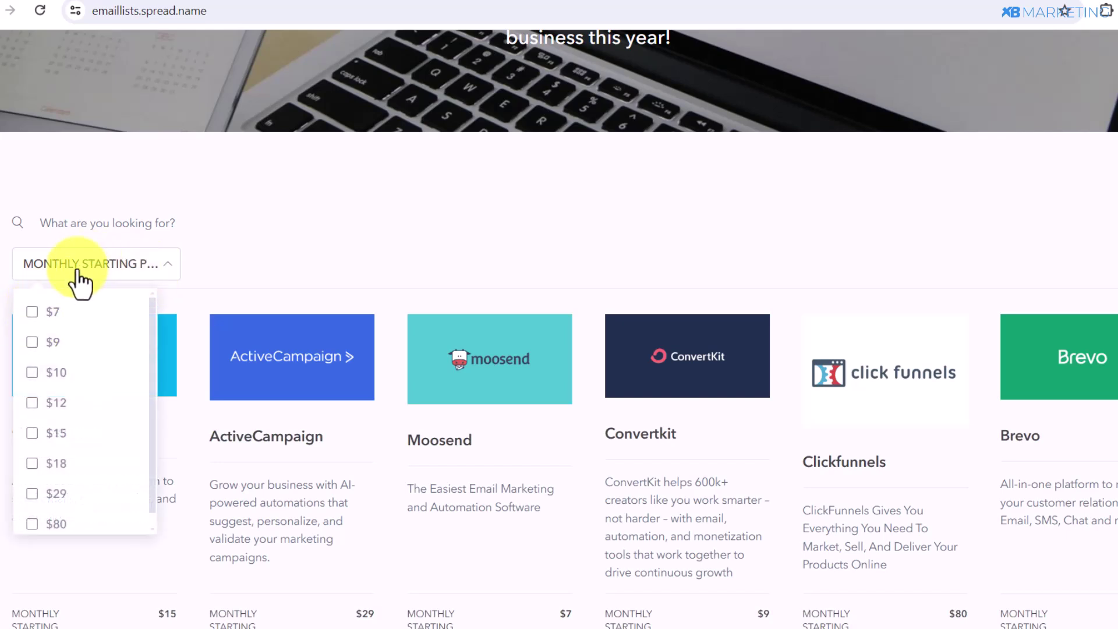
click(32, 313)
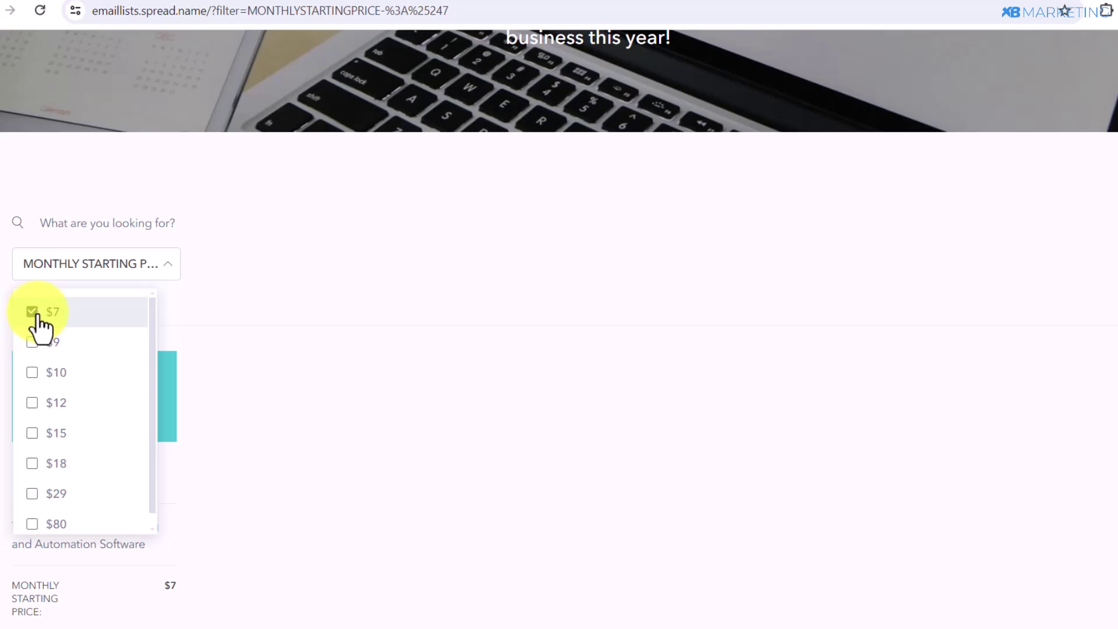
click(285, 317)
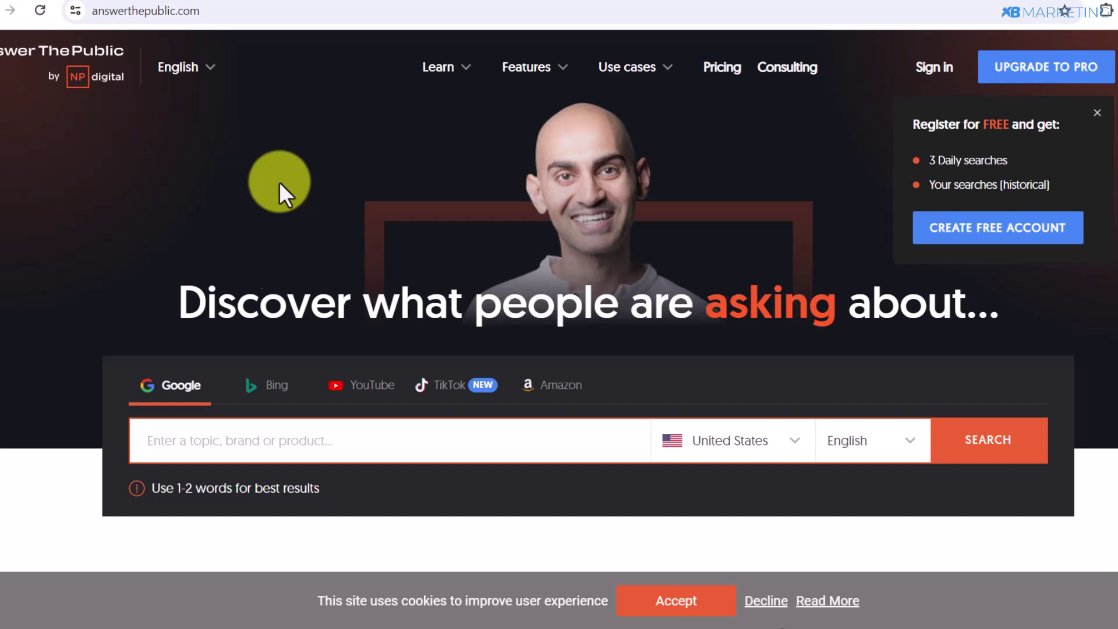
Step: Search AnswerThePublic for the topic 'email marketing'
drag(177, 302, 929, 305)
click(198, 300)
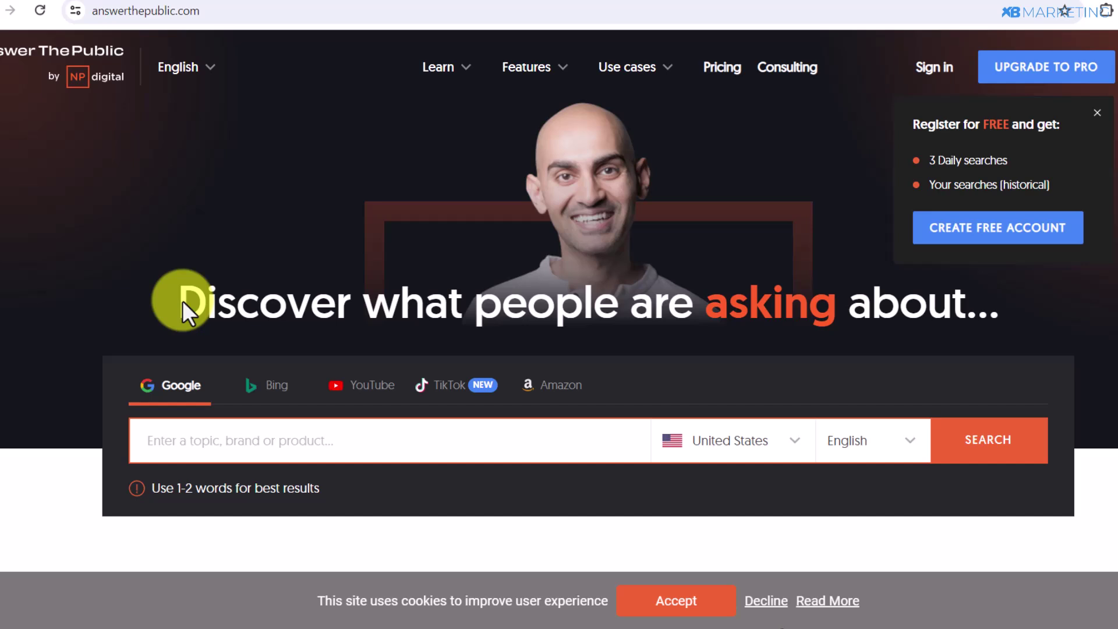
click(166, 434)
text(email marketing)
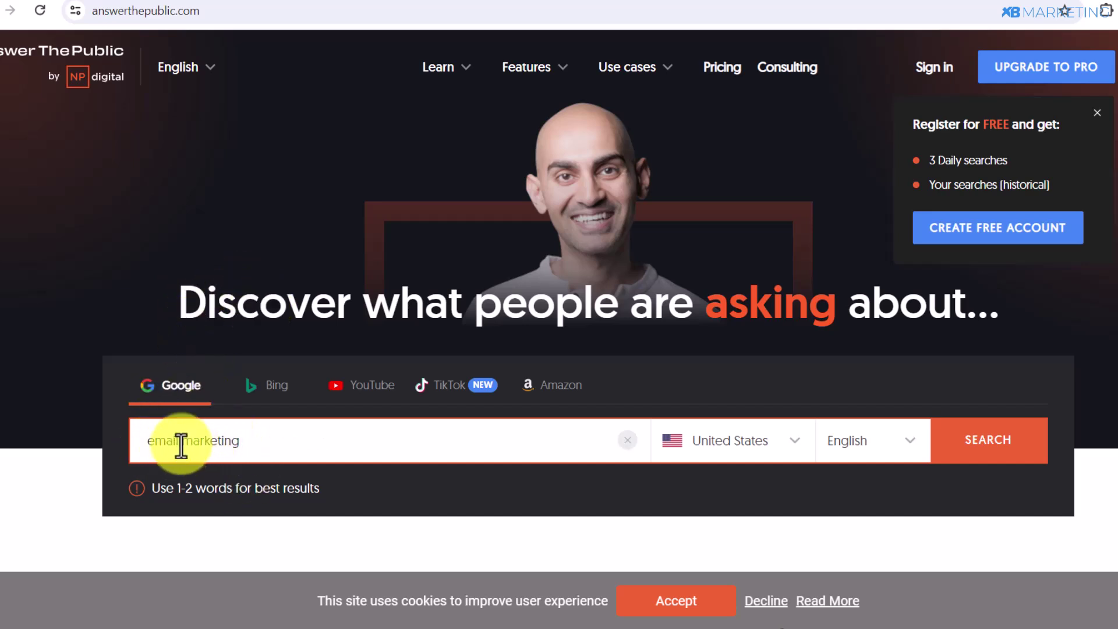
click(997, 444)
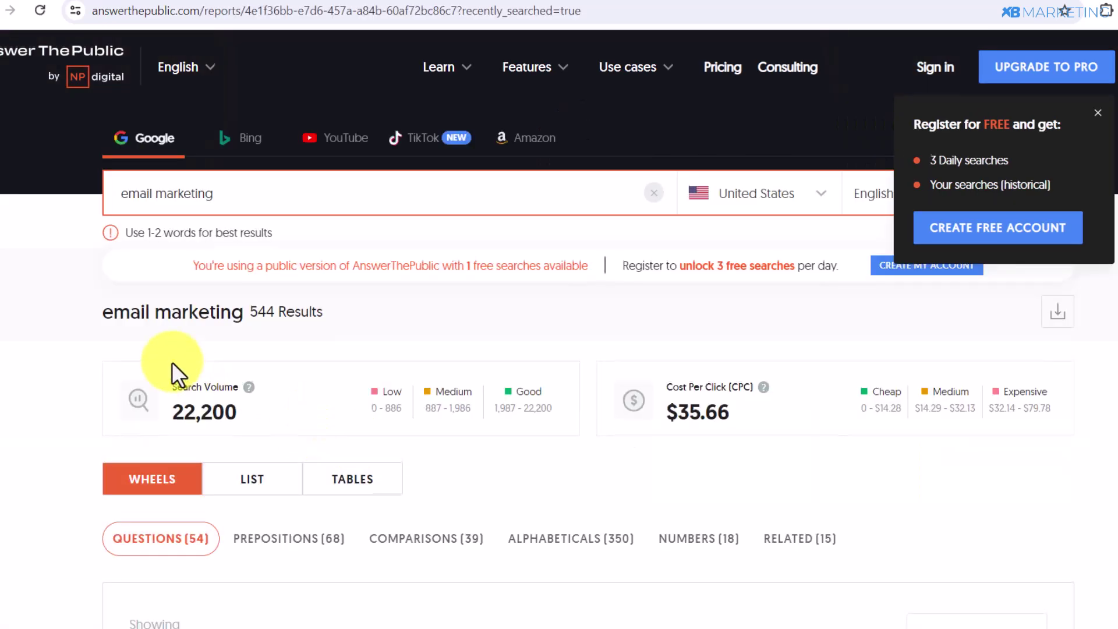
Step: Show results as a keyword list and select 'why email marketing is important for small business'
scroll(173, 362, down, 3)
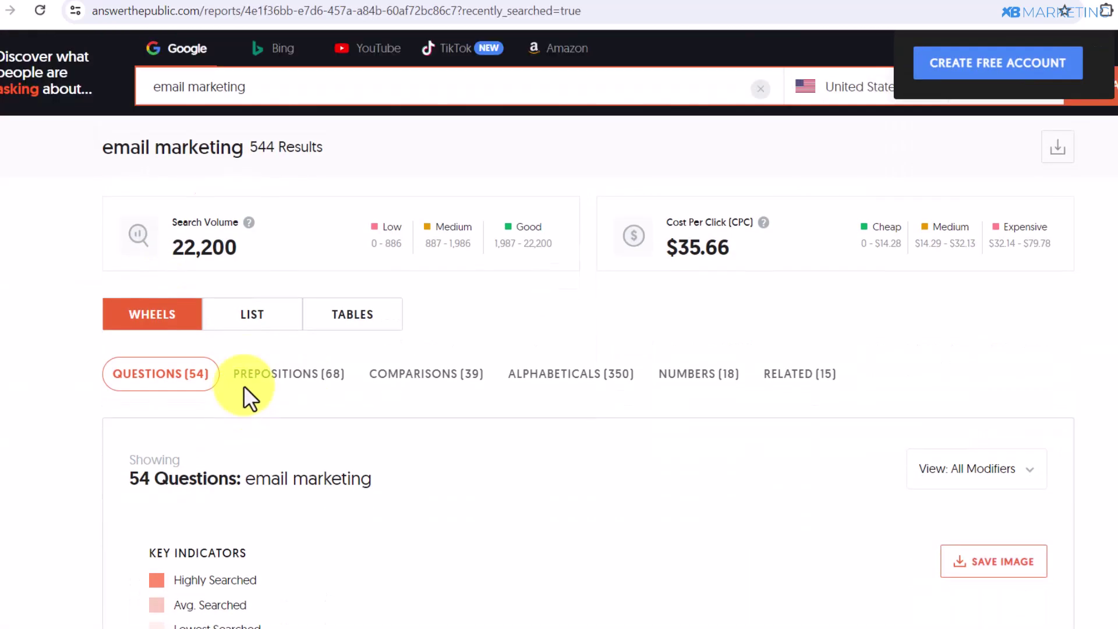
click(255, 322)
scroll(238, 326, down, 4)
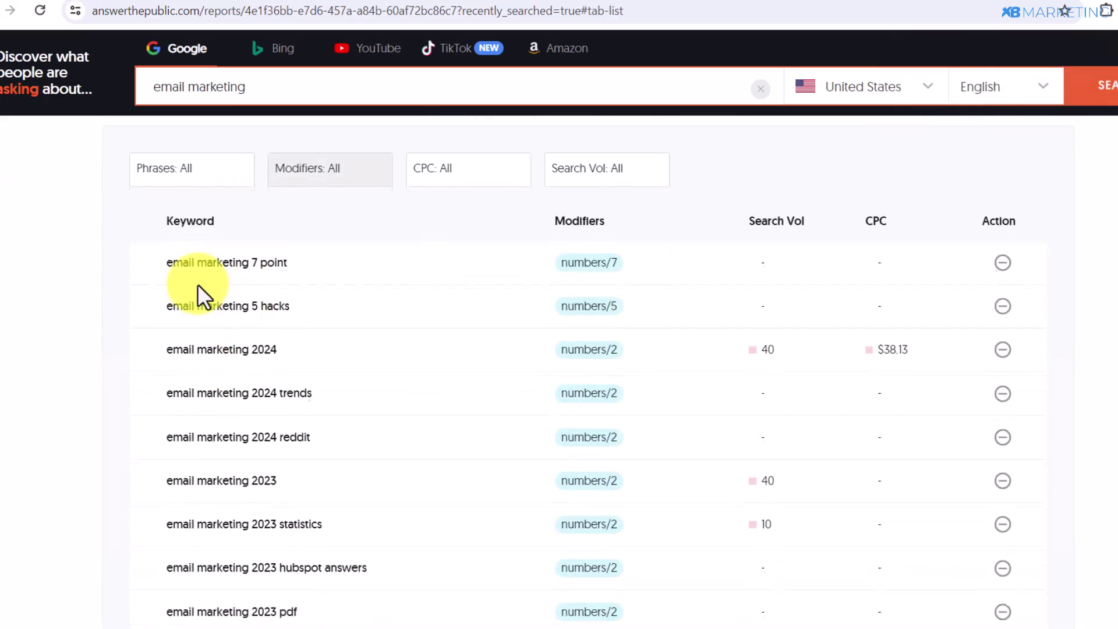
scroll(159, 290, down, 20)
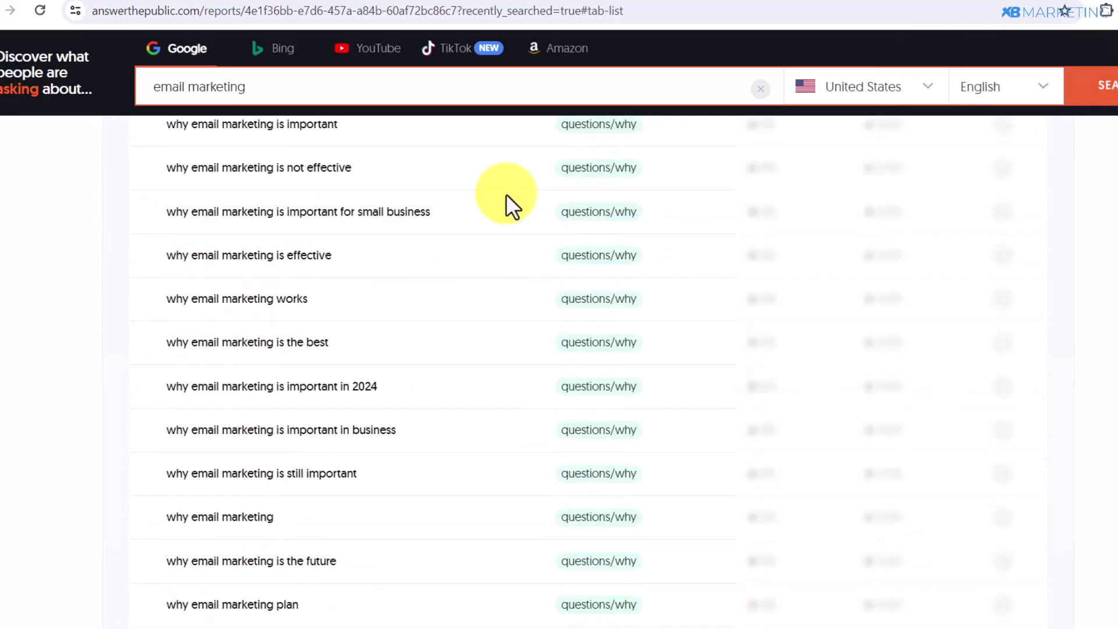
scroll(506, 198, down, 1)
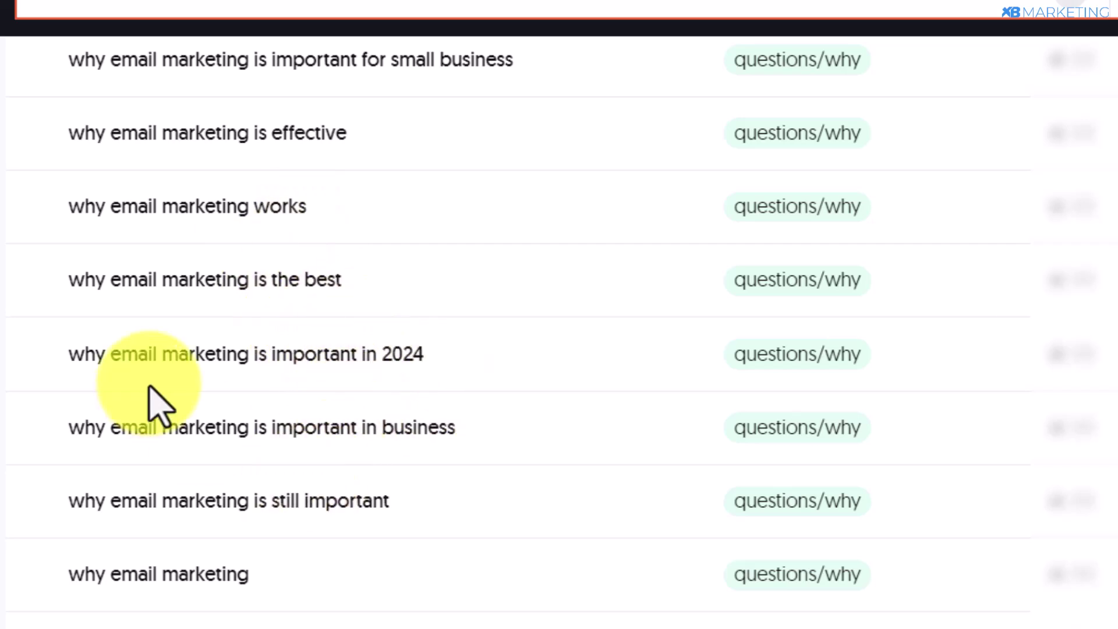
drag(71, 355, 432, 373)
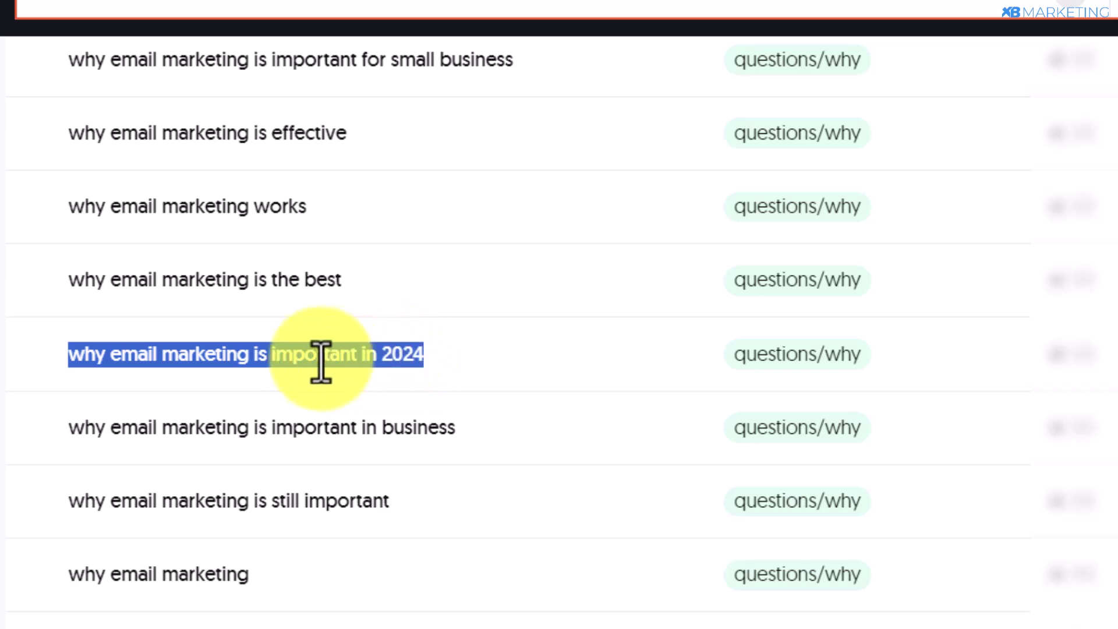
click(268, 374)
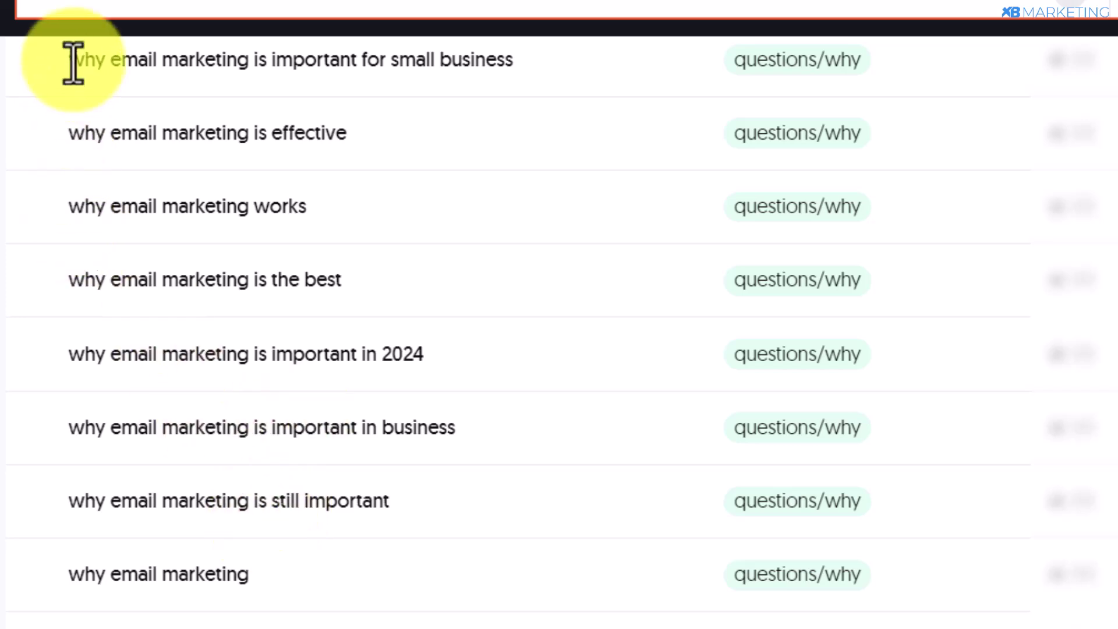
drag(71, 62, 531, 61)
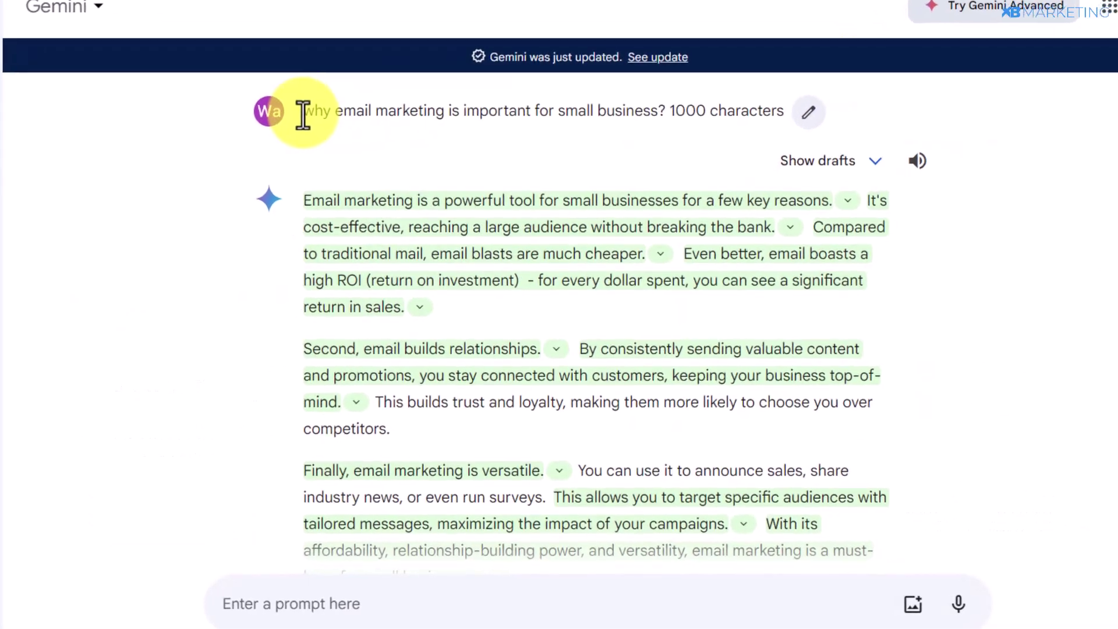
Step: Copy Gemini's reply on why email marketing matters for small businesses from its options menu
drag(300, 113, 805, 52)
click(682, 63)
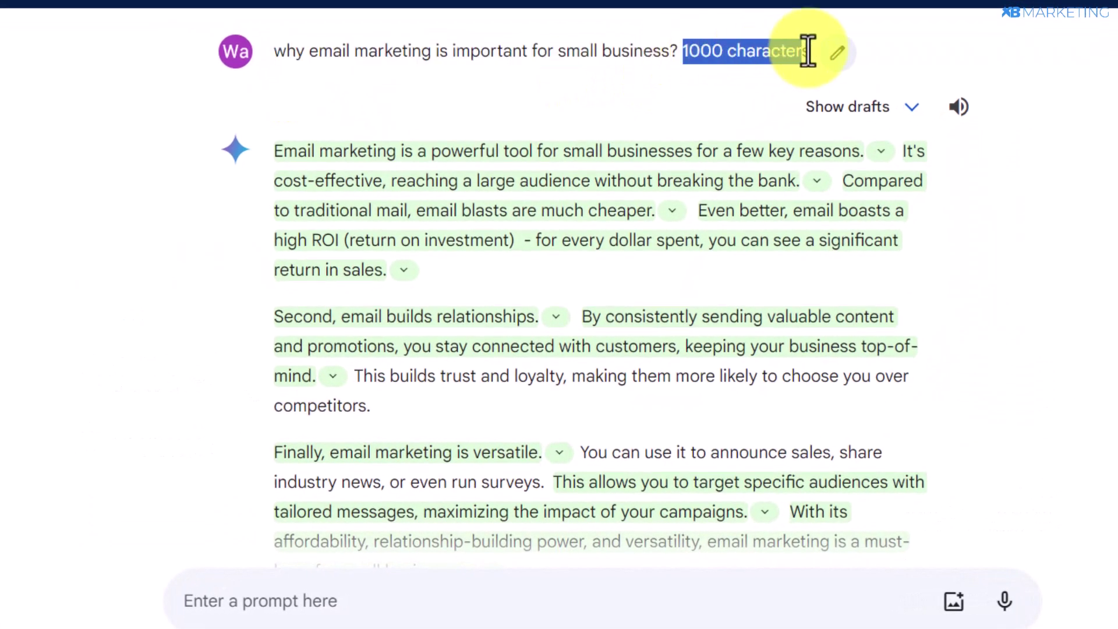
click(683, 55)
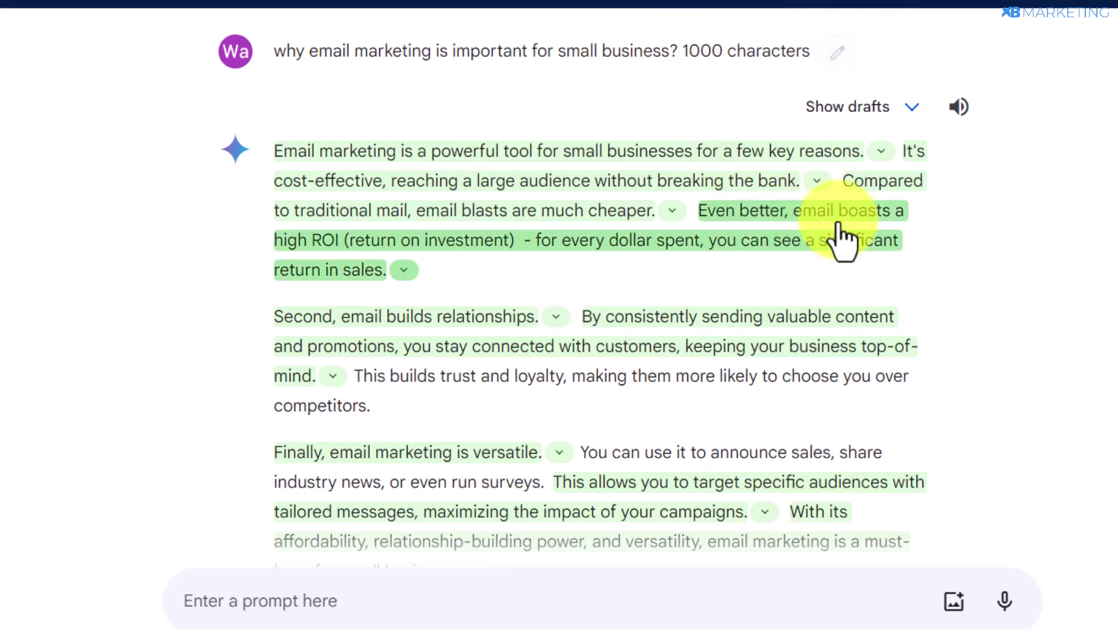
scroll(969, 249, down, 4)
click(513, 467)
click(571, 530)
click(514, 469)
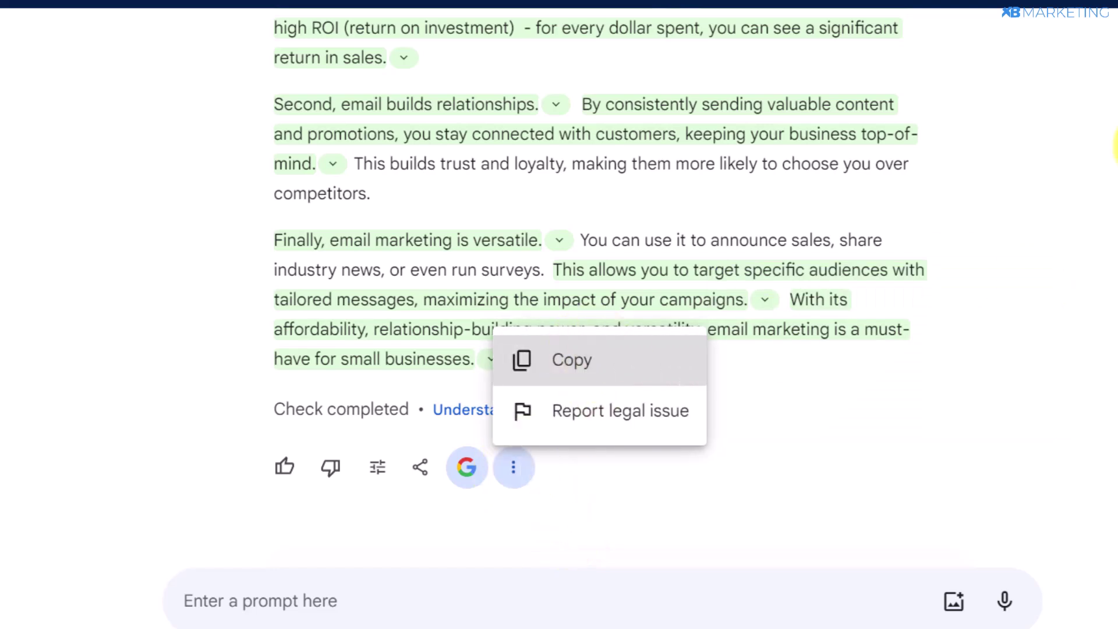
key(Escape)
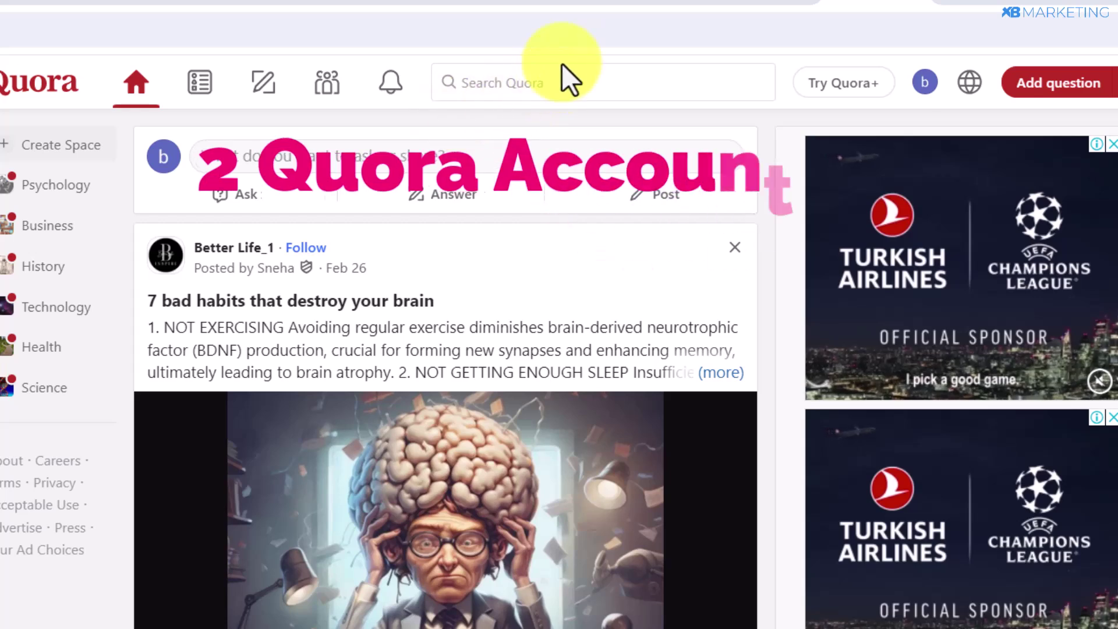
Step: Search Quora for email marketing to reach 'What is the best email marketing tool?'
click(509, 95)
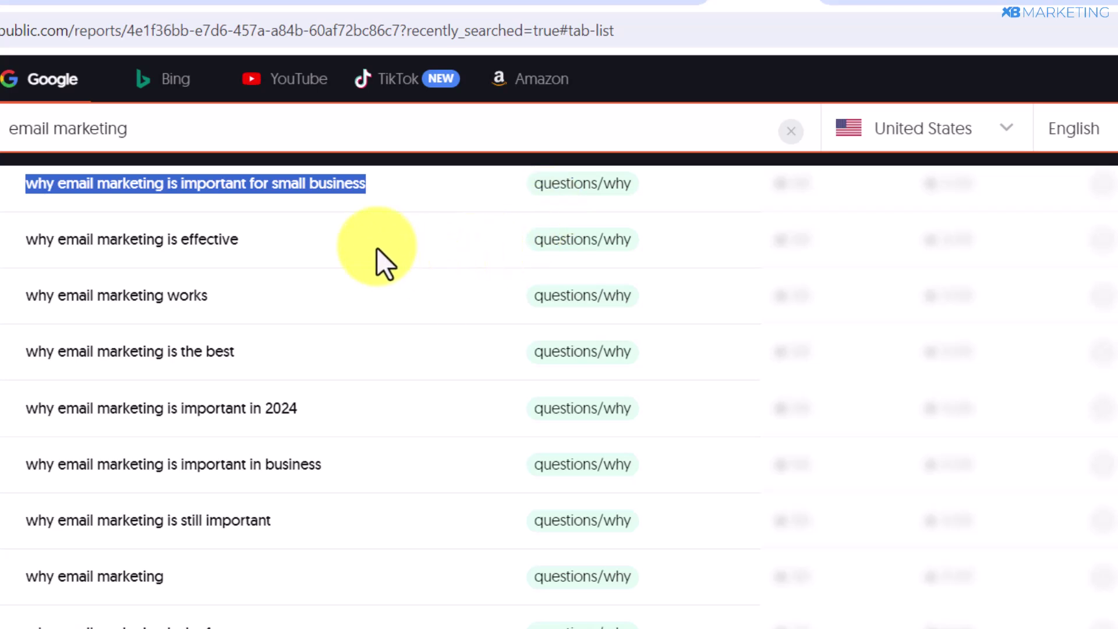
click(871, 6)
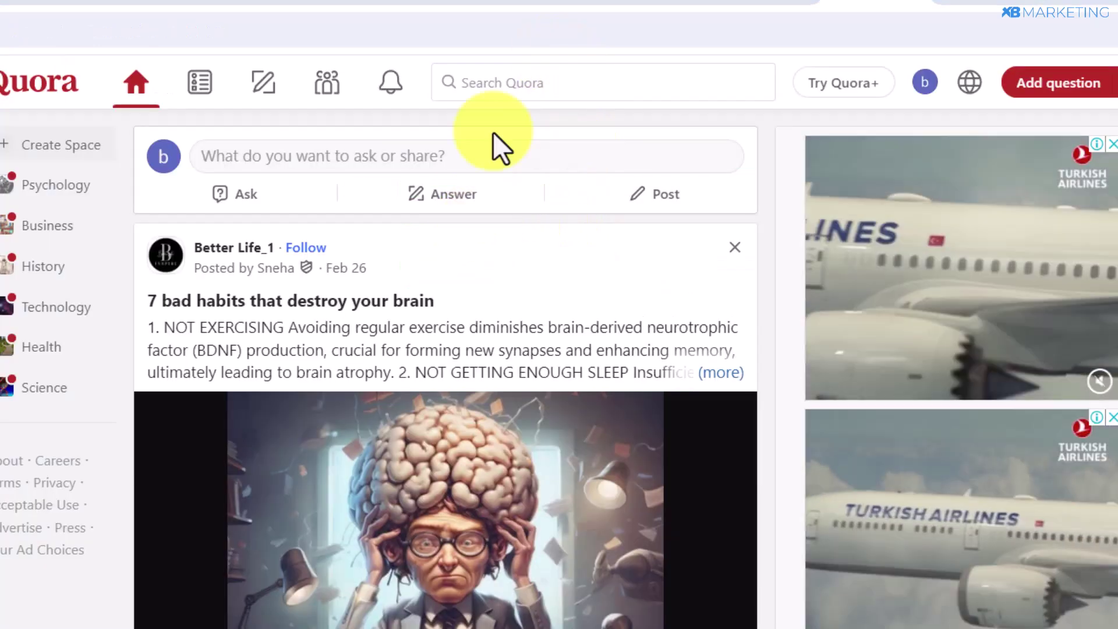
click(474, 90)
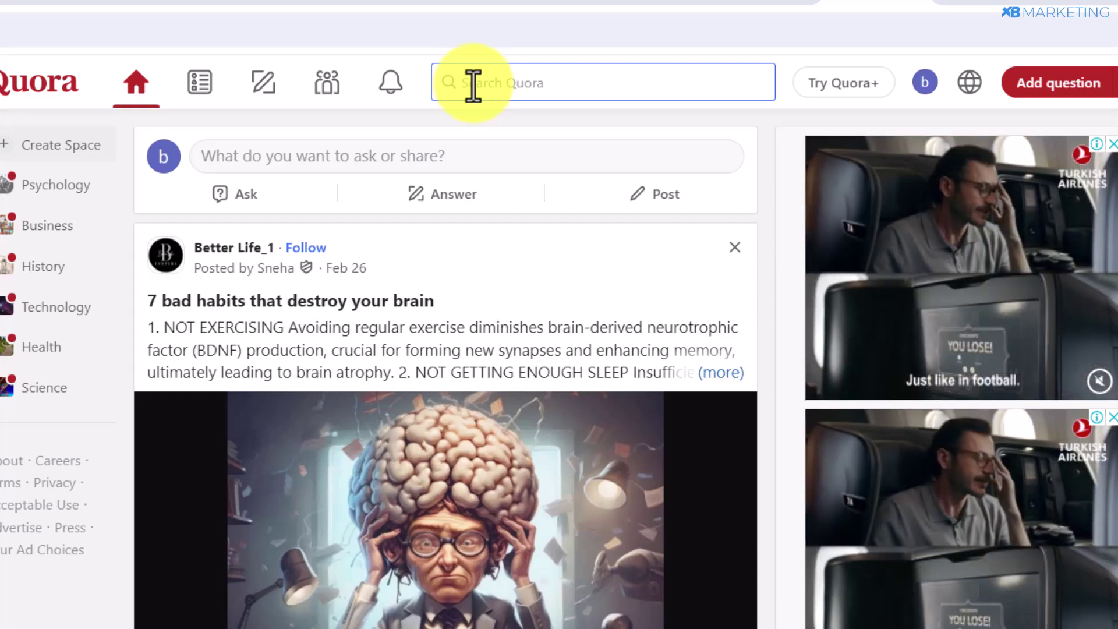
click(474, 82)
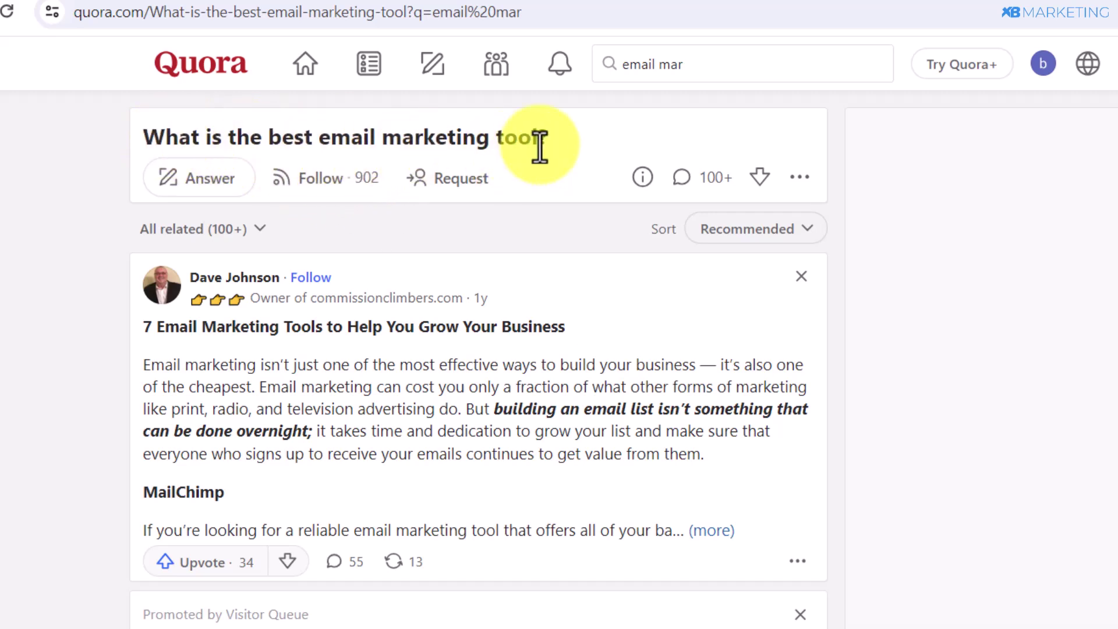
Step: Start an answer and select the '#1 Recommedation For Email Marketing' line
click(201, 186)
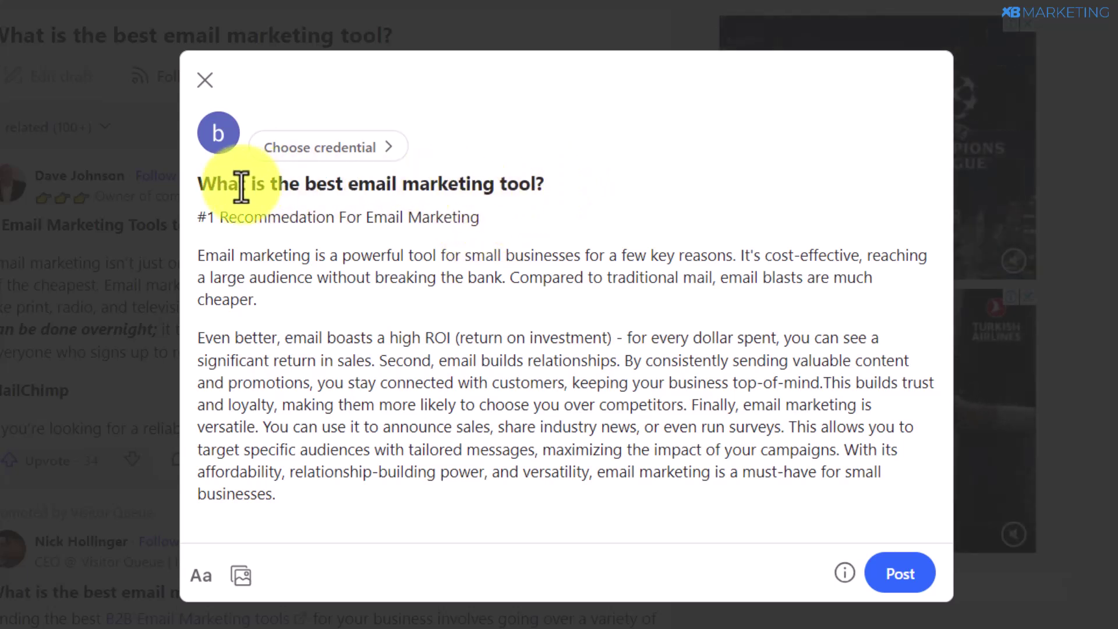
drag(202, 184, 570, 182)
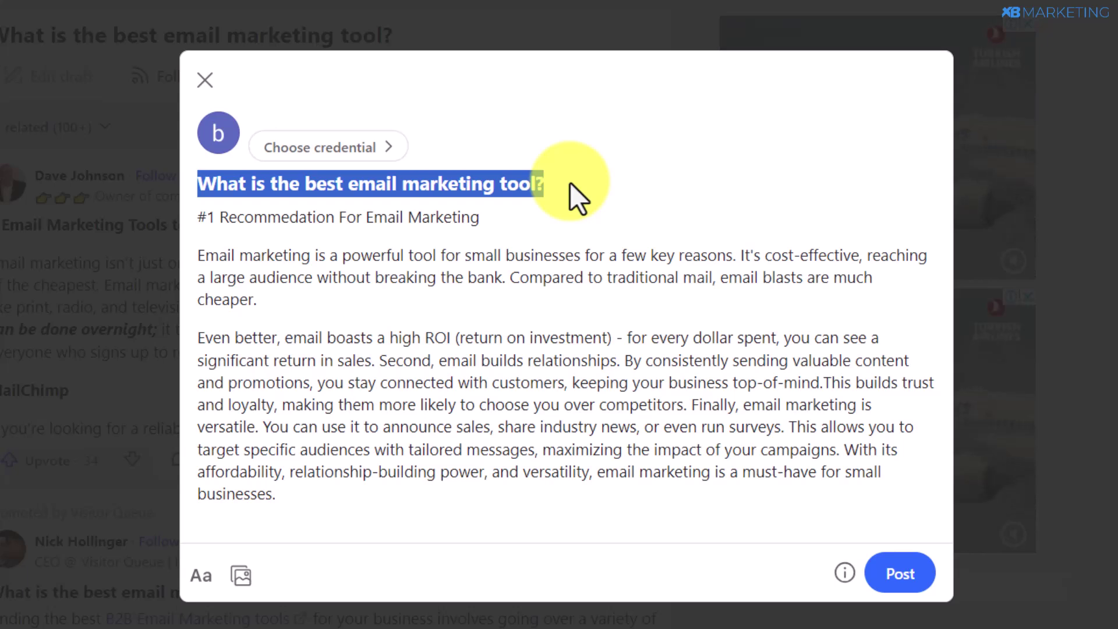
click(570, 183)
drag(497, 214, 196, 218)
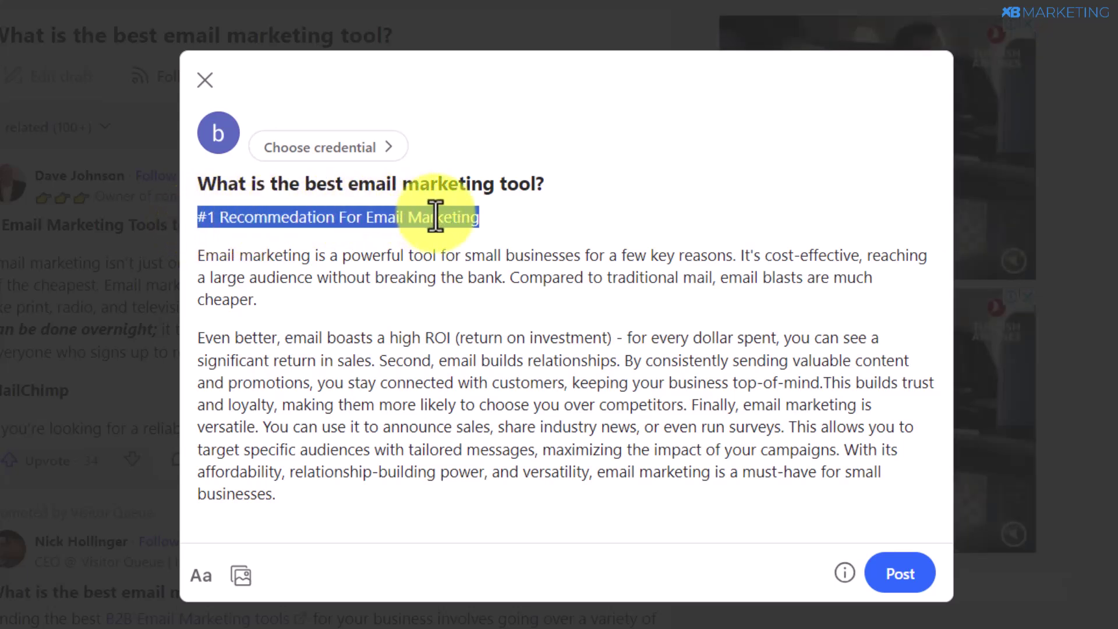
click(201, 576)
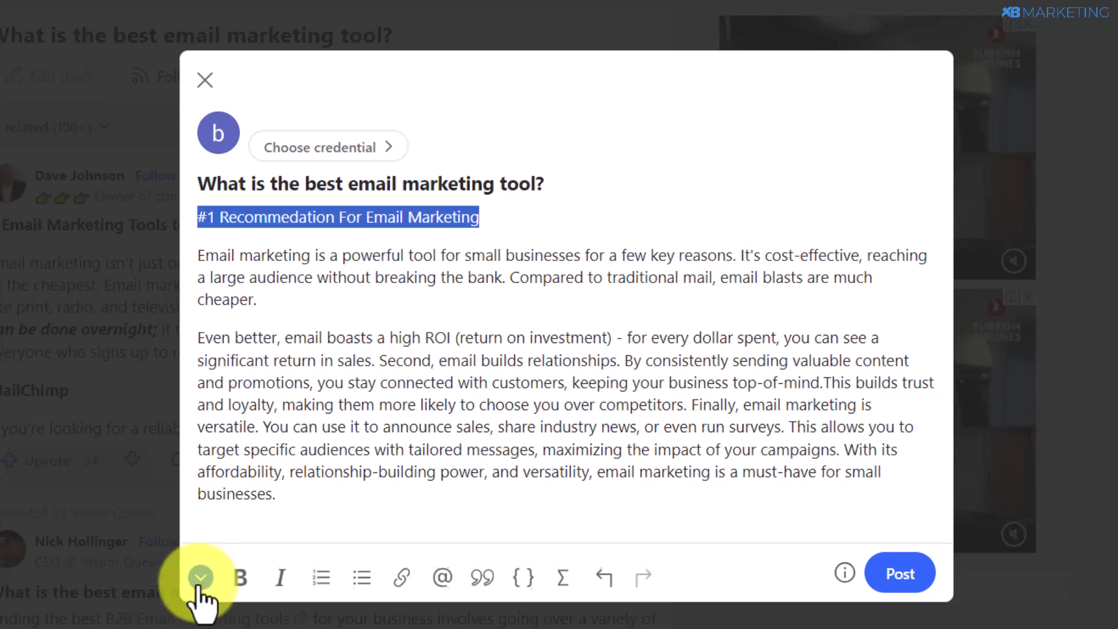
click(402, 575)
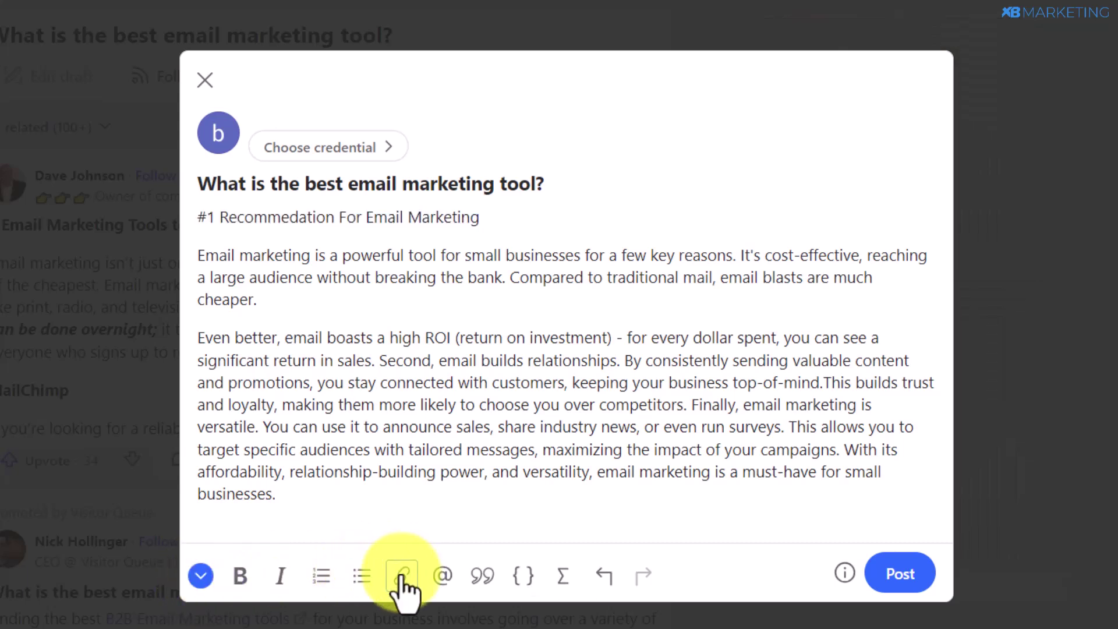
text(https://emaillists.spread.name/)
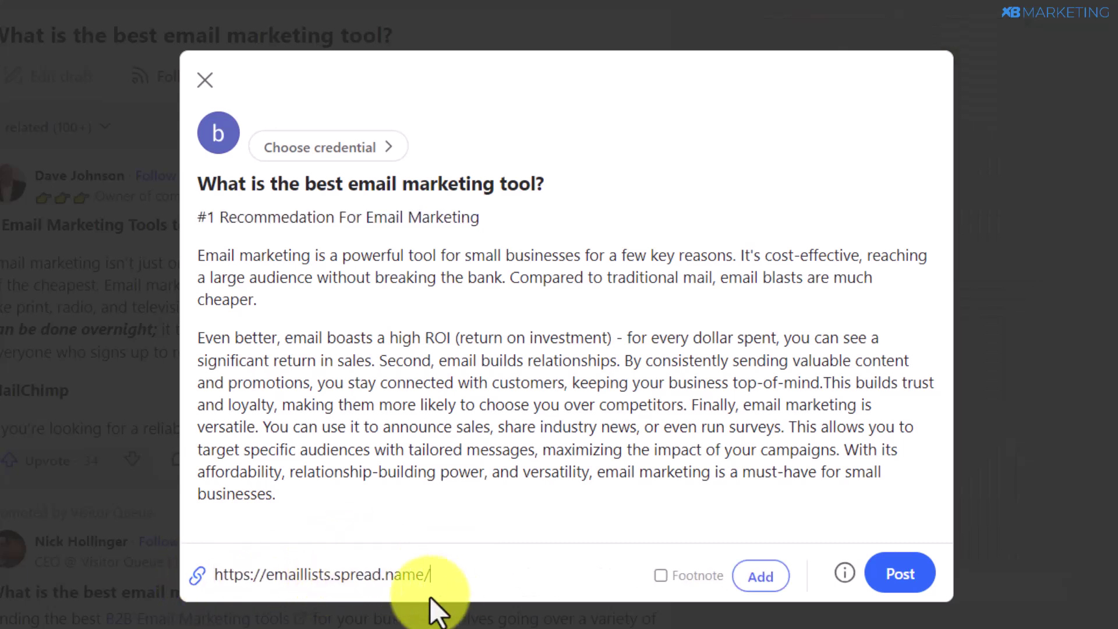
click(763, 577)
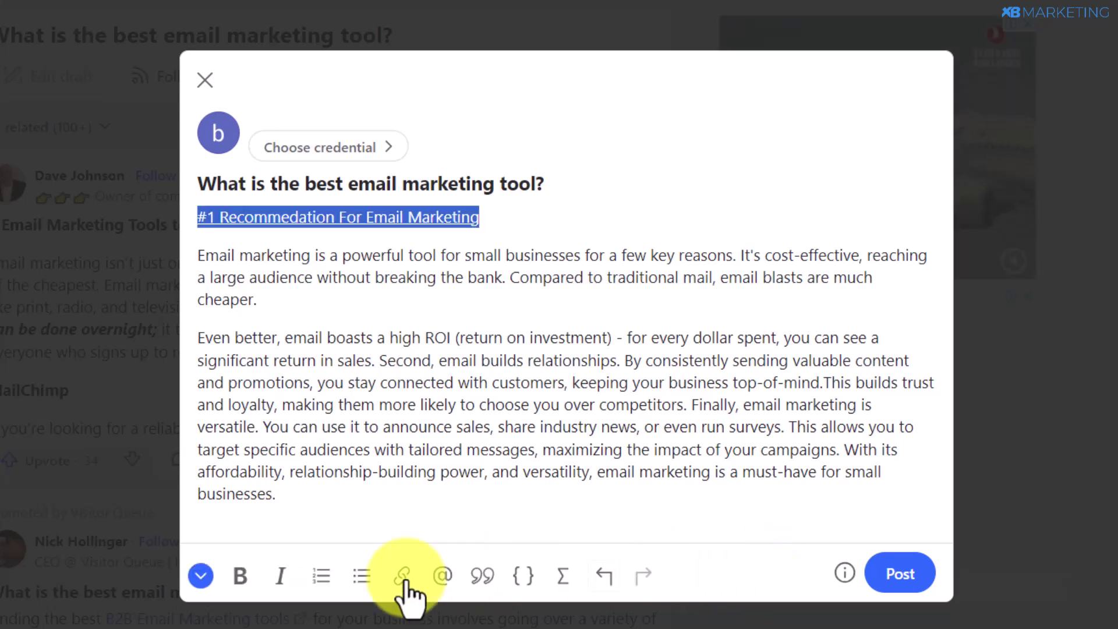
click(309, 257)
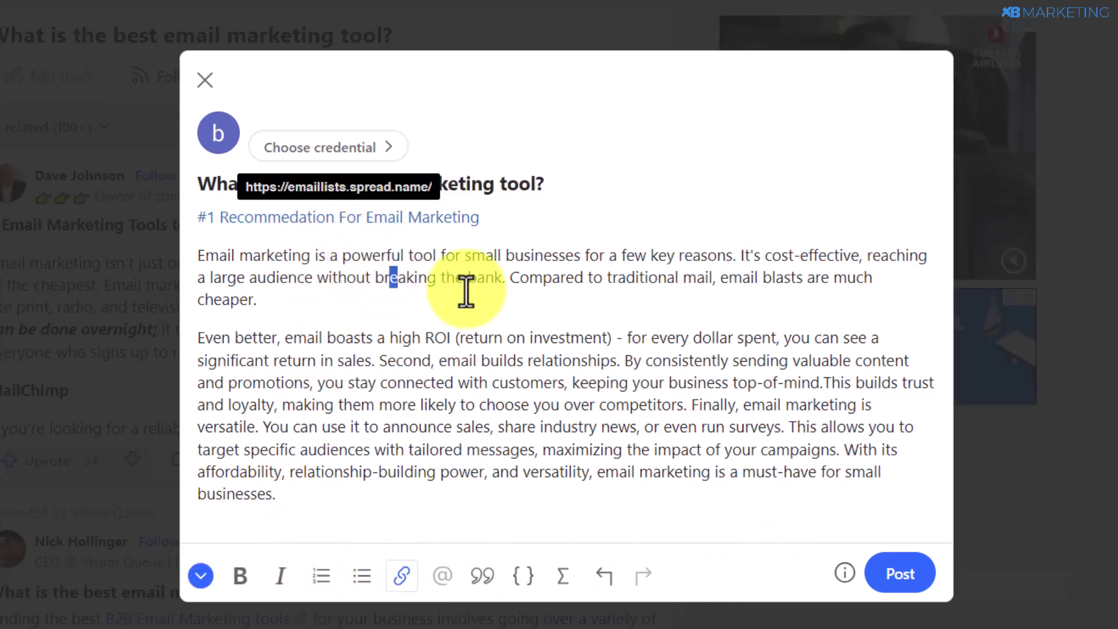
drag(389, 277, 399, 278)
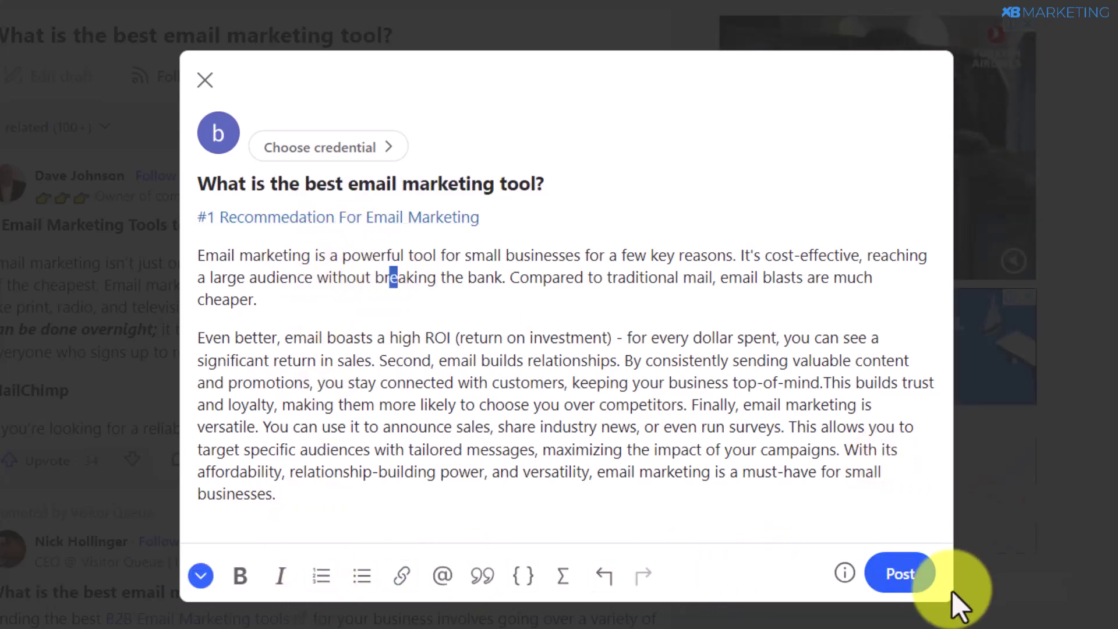
click(901, 578)
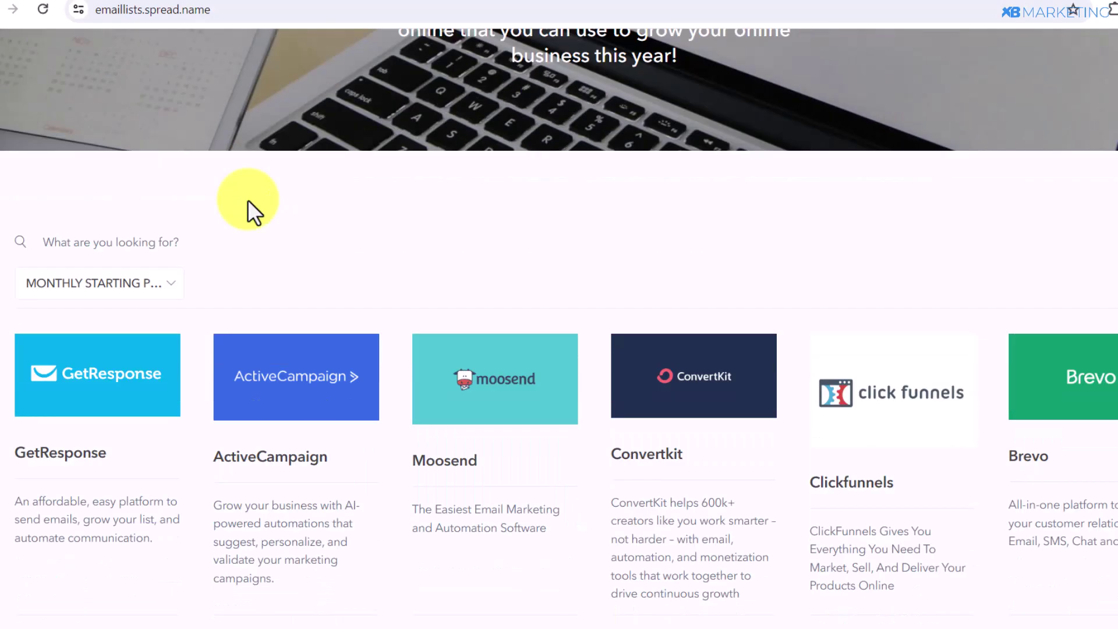
Step: Scroll through the product cards on the live emaillists.spread.name directory
scroll(247, 201, down, 5)
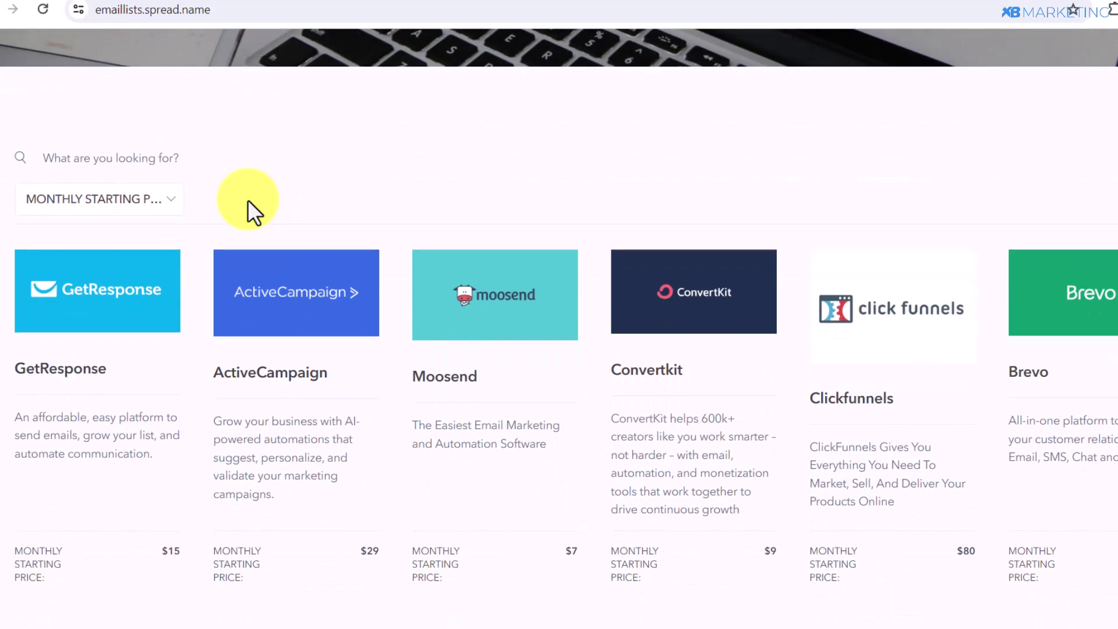
scroll(247, 199, down, 2)
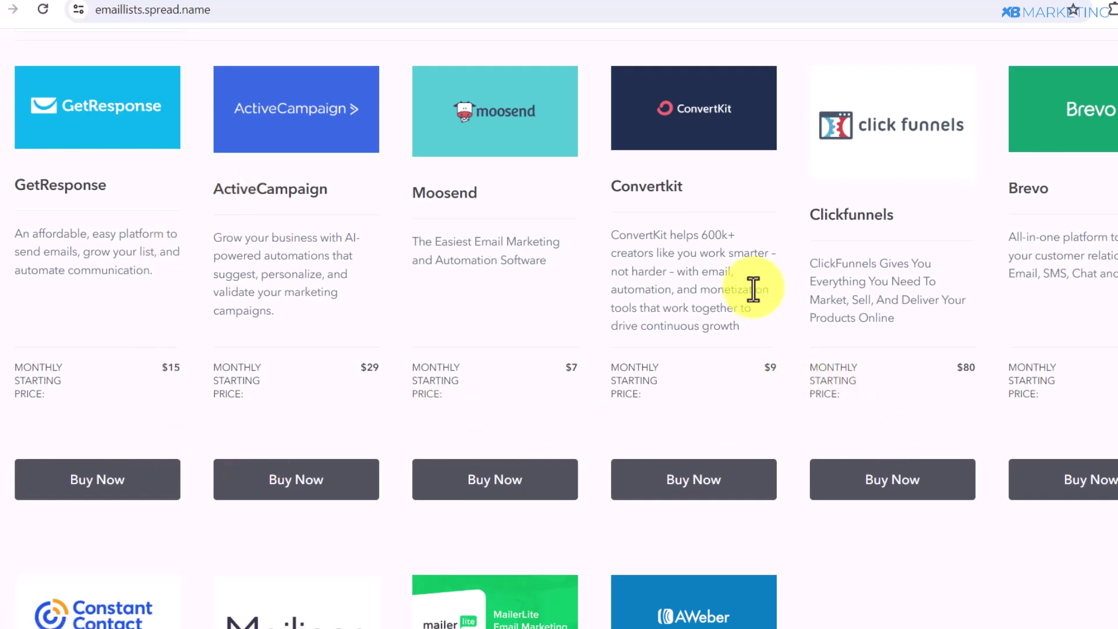
scroll(718, 236, up, 2)
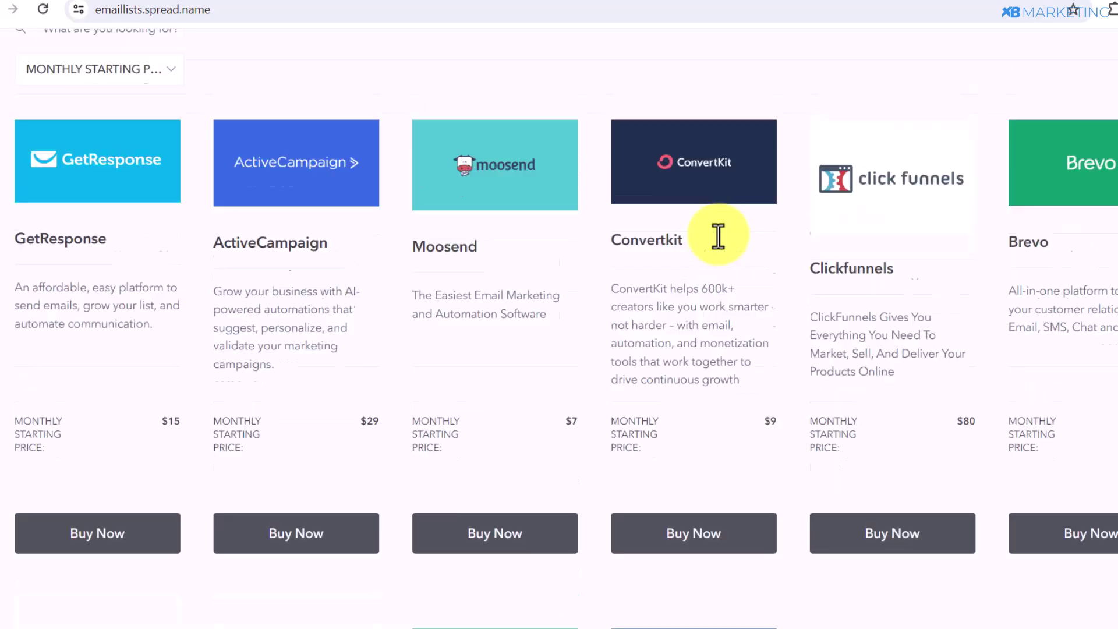
click(904, 5)
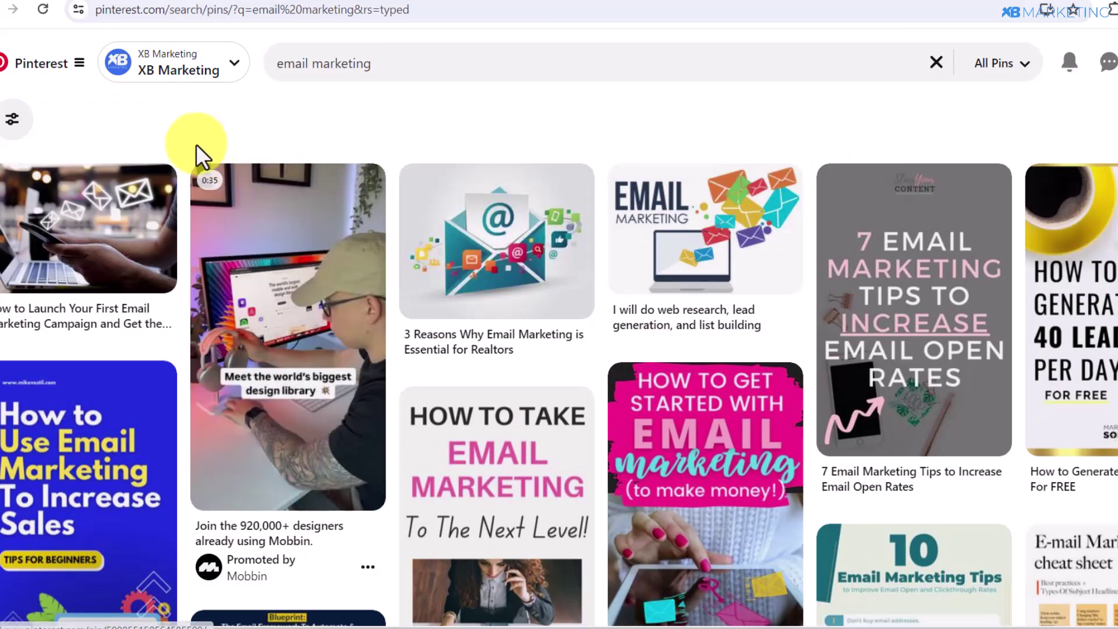